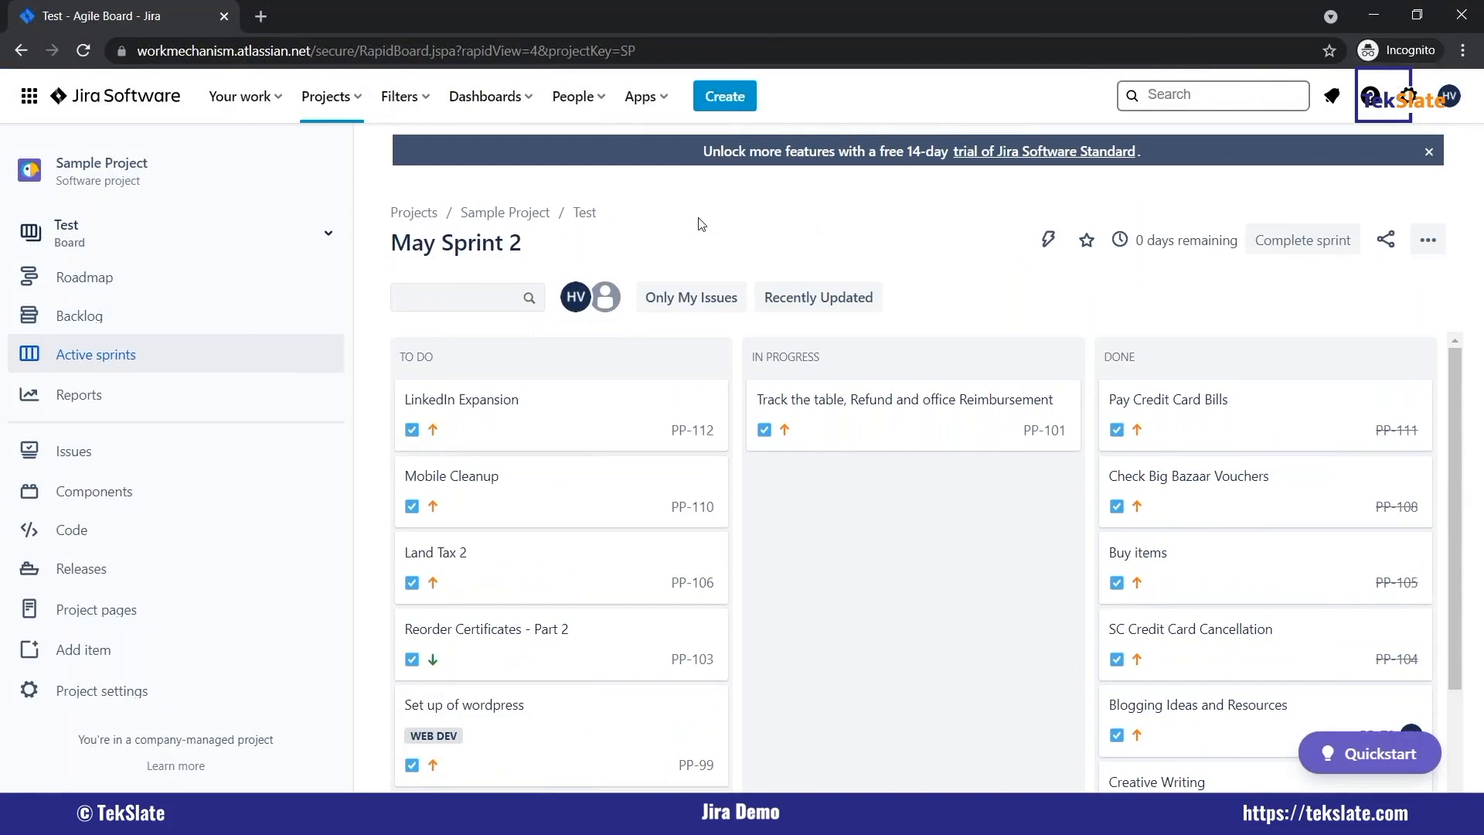
# Open the Test dashboard from the list of all dashboards and look through its gadgets.
pyautogui.click(329, 105)
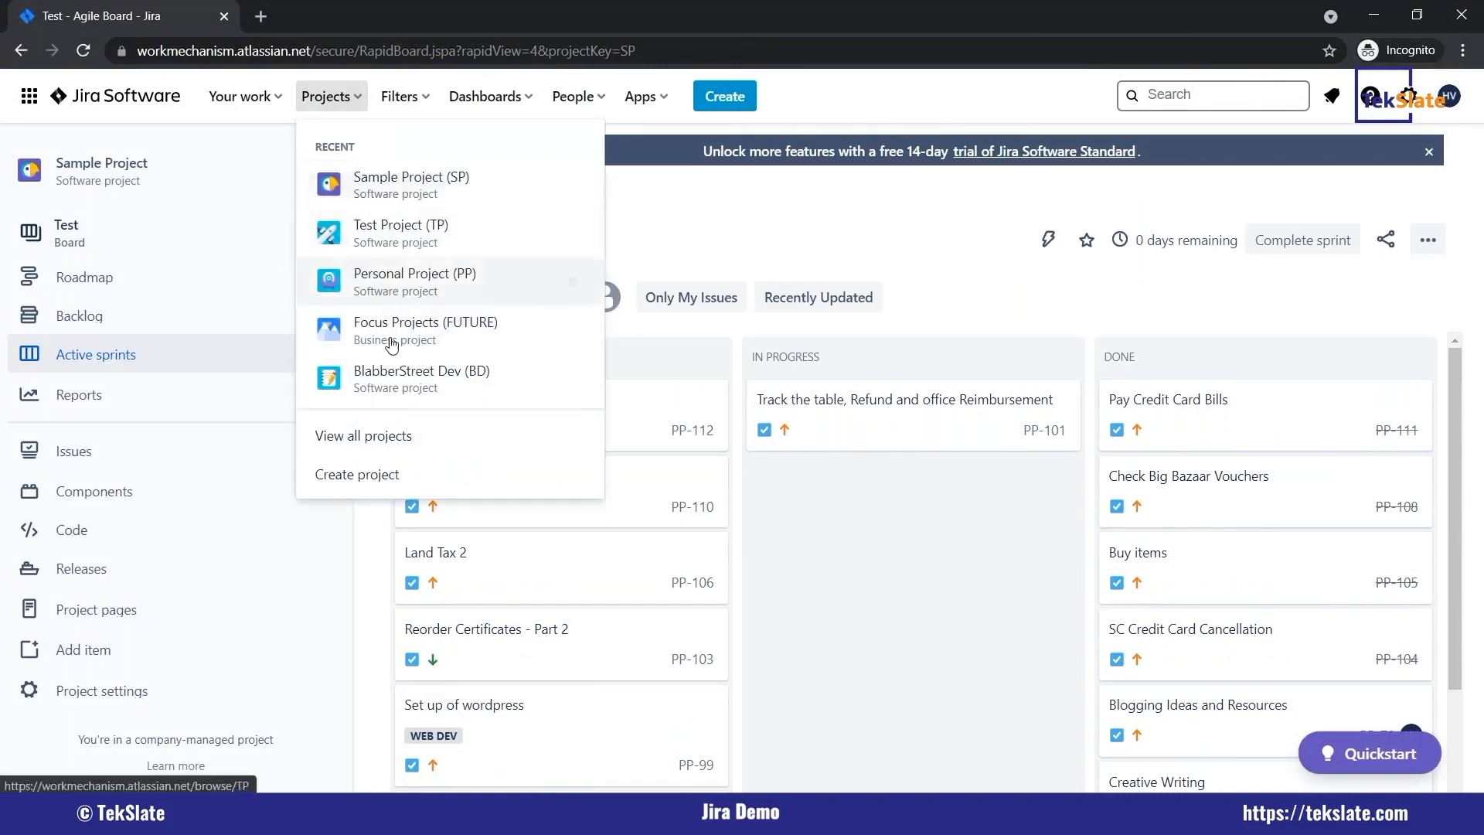
pyautogui.click(399, 93)
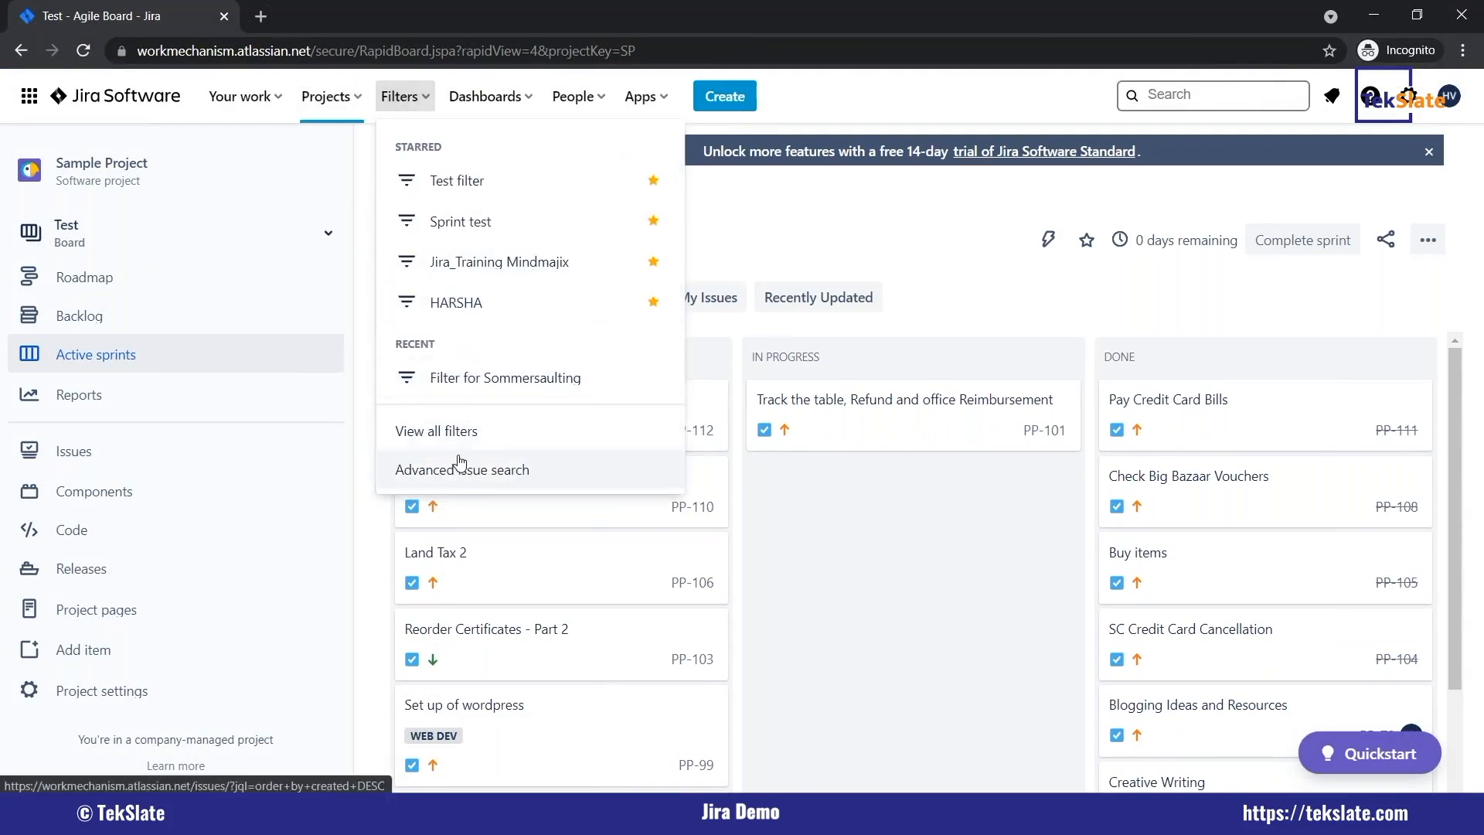
pyautogui.click(510, 98)
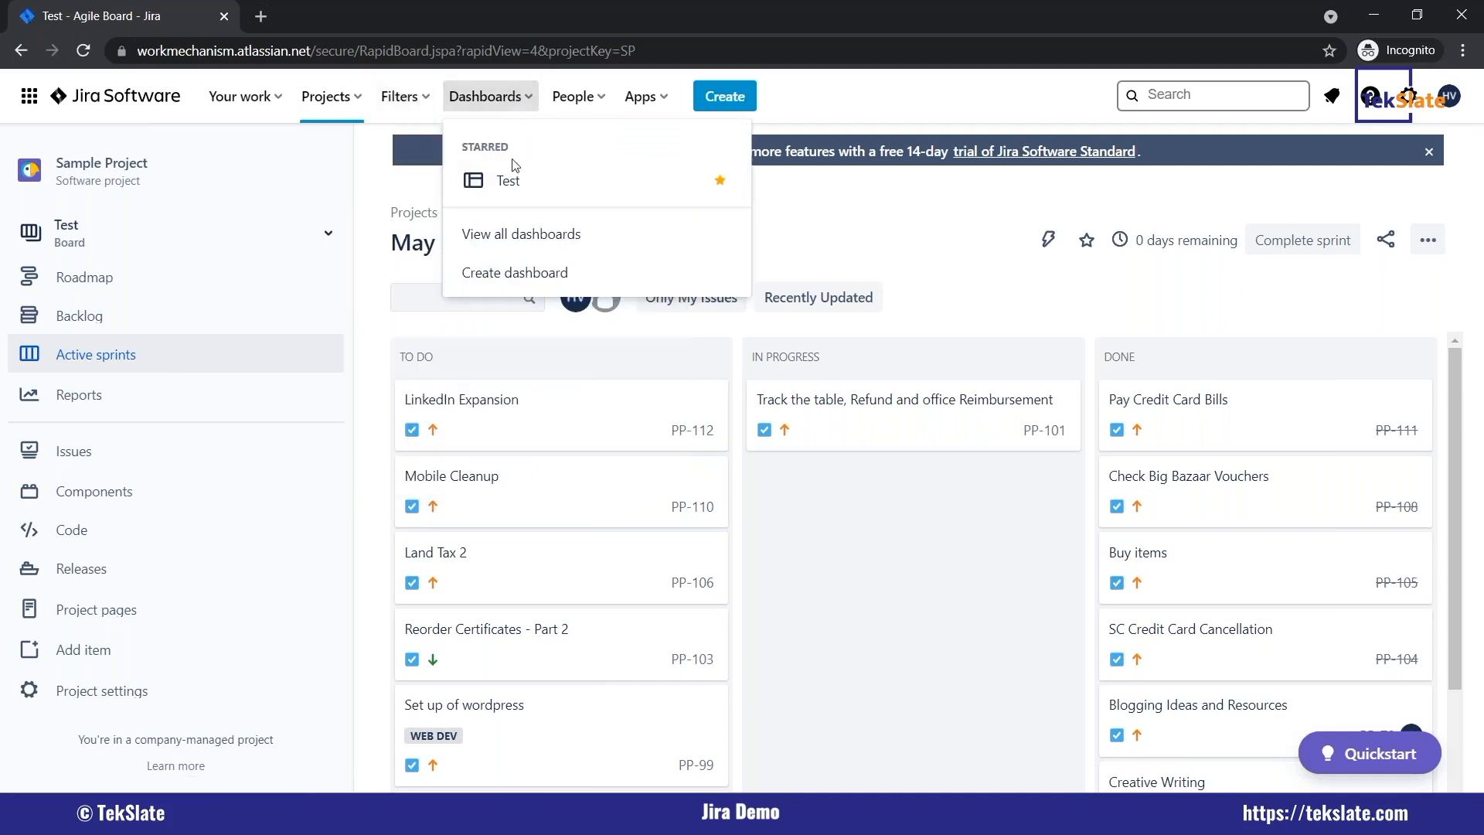
pyautogui.click(520, 252)
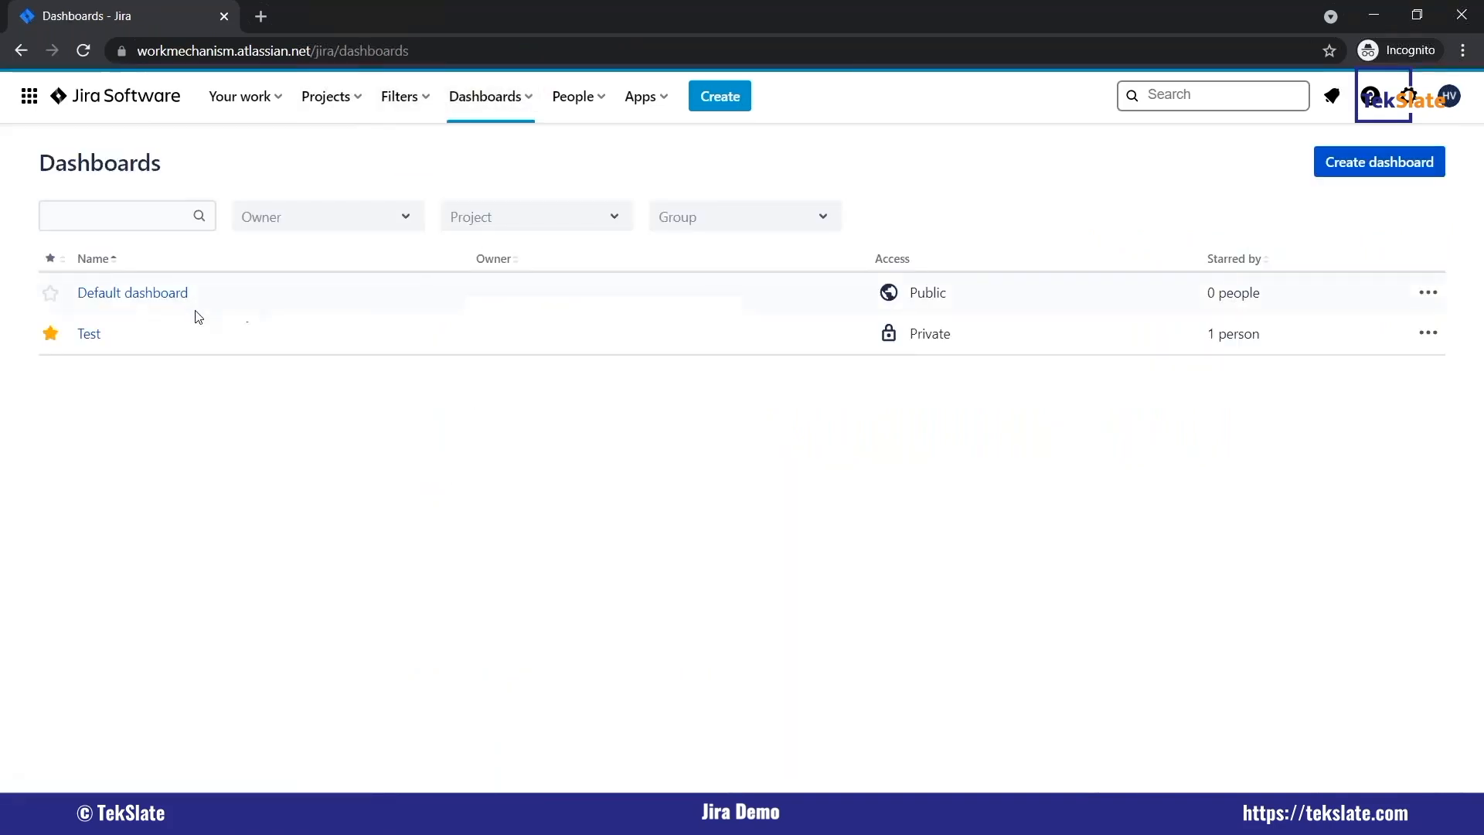
pyautogui.click(91, 336)
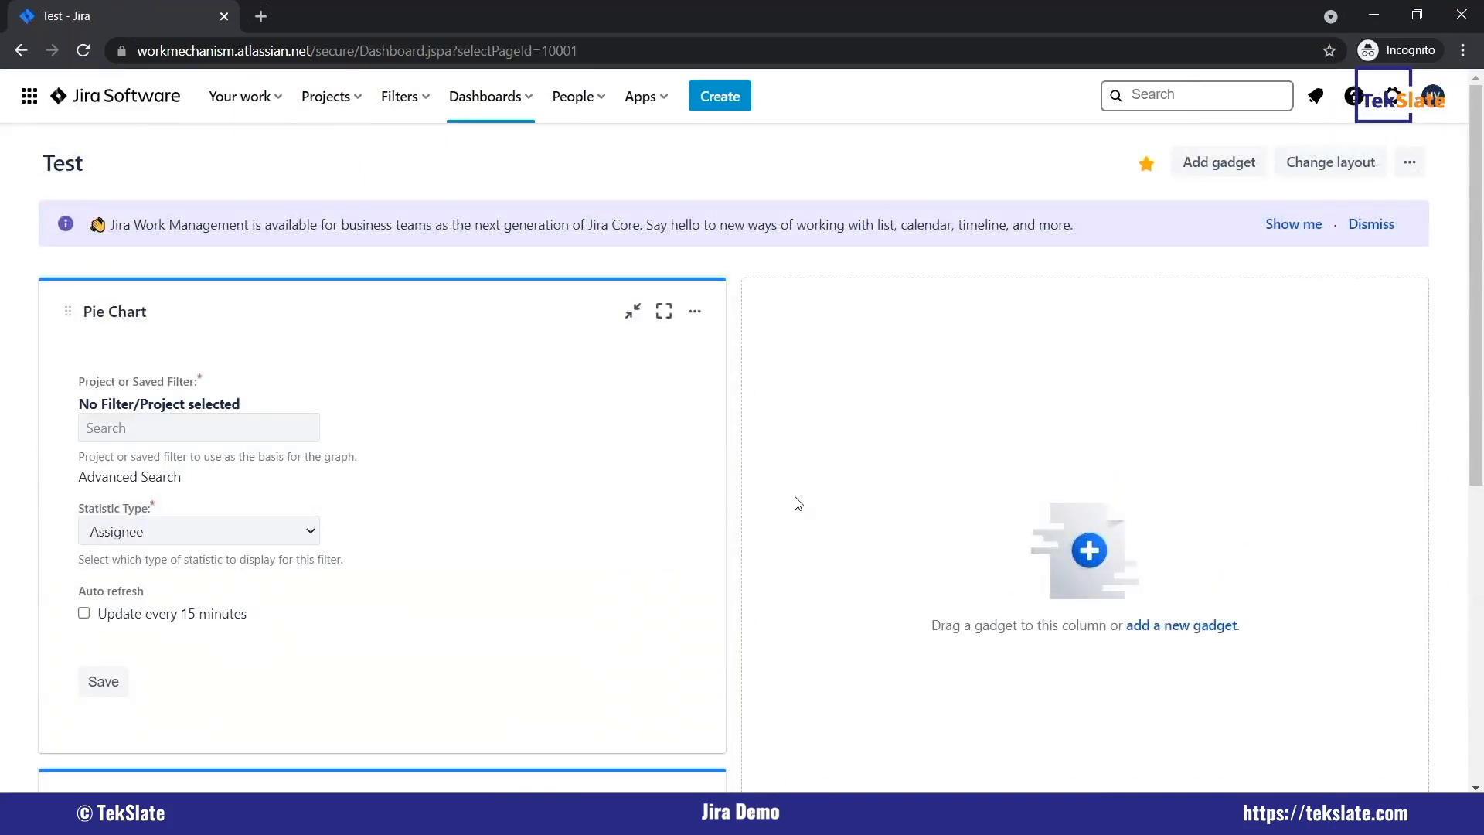
pyautogui.scroll(-7, 797, 503)
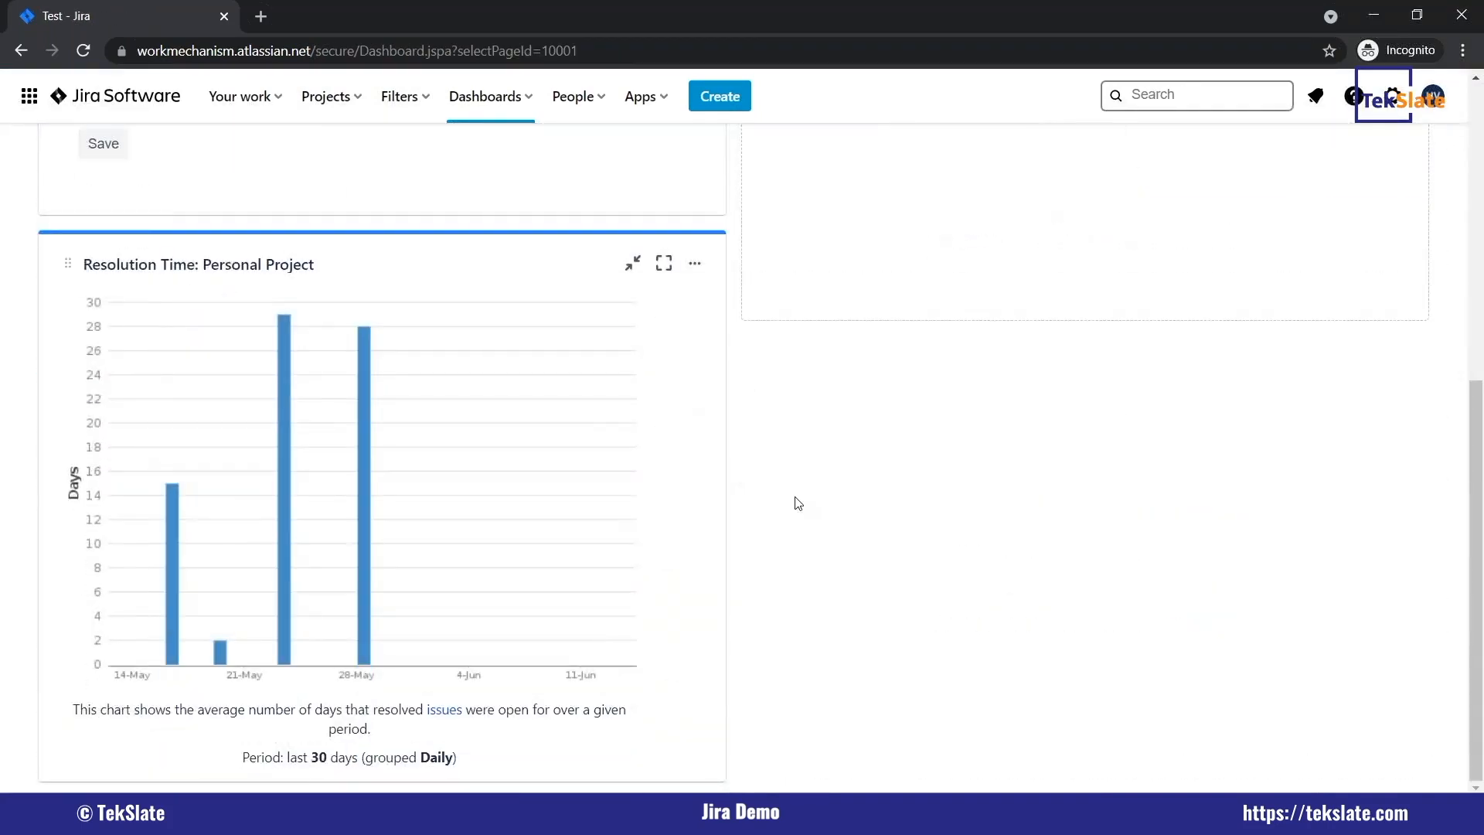
pyautogui.scroll(3, 797, 503)
pyautogui.scroll(4, 798, 504)
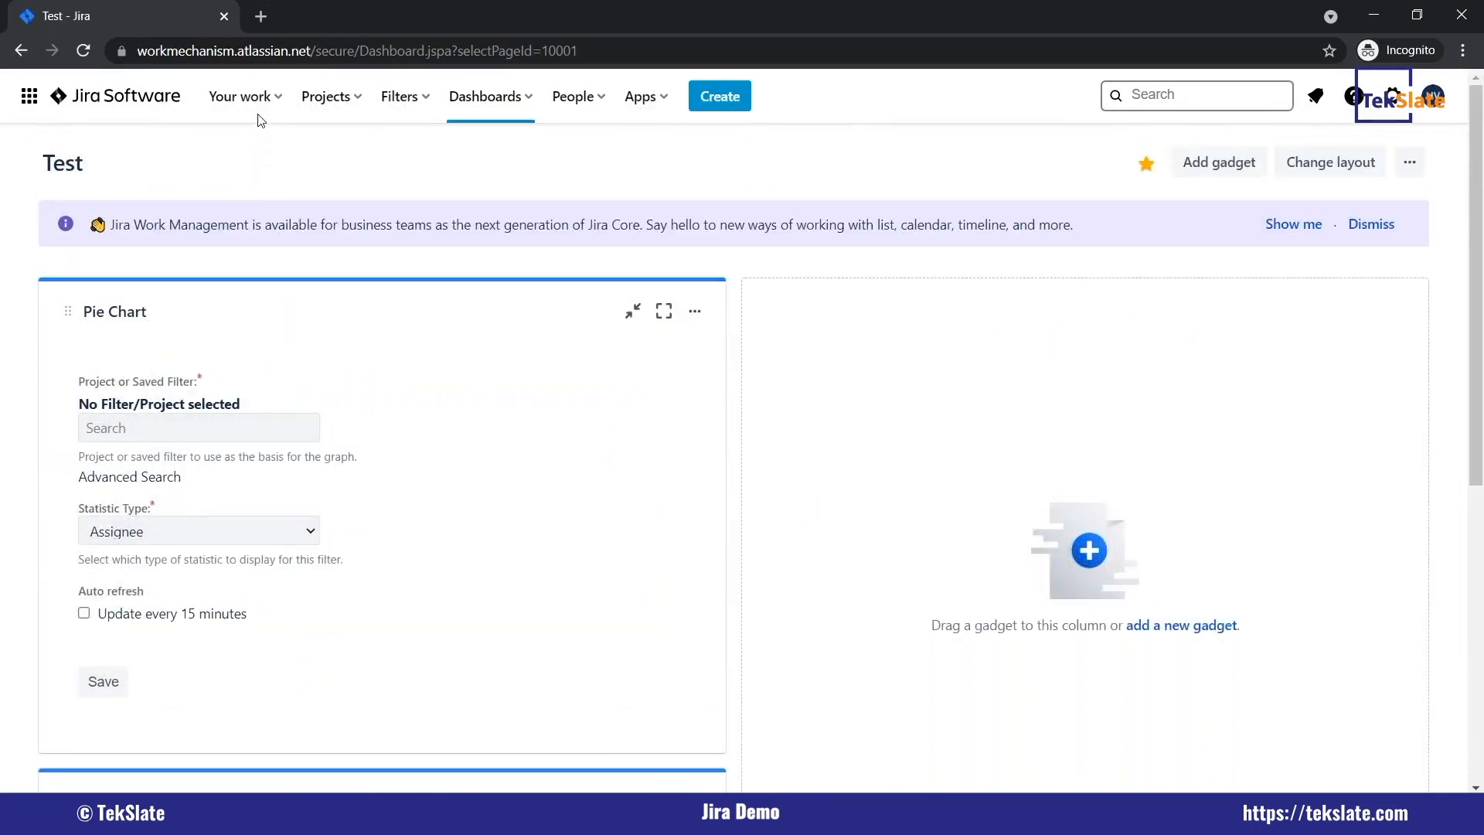
# Open Sample Project and view its roadmap, backlog and active sprints.
pyautogui.click(352, 104)
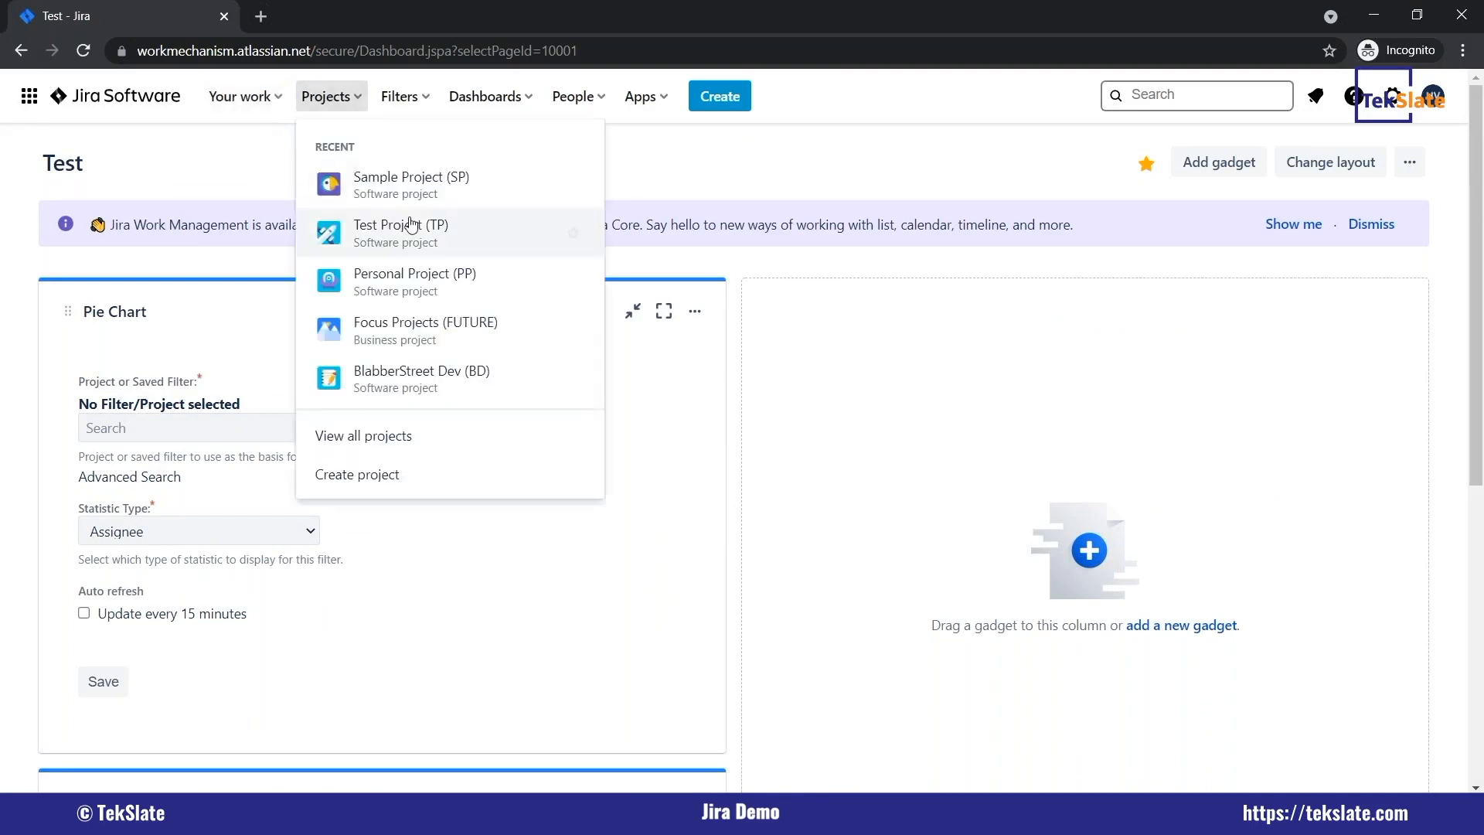
pyautogui.click(382, 193)
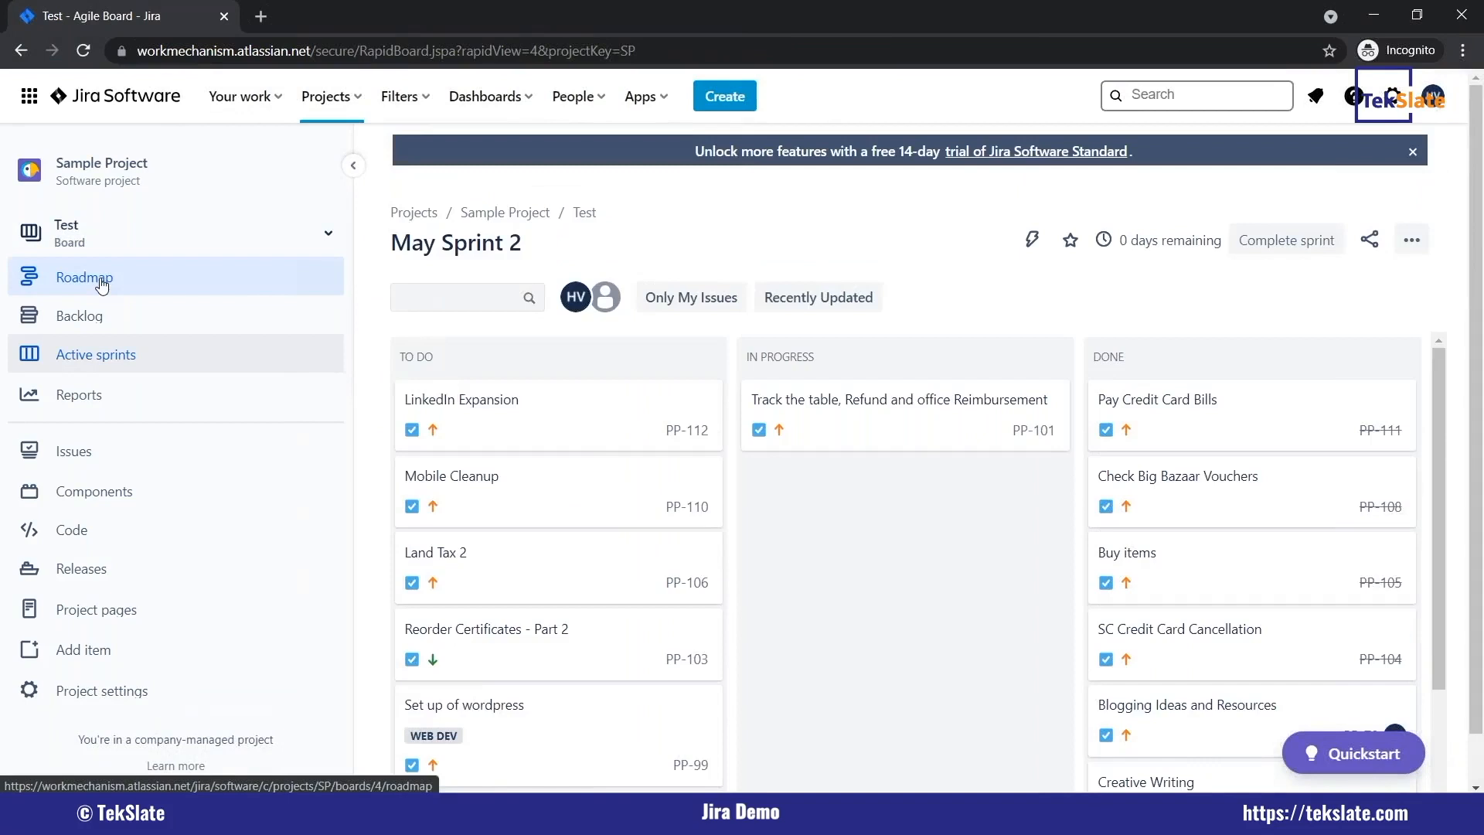
pyautogui.click(88, 274)
pyautogui.click(108, 311)
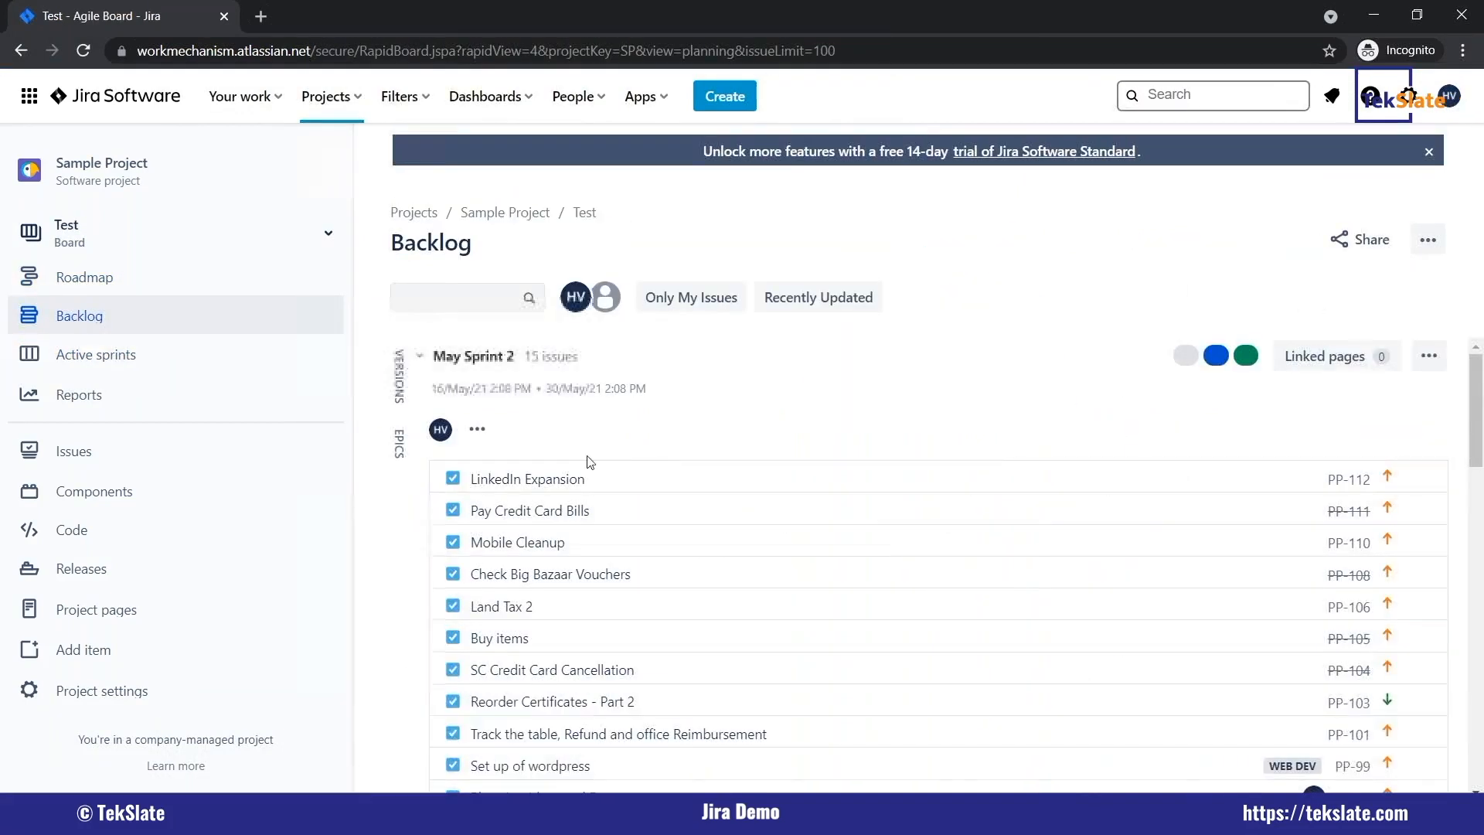
pyautogui.click(112, 364)
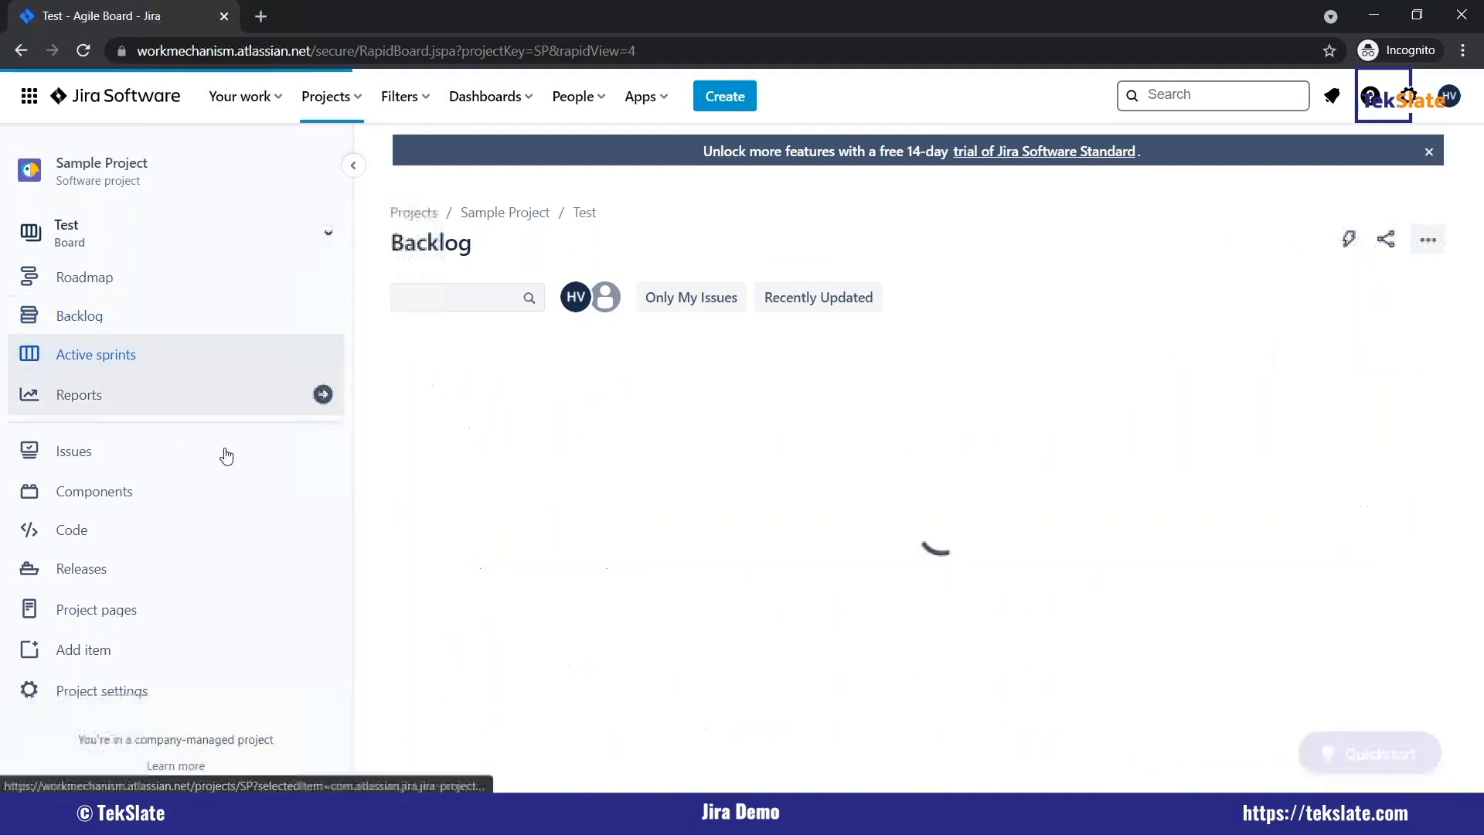
# Examine the report types available for Sample Project, from the agile charts to the forecast and management reports.
pyautogui.click(147, 410)
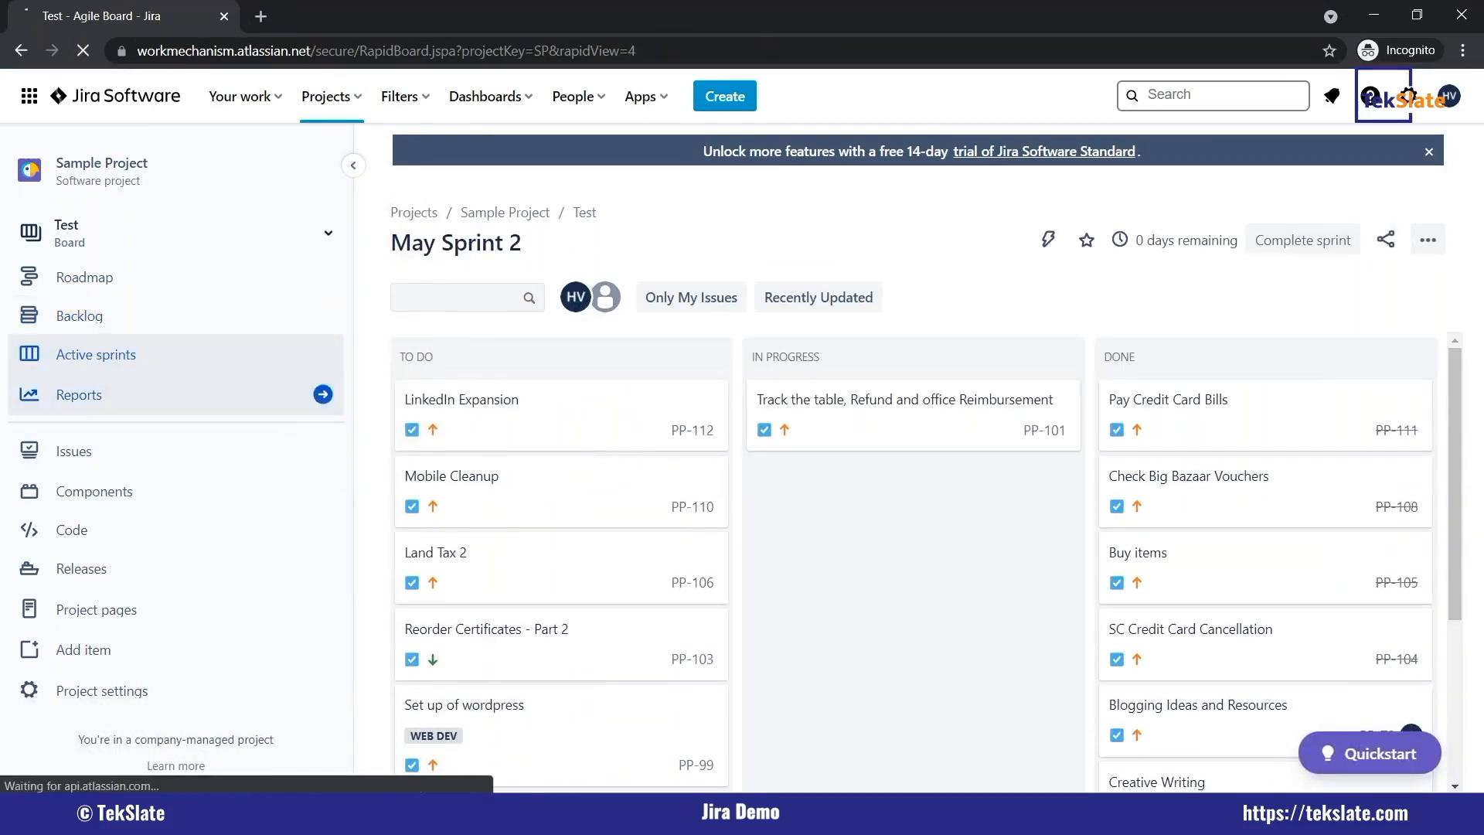
pyautogui.scroll(-2, 282, 511)
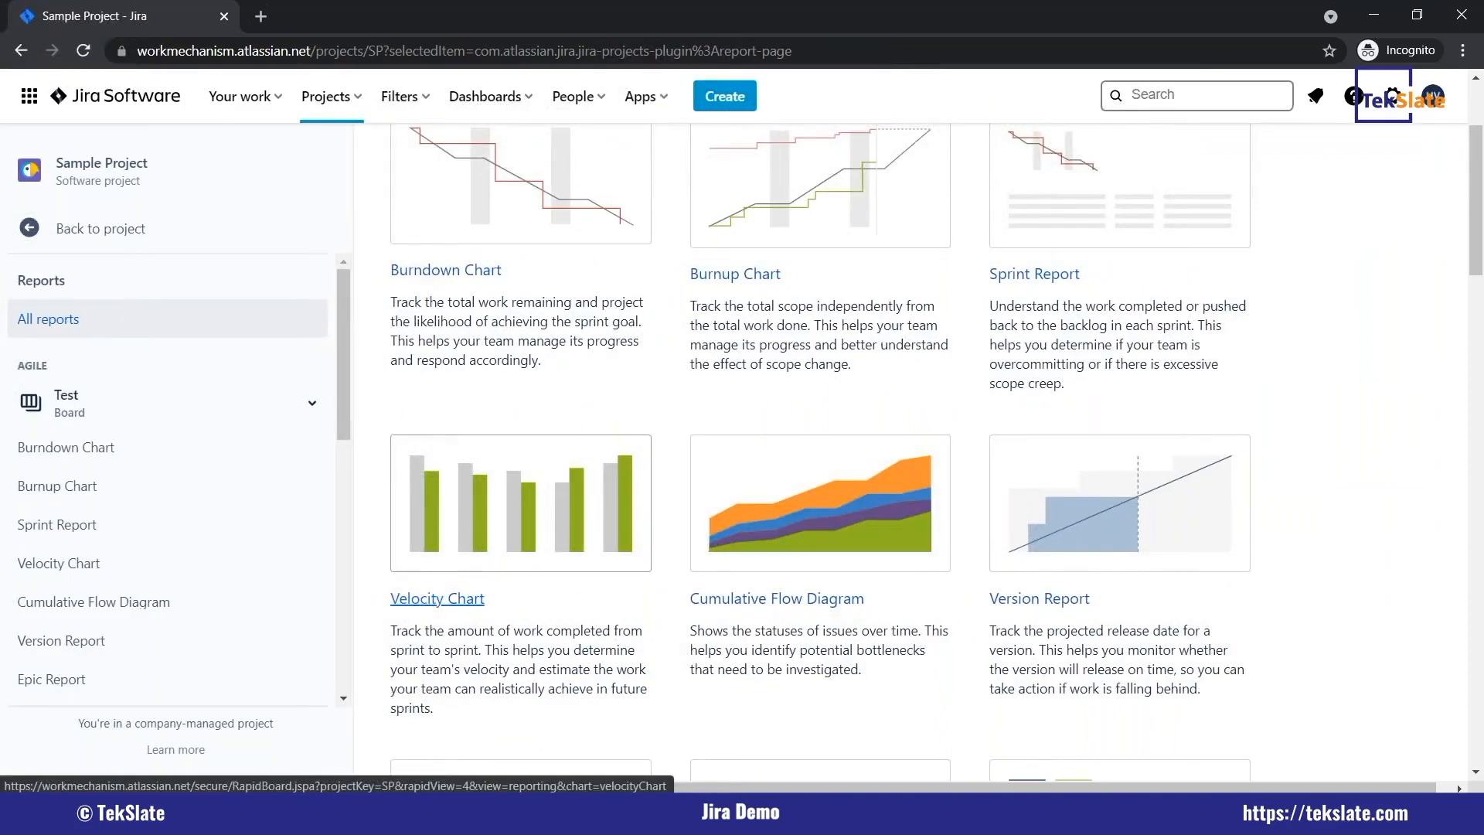
pyautogui.scroll(-2, 495, 541)
pyautogui.scroll(2, 495, 541)
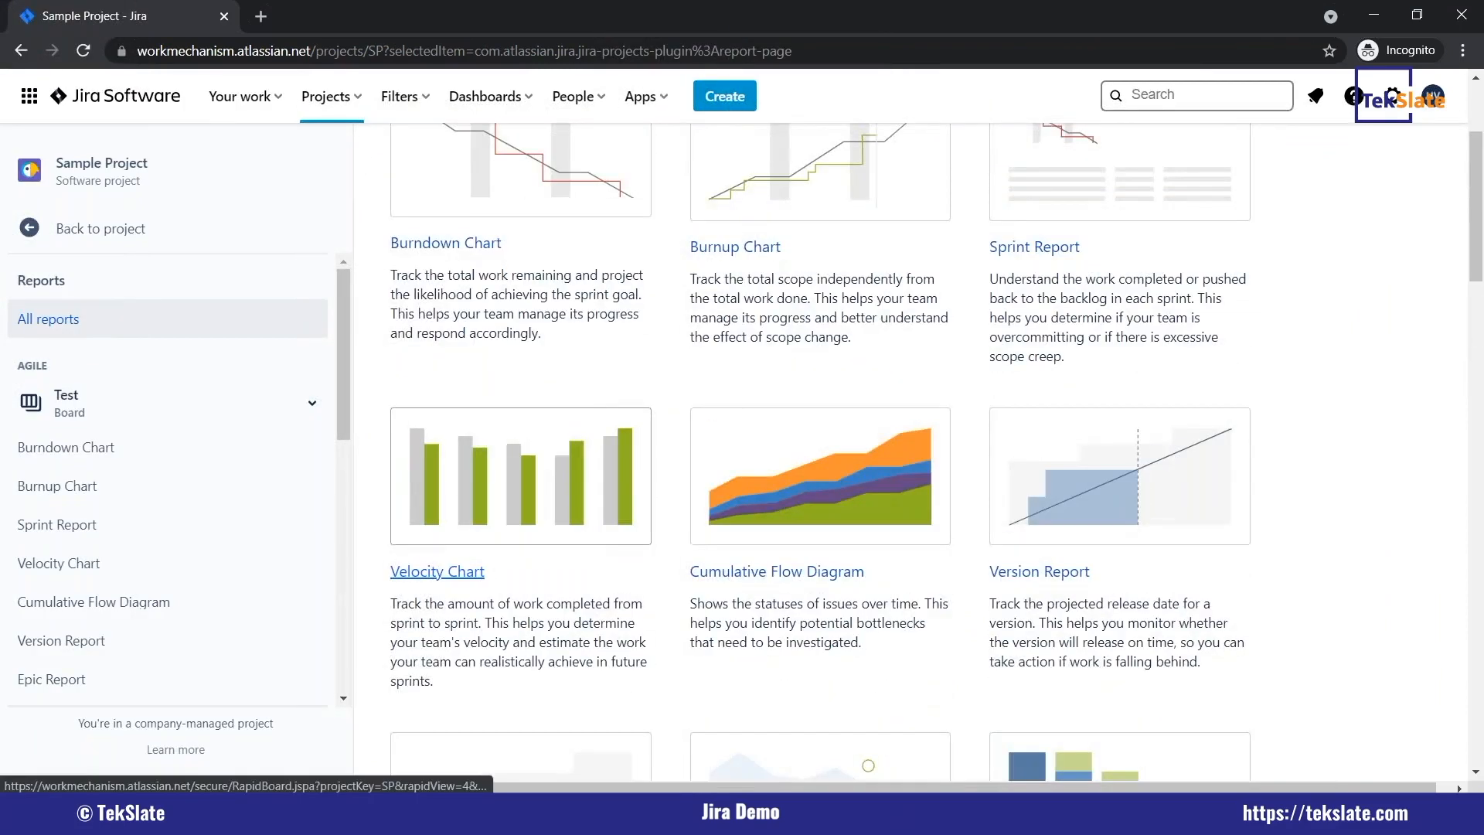
pyautogui.scroll(-10, 448, 464)
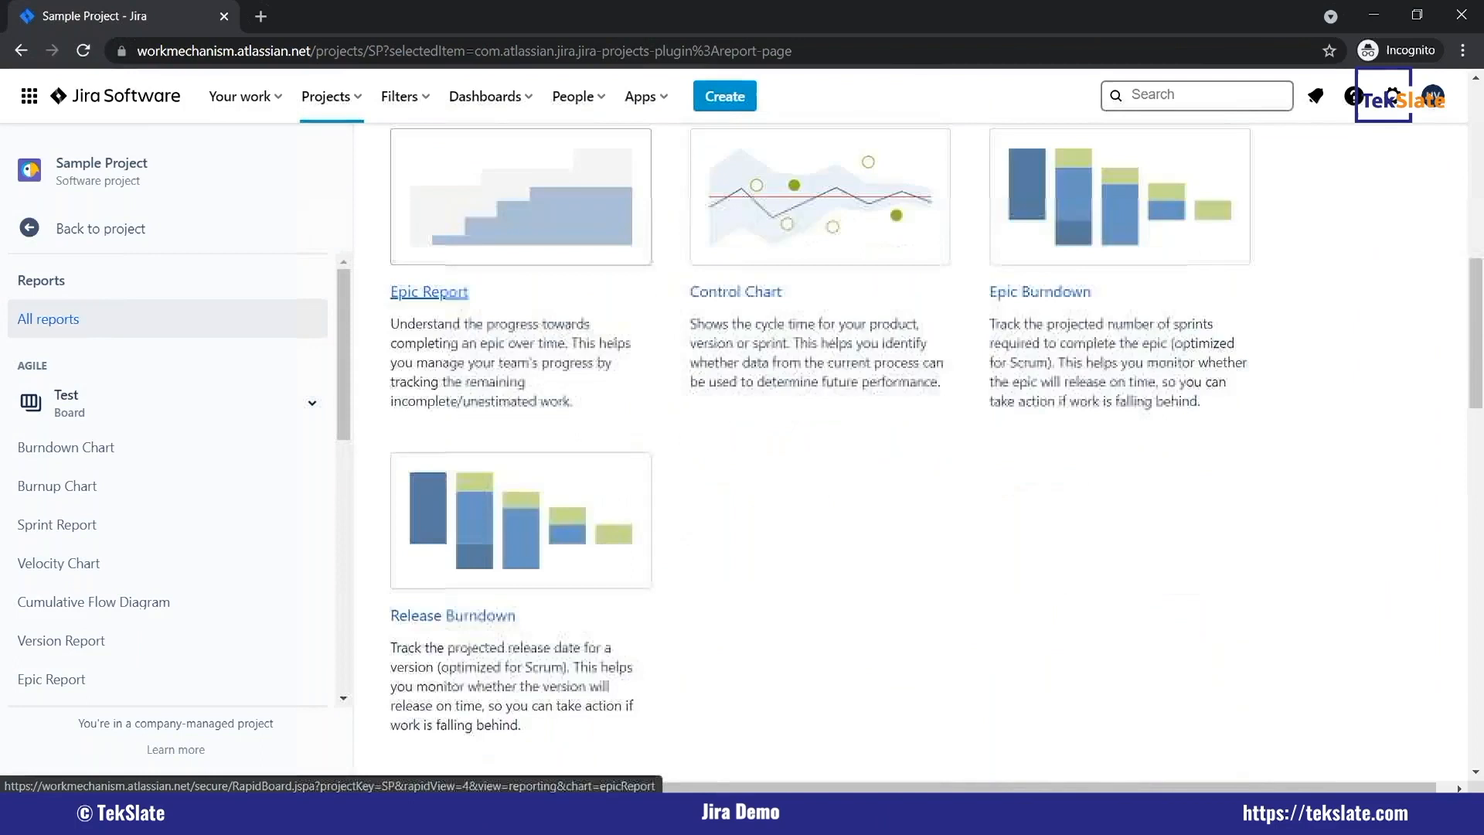
pyautogui.scroll(-4, 495, 542)
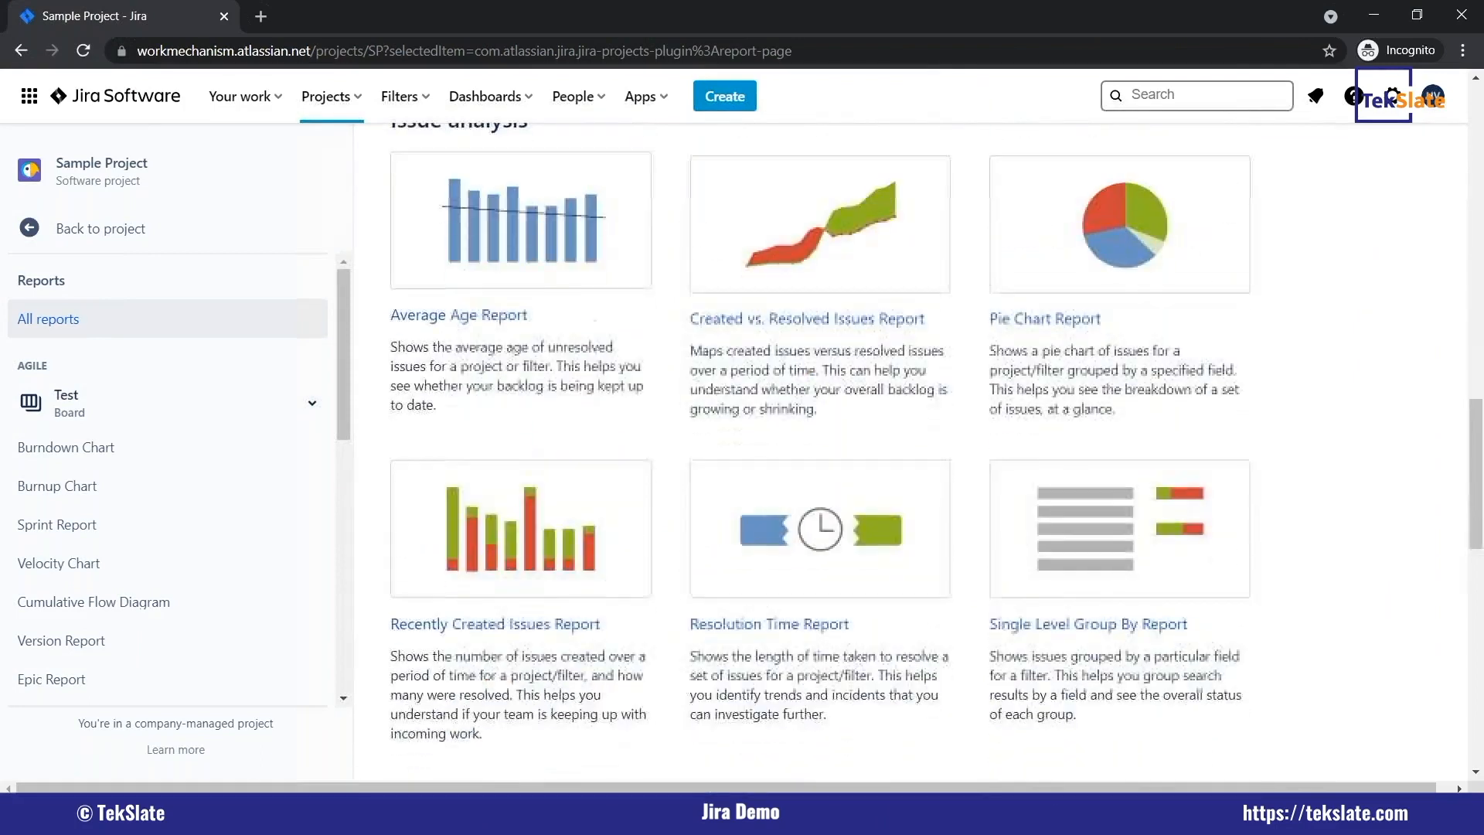
pyautogui.scroll(-10, 494, 620)
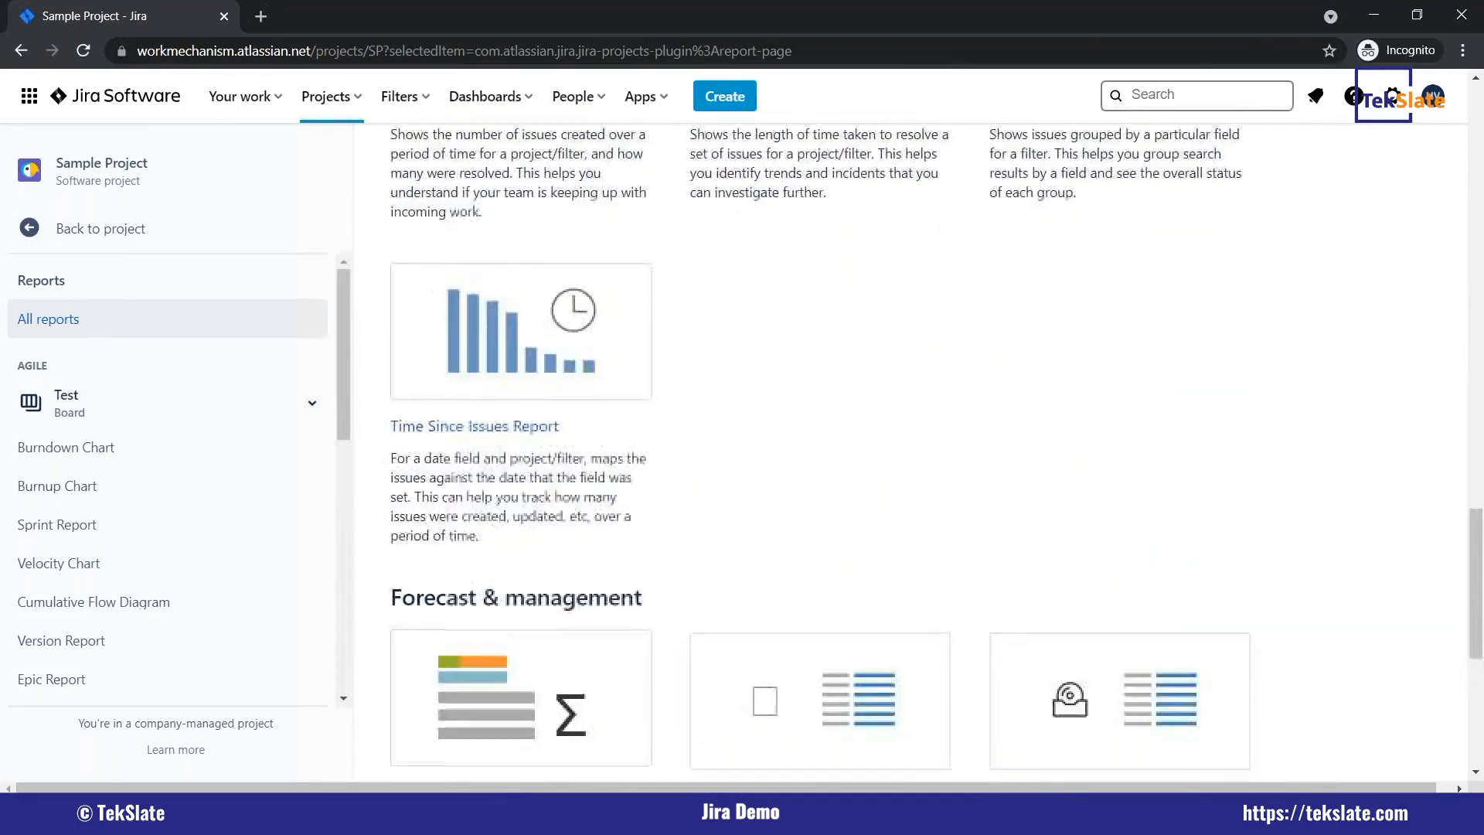
pyautogui.scroll(-1, 579, 628)
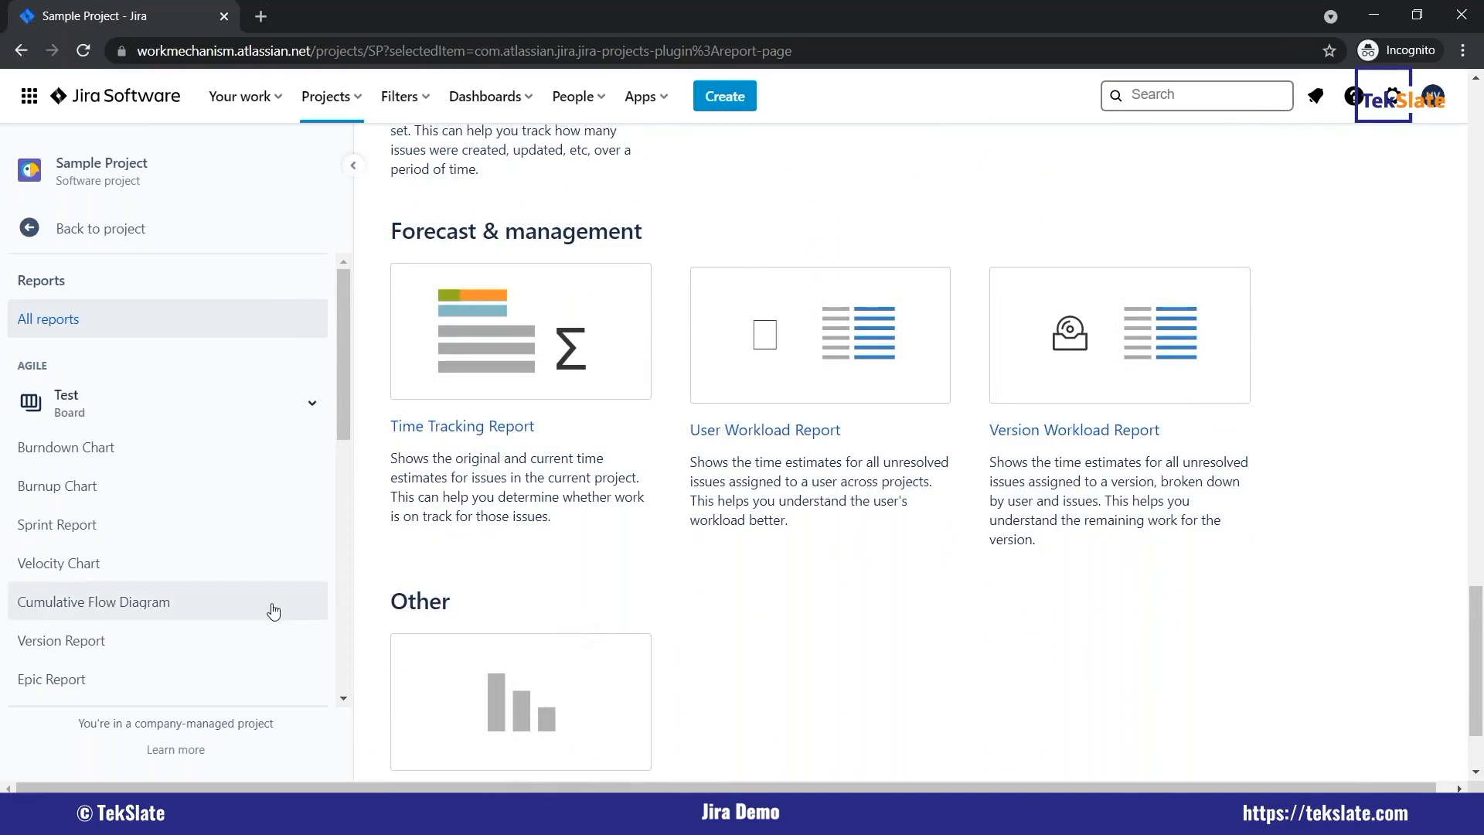
pyautogui.scroll(-5, 309, 606)
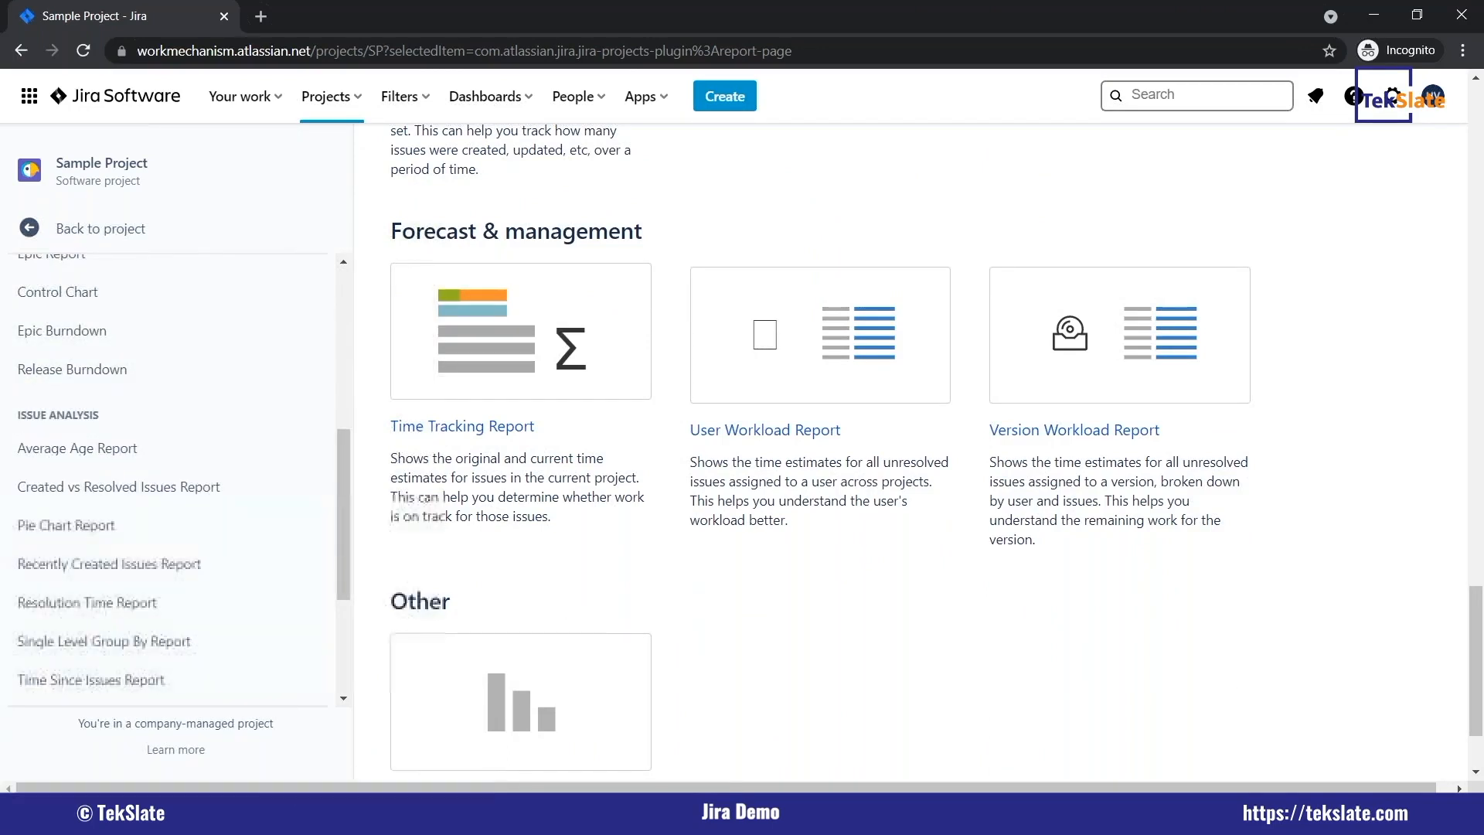
# Return from the reports to Sample Project's issues and filter them by assignee Current User.
pyautogui.click(30, 230)
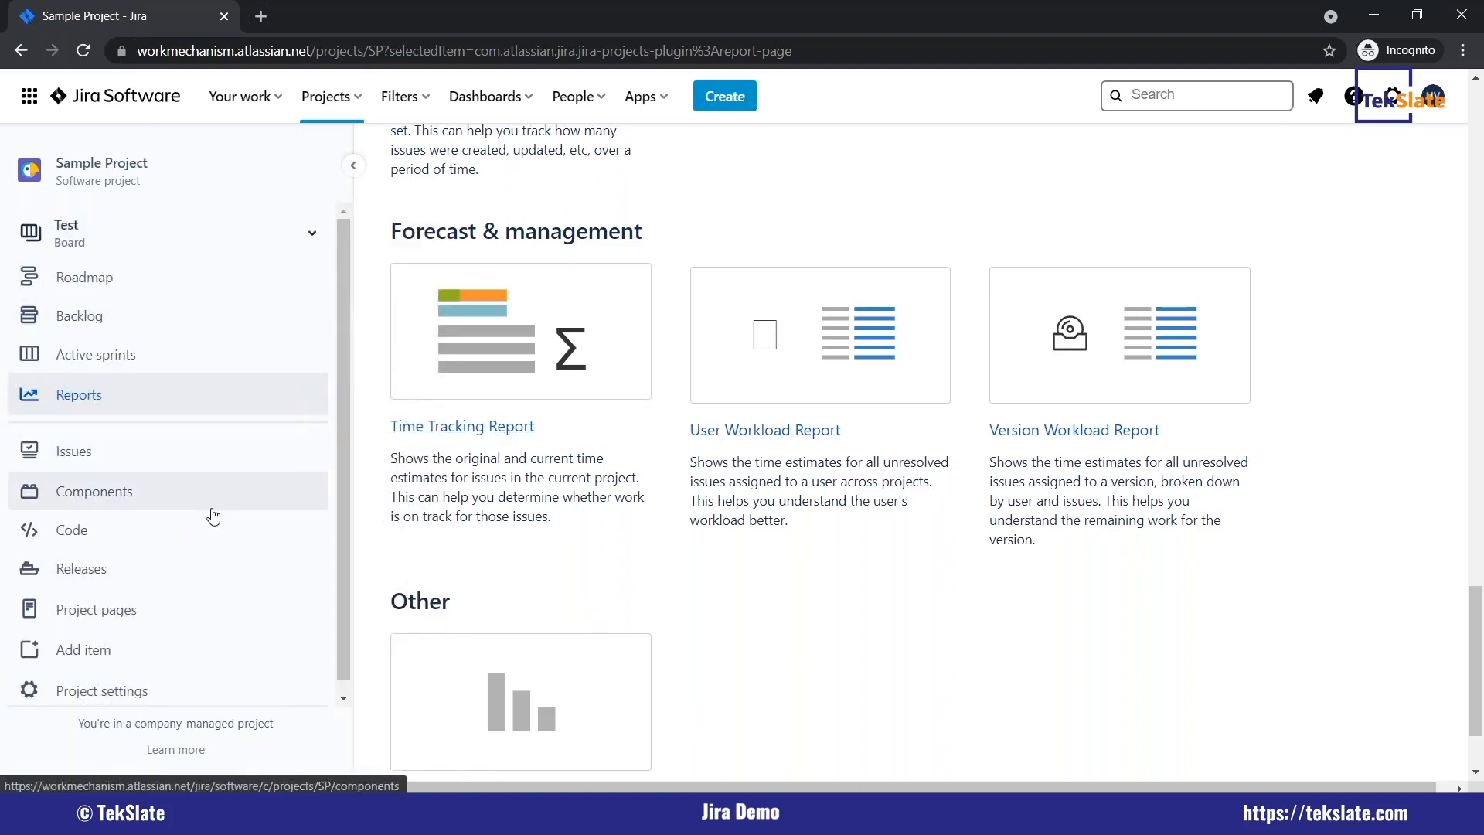
pyautogui.click(116, 452)
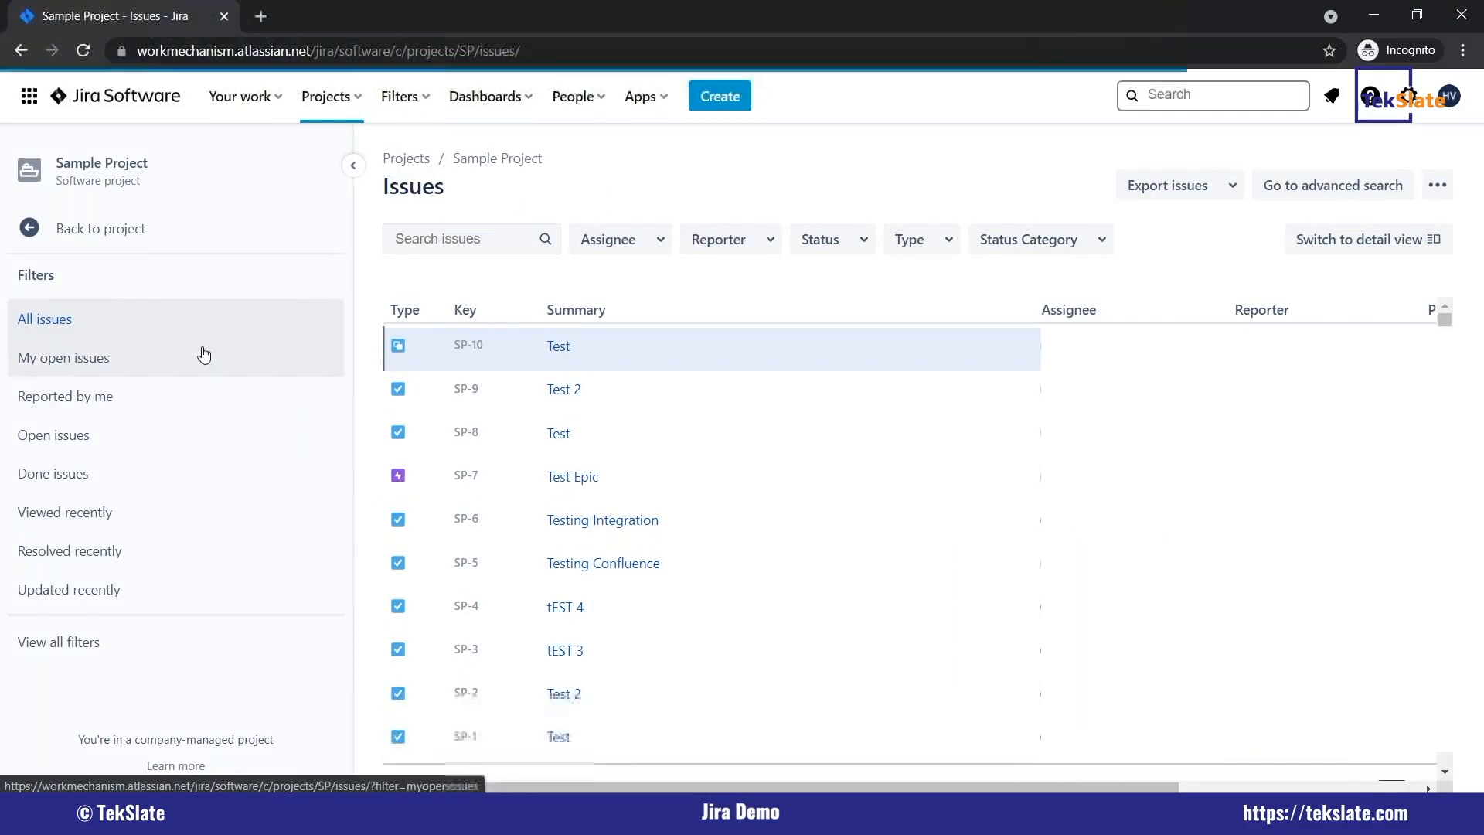
pyautogui.click(656, 241)
pyautogui.click(643, 327)
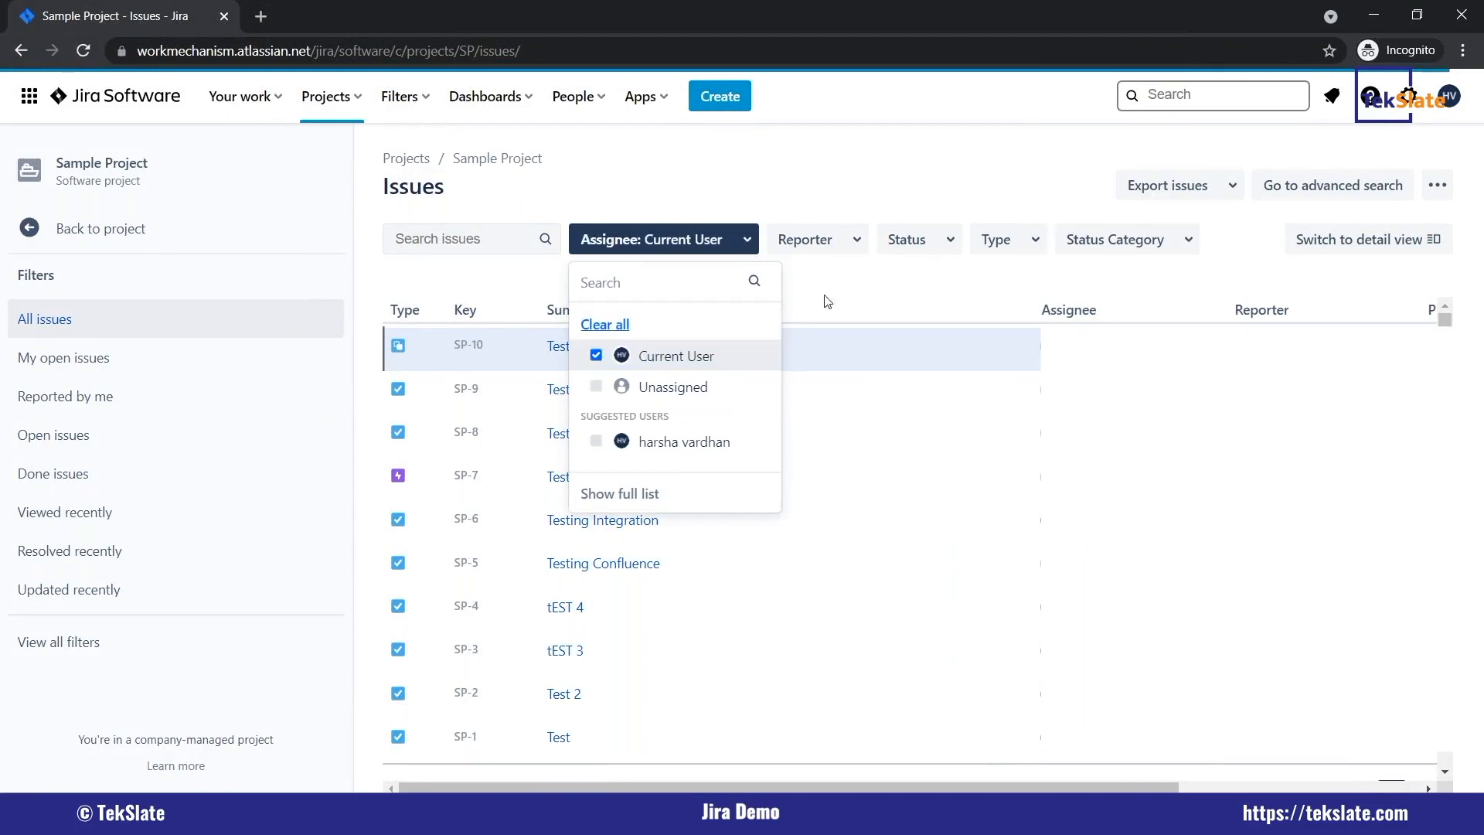
pyautogui.click(795, 188)
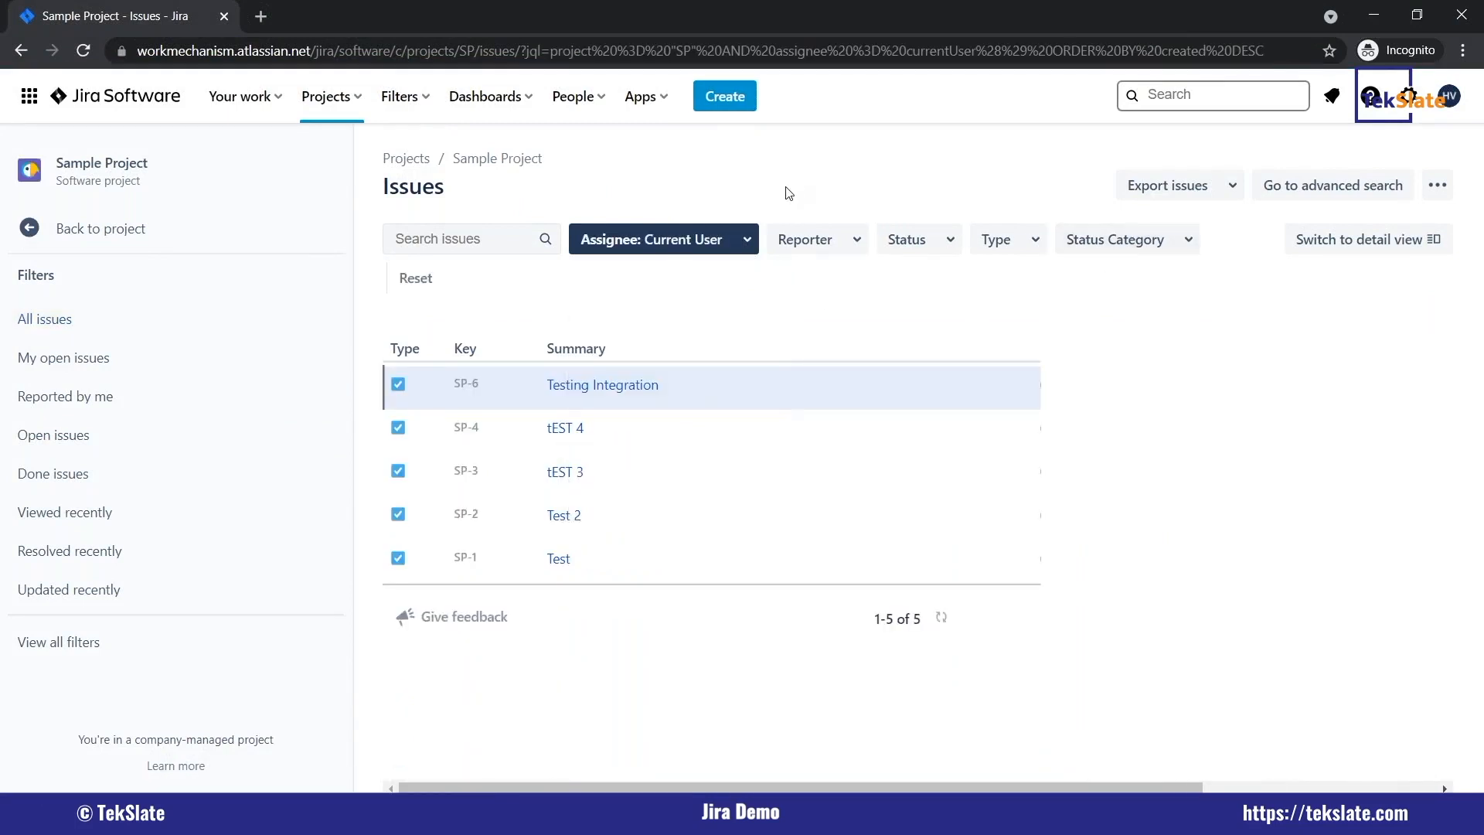
# Return to the project and view its Components and Project pages sections.
pyautogui.click(15, 242)
pyautogui.click(103, 482)
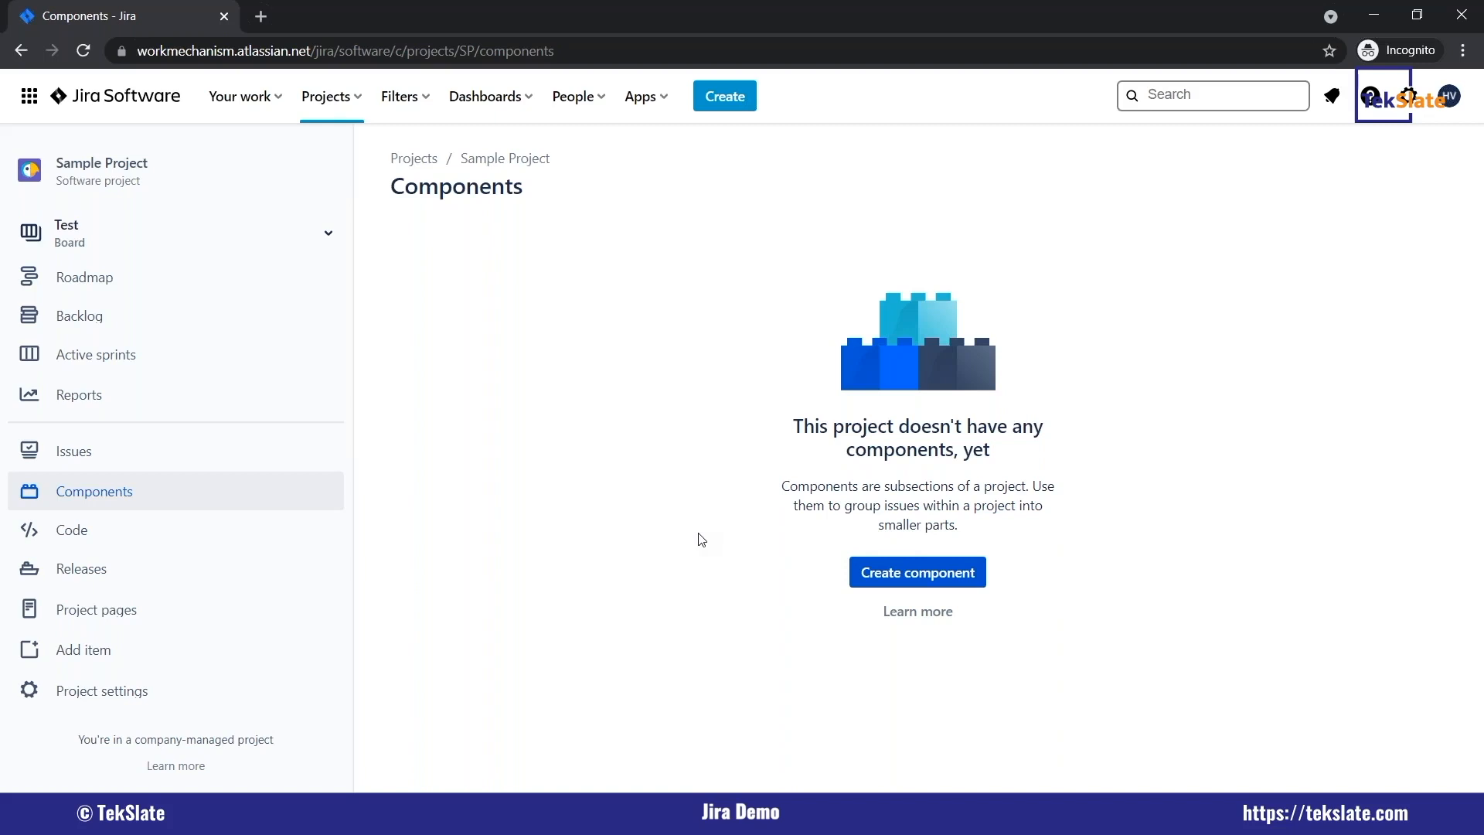
pyautogui.click(192, 599)
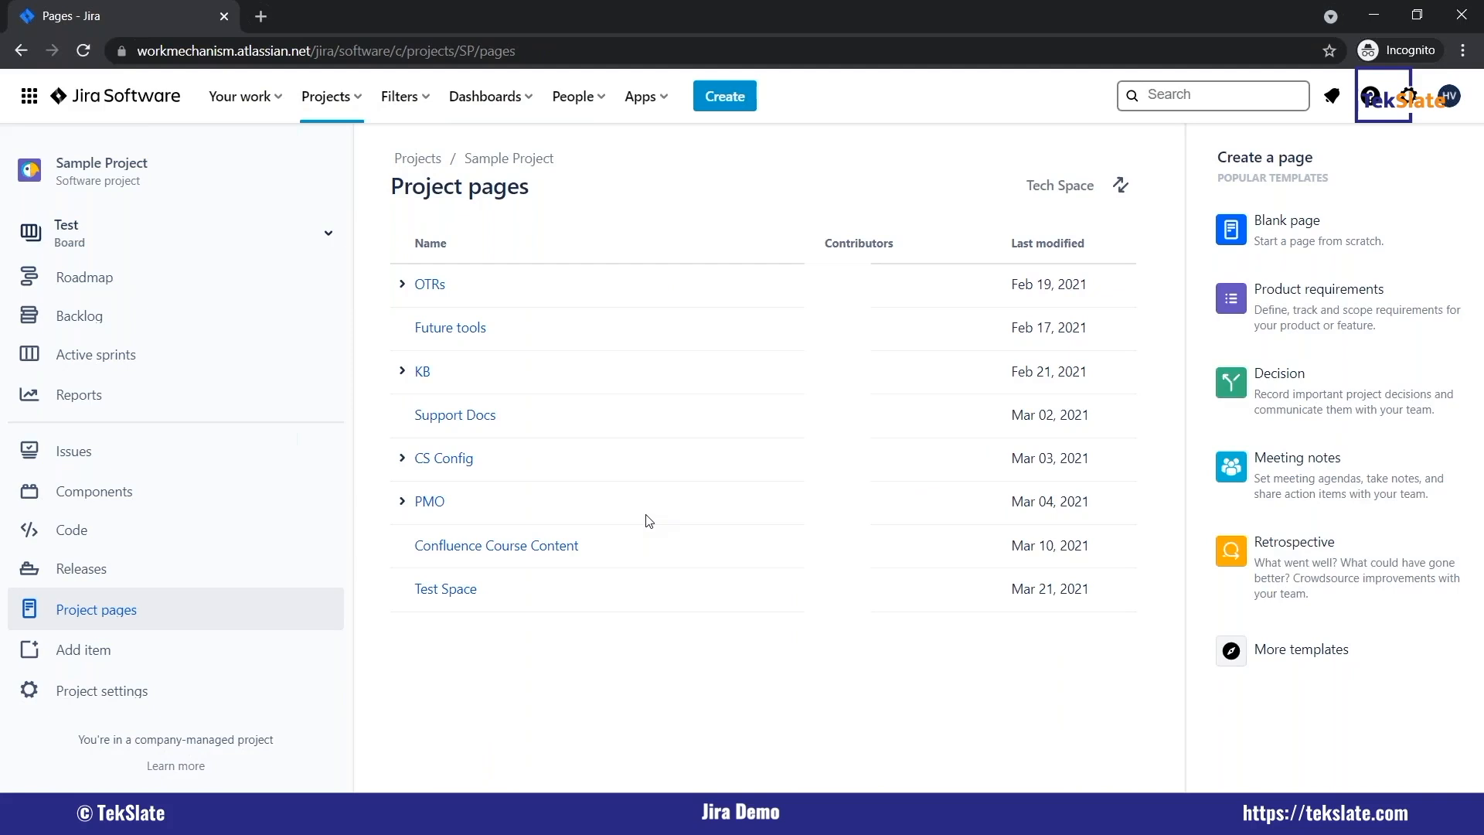
# Open Sample Project's settings and view the People page.
pyautogui.click(132, 693)
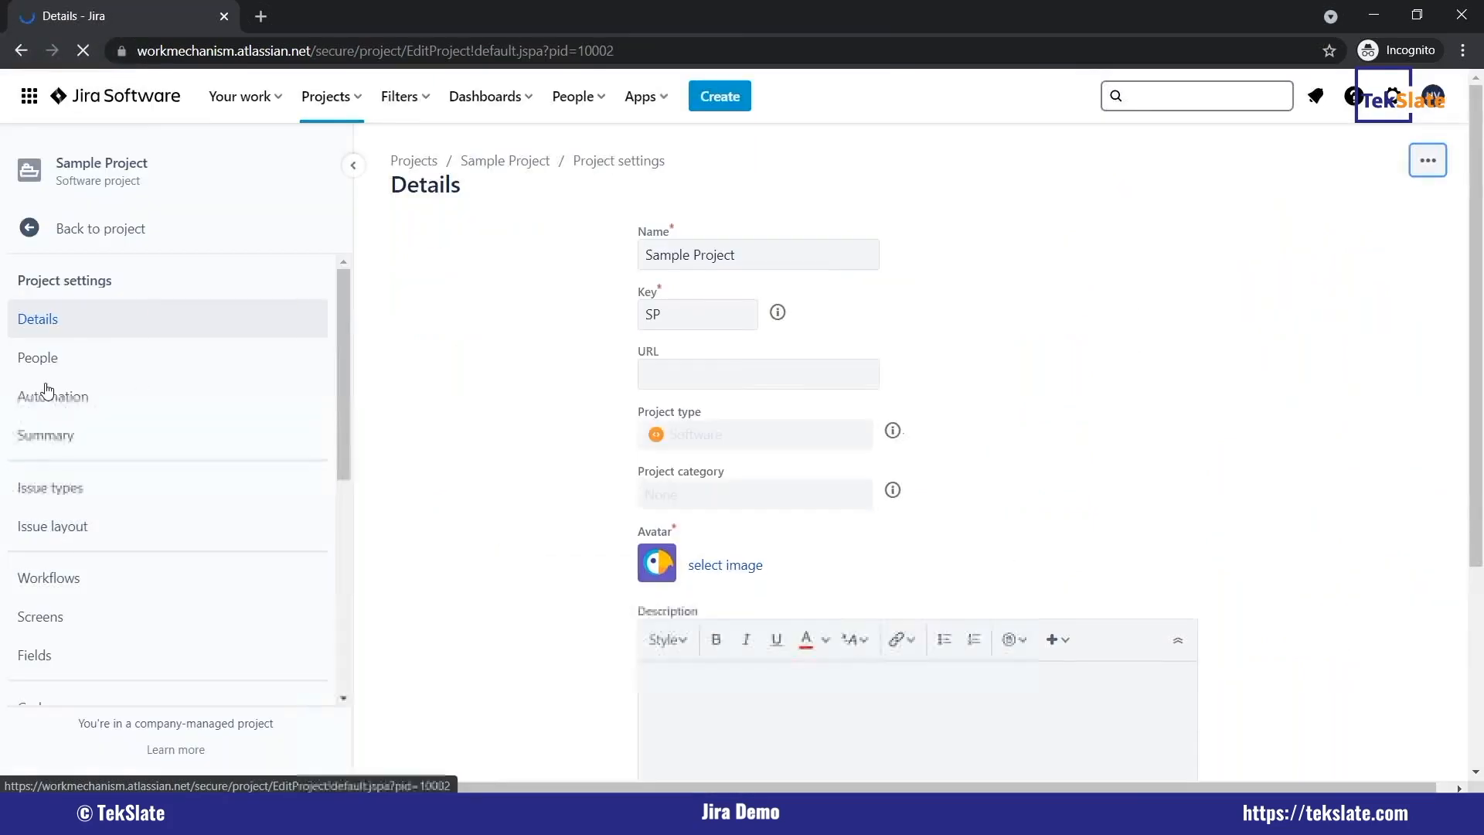
pyautogui.click(89, 363)
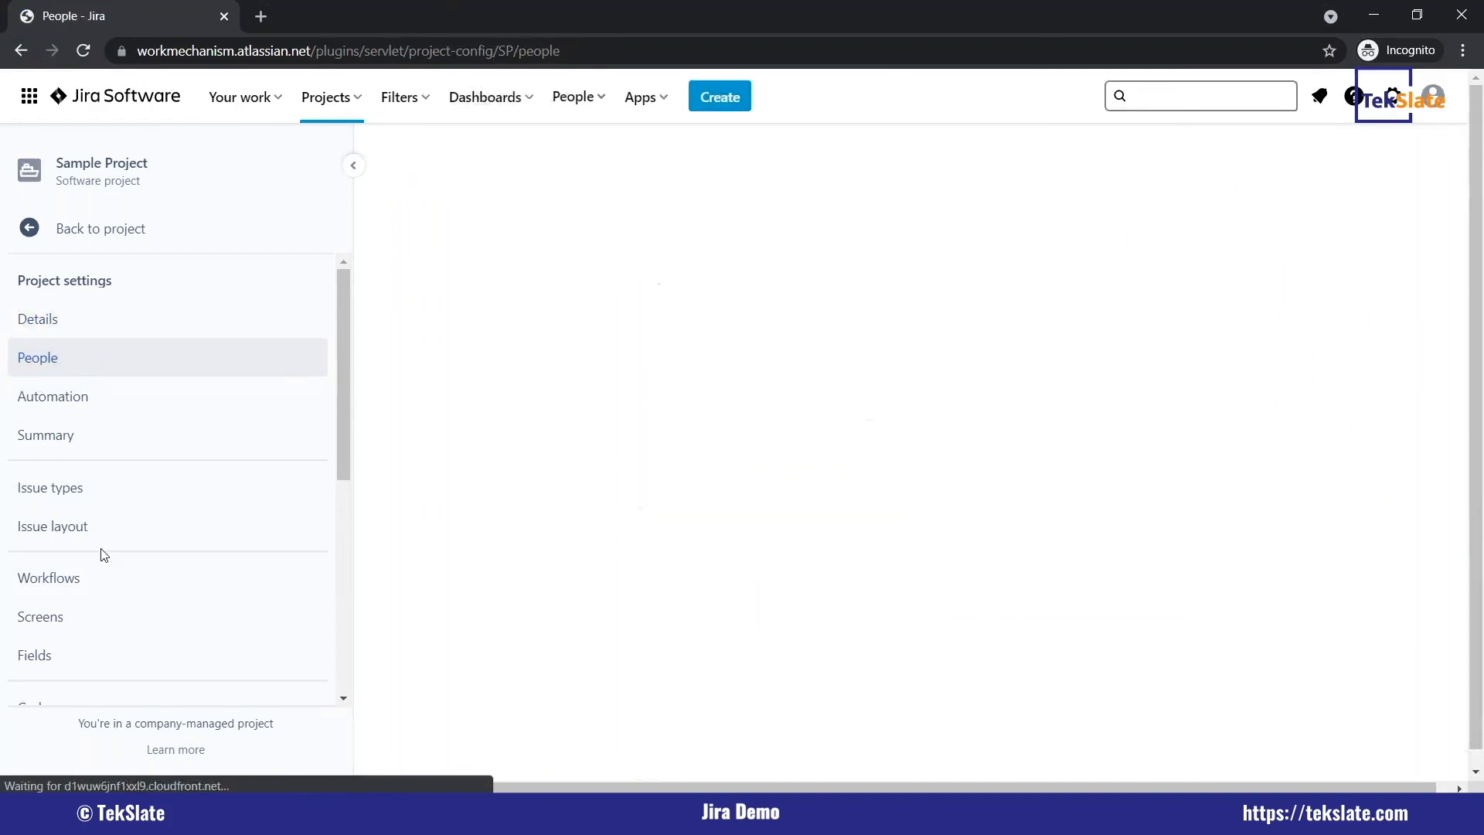
pyautogui.scroll(-3, 102, 535)
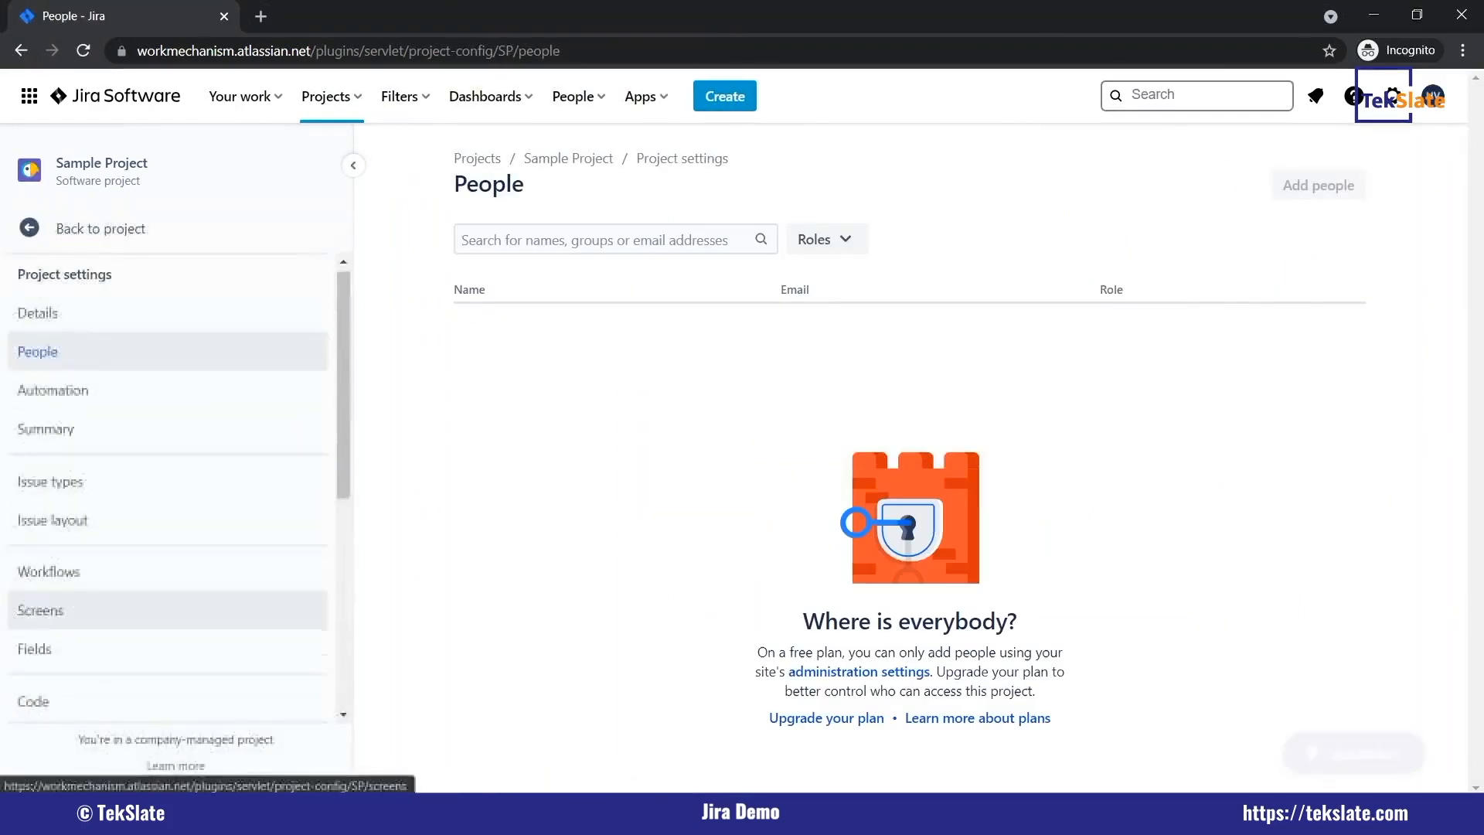
# Open Jira's global Issues settings and view the Workflows and Screens lists.
pyautogui.click(1393, 96)
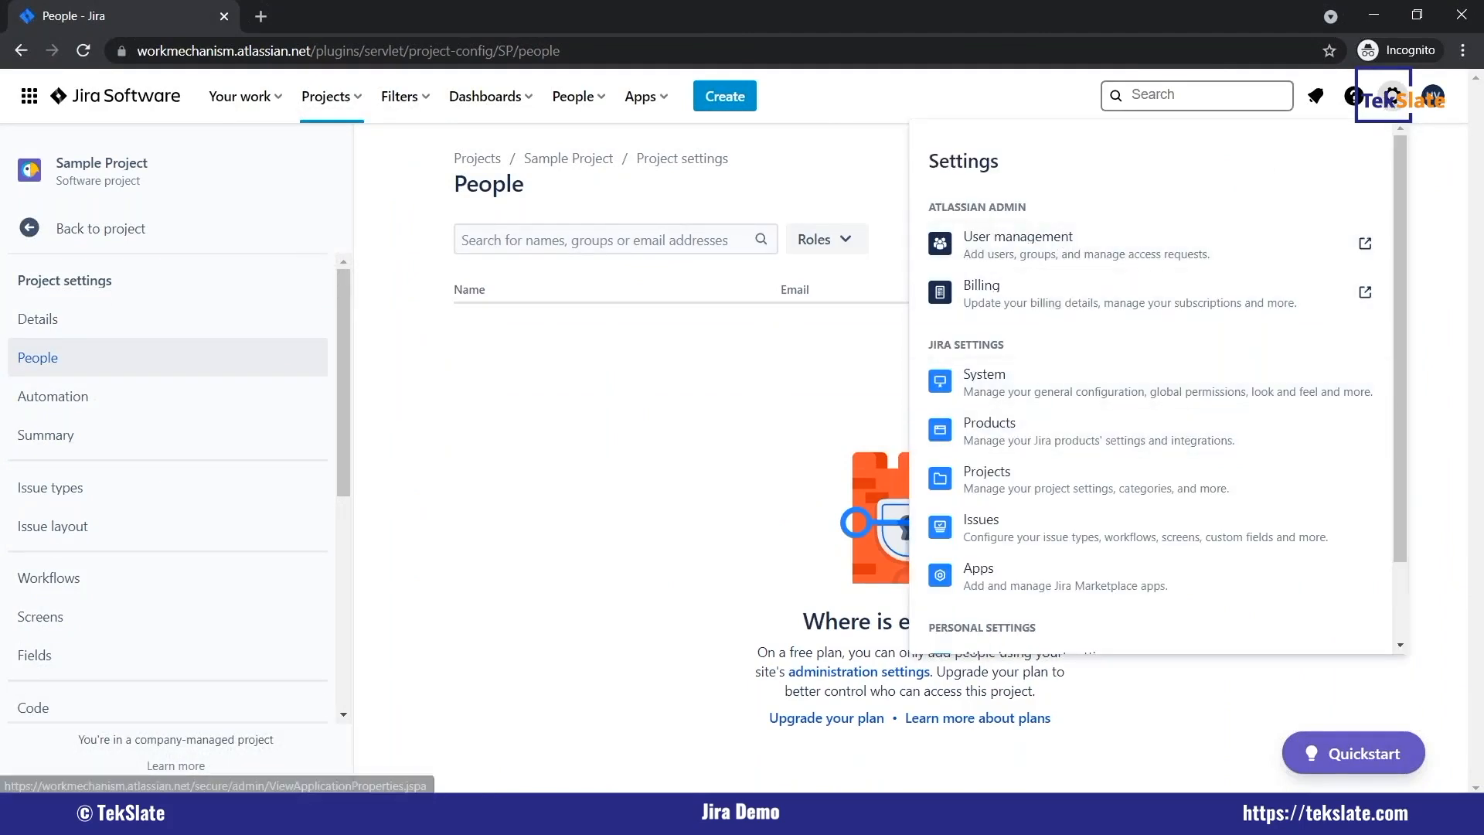
pyautogui.click(698, 300)
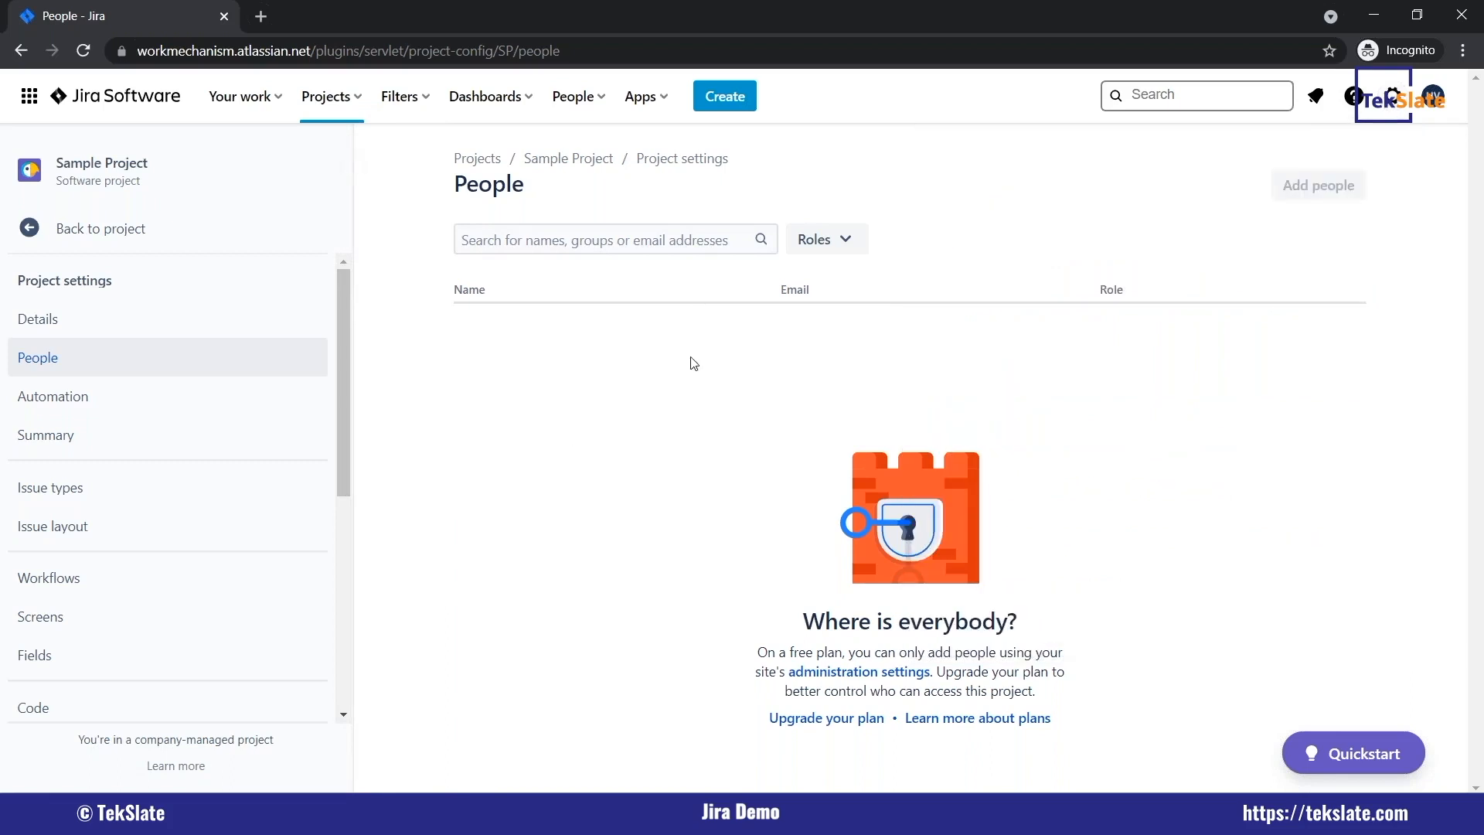
pyautogui.click(1392, 96)
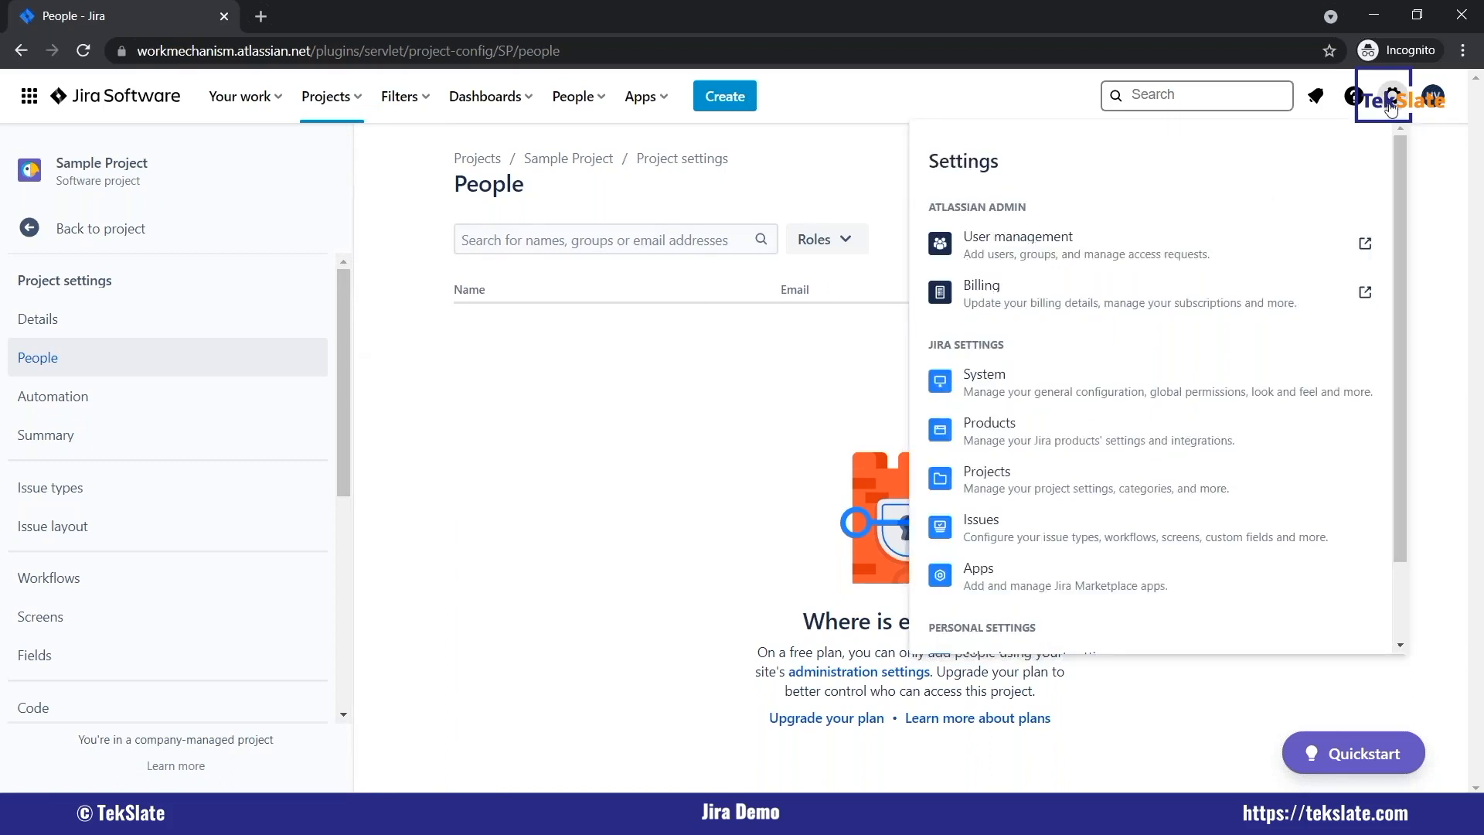
pyautogui.scroll(-2, 1070, 418)
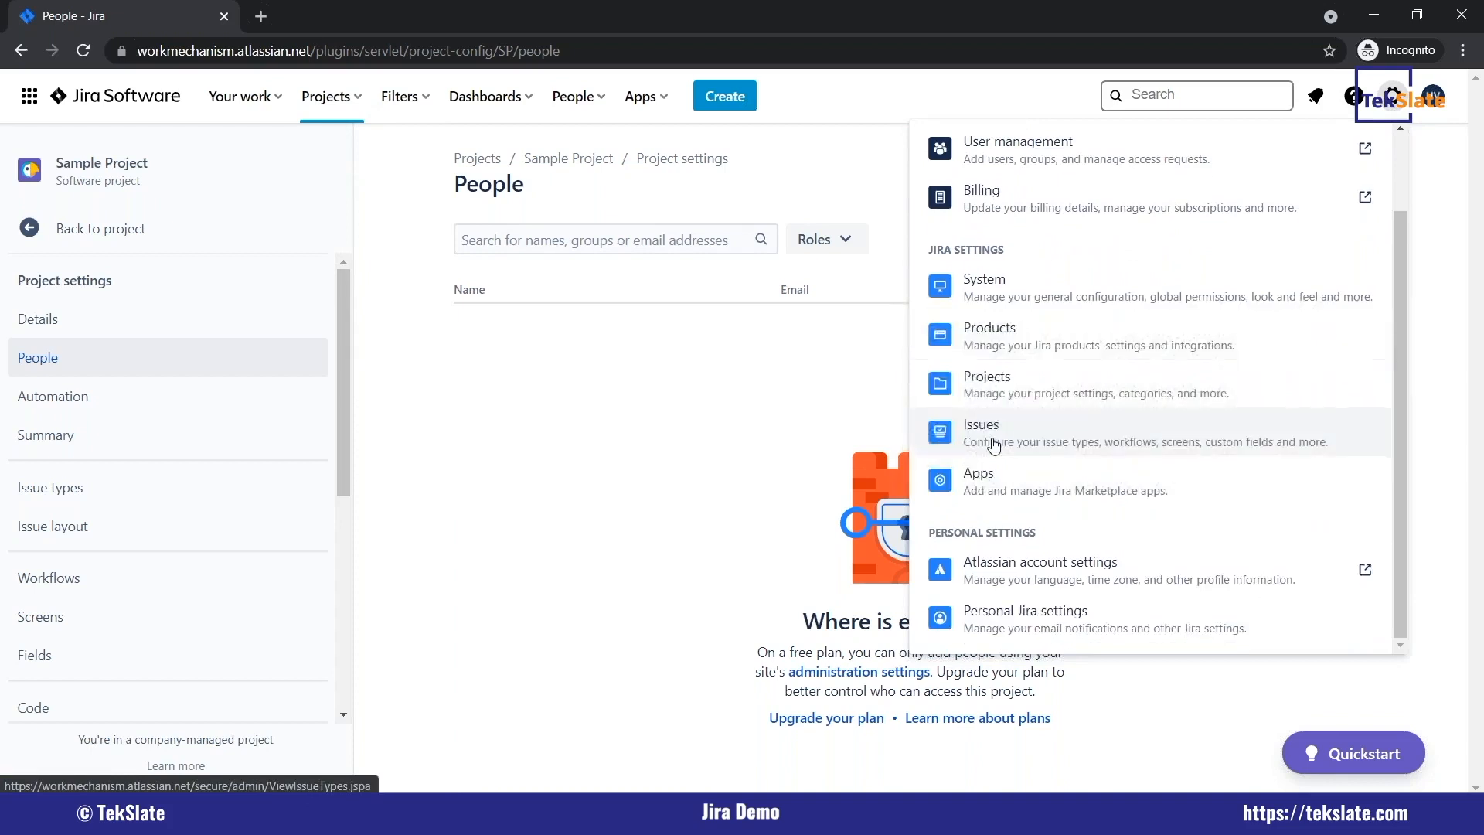
pyautogui.click(991, 431)
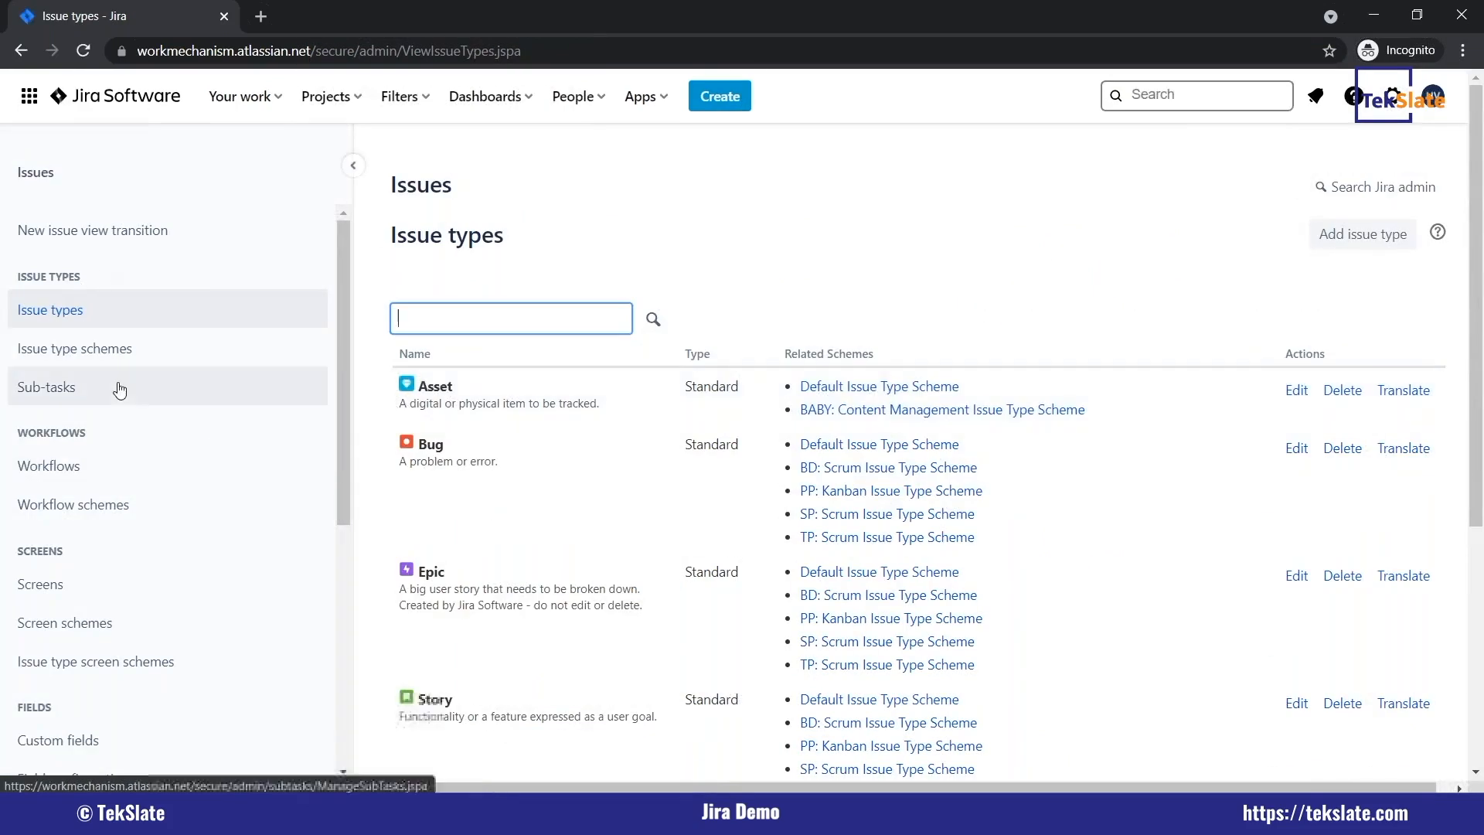
pyautogui.click(90, 475)
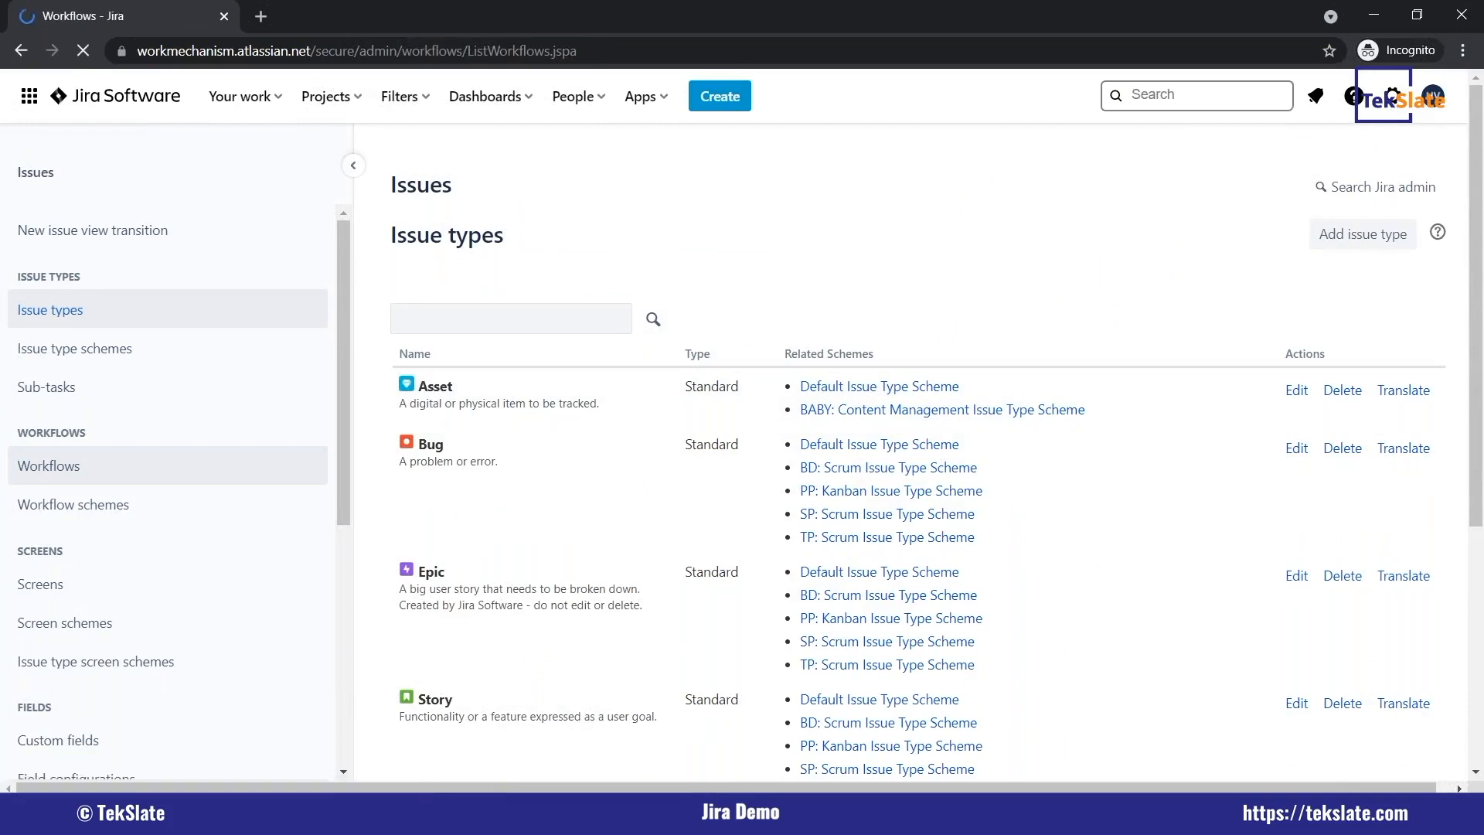
pyautogui.click(71, 579)
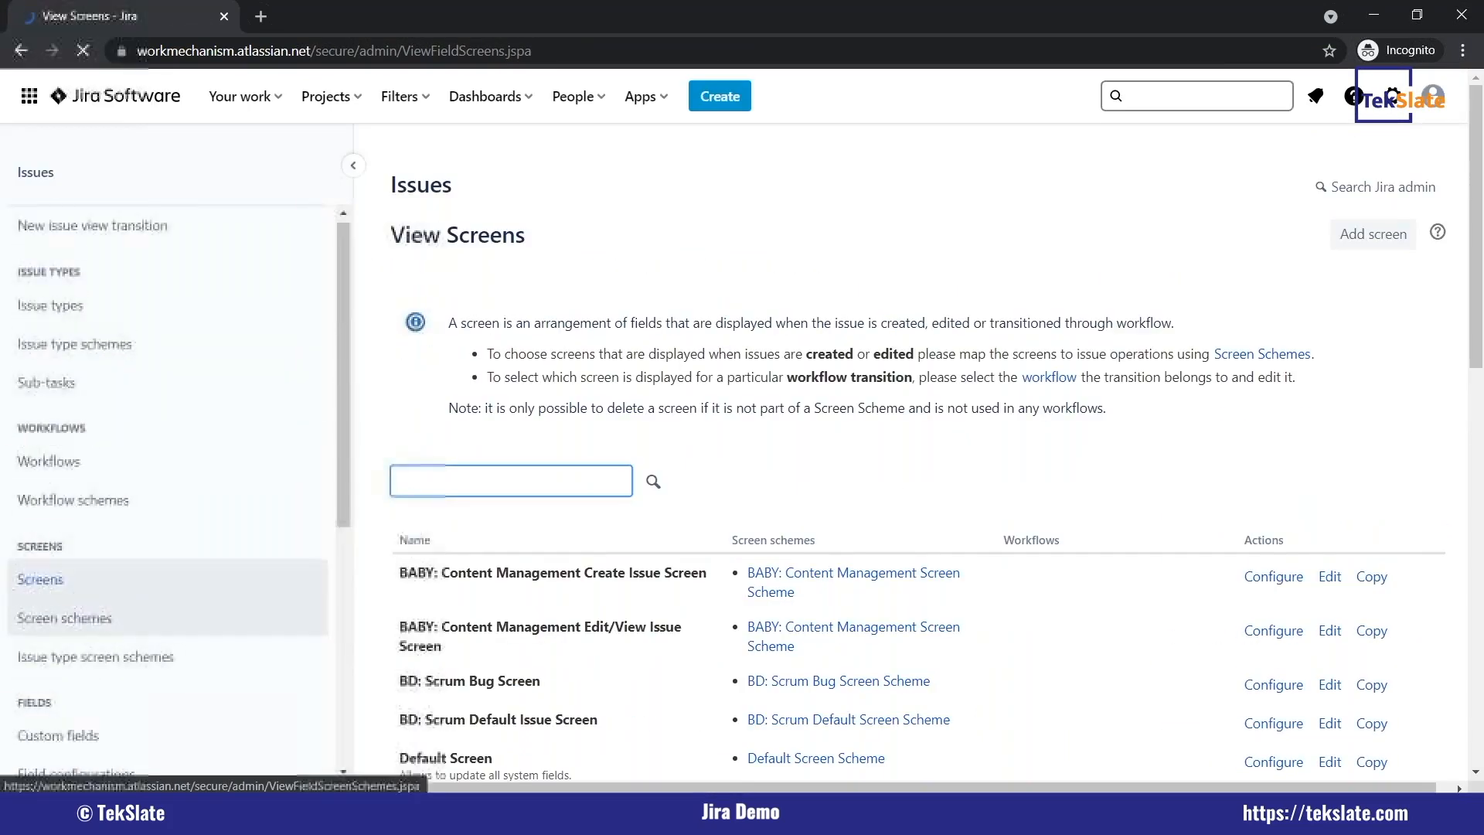
# Look through the remaining categories of the global Issues settings, including fields, issue features and issue attributes.
pyautogui.scroll(-5, 155, 463)
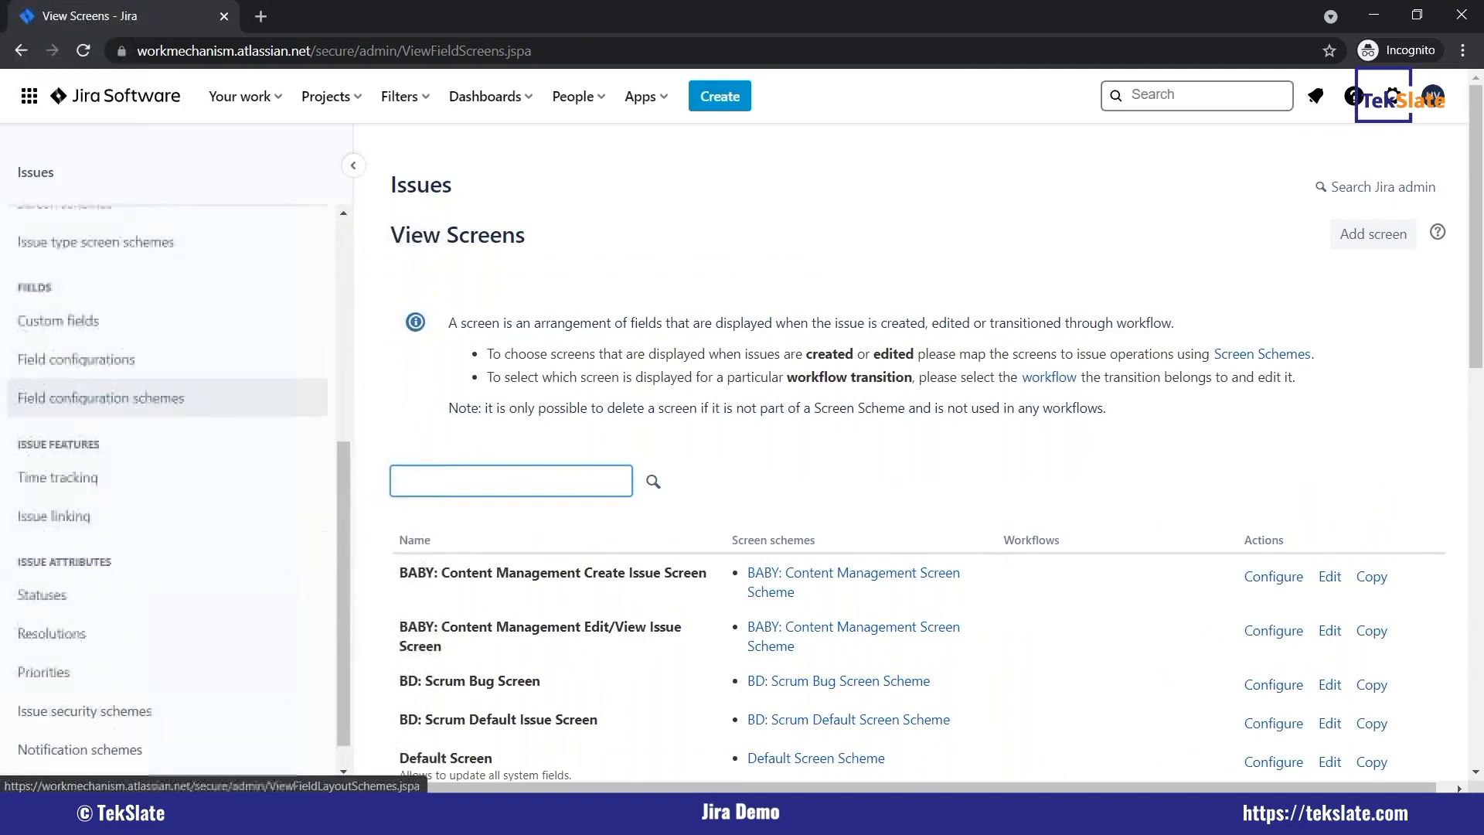
pyautogui.scroll(-2, 154, 599)
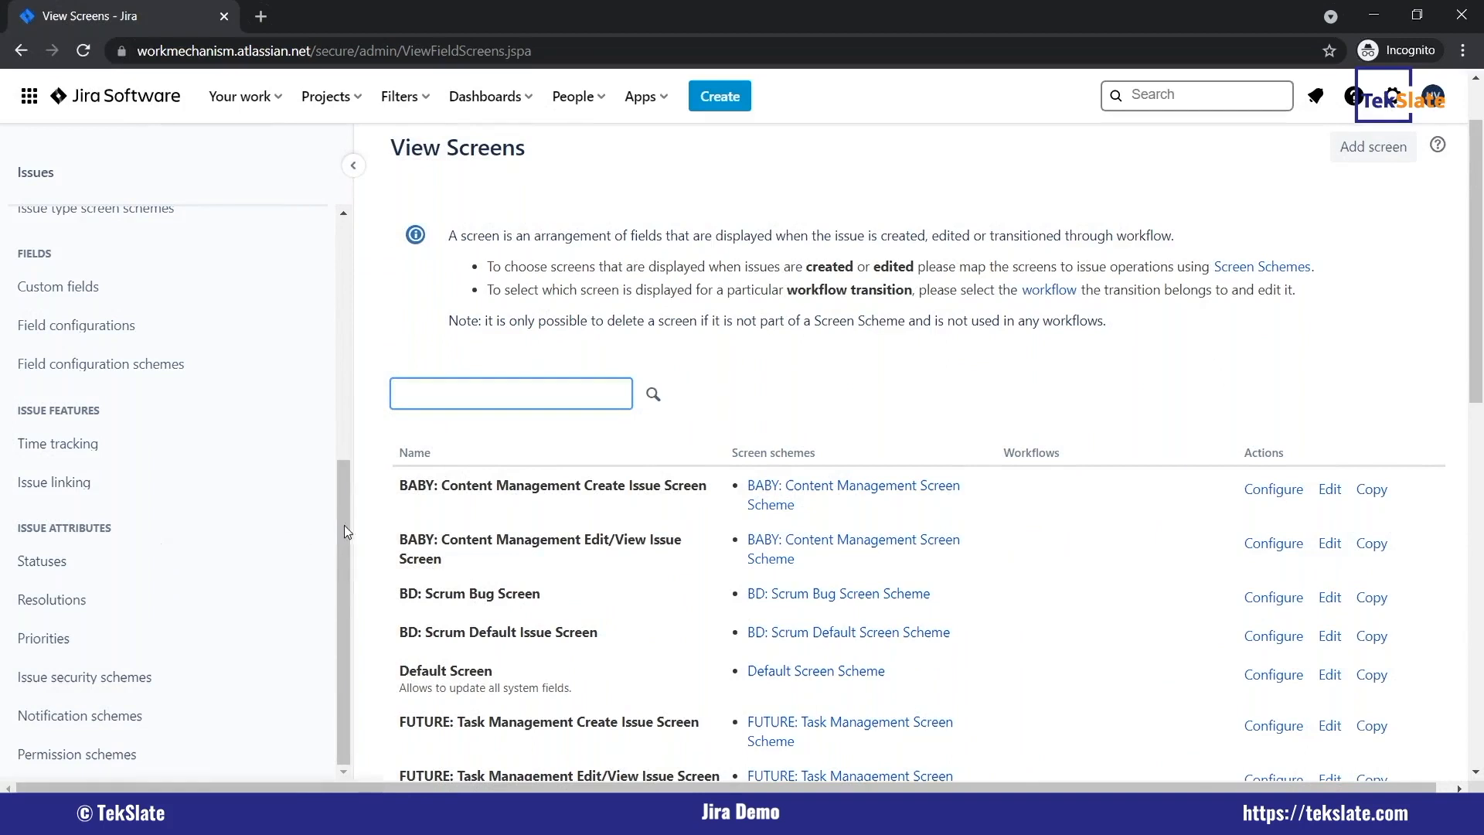
pyautogui.scroll(5, 232, 461)
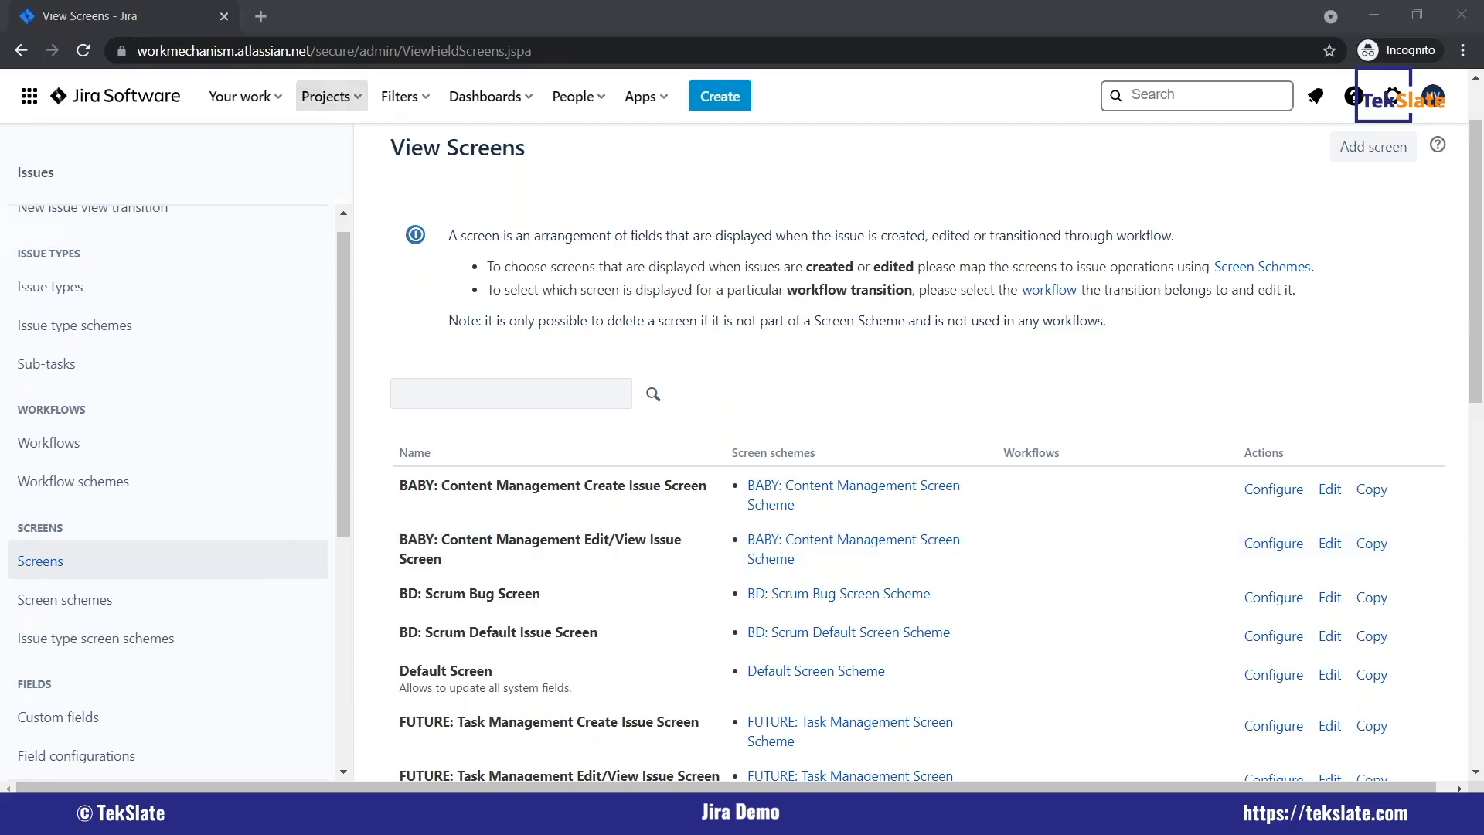
# Open the list of all projects and check the Projects options for viewing and creating projects.
pyautogui.click(326, 98)
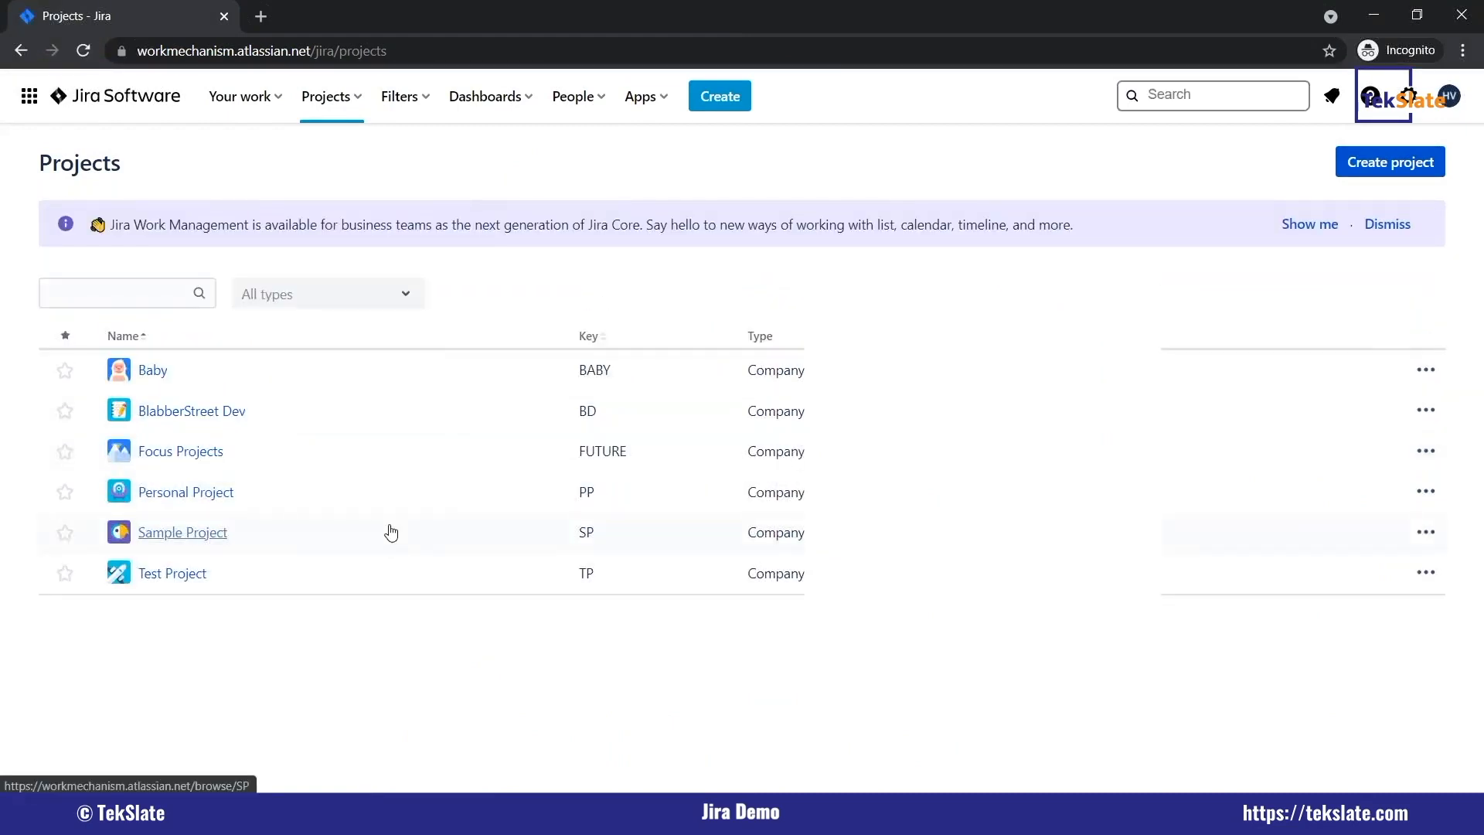
pyautogui.click(343, 109)
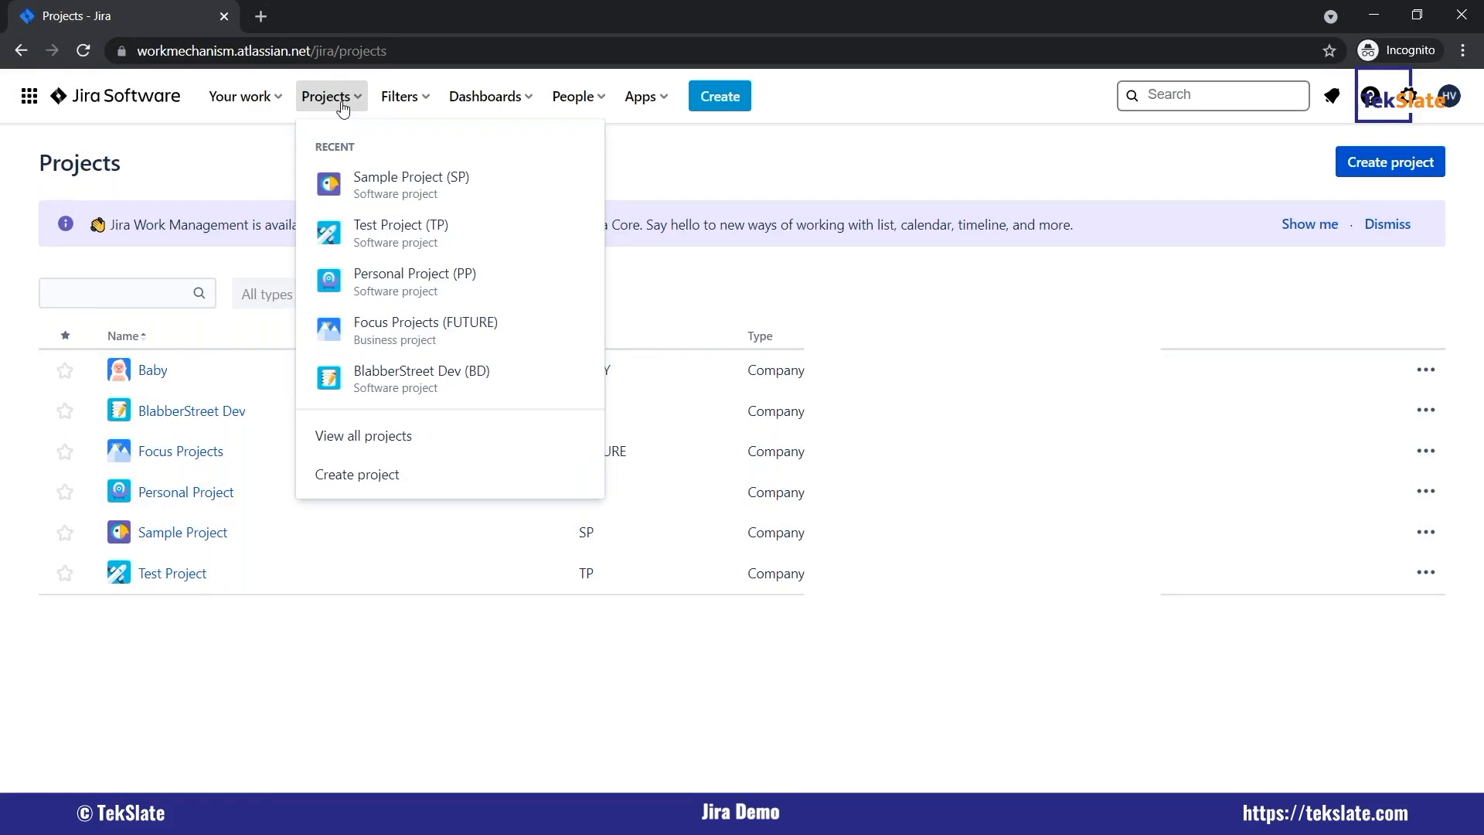
pyautogui.click(390, 437)
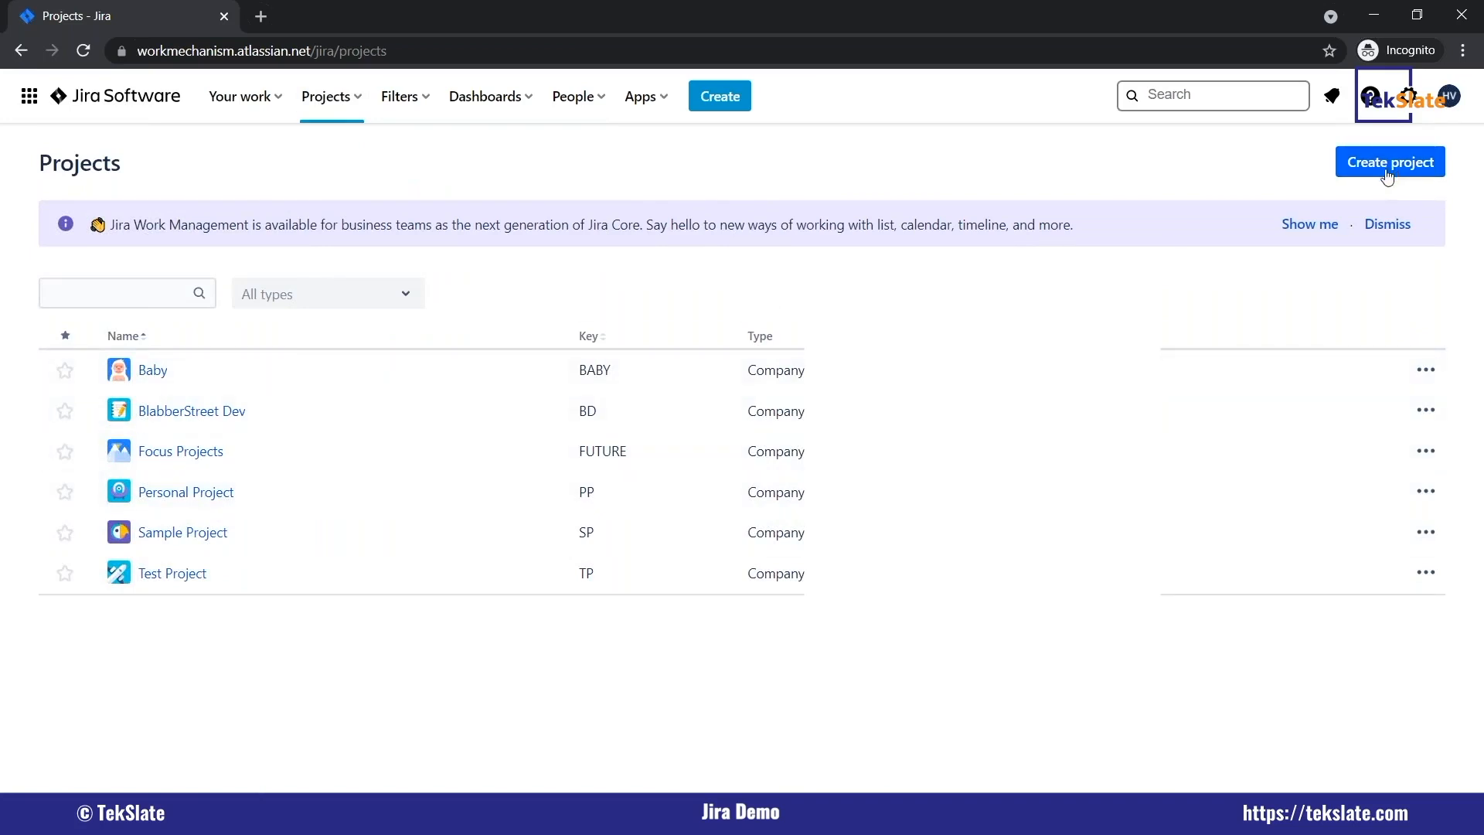
pyautogui.click(354, 108)
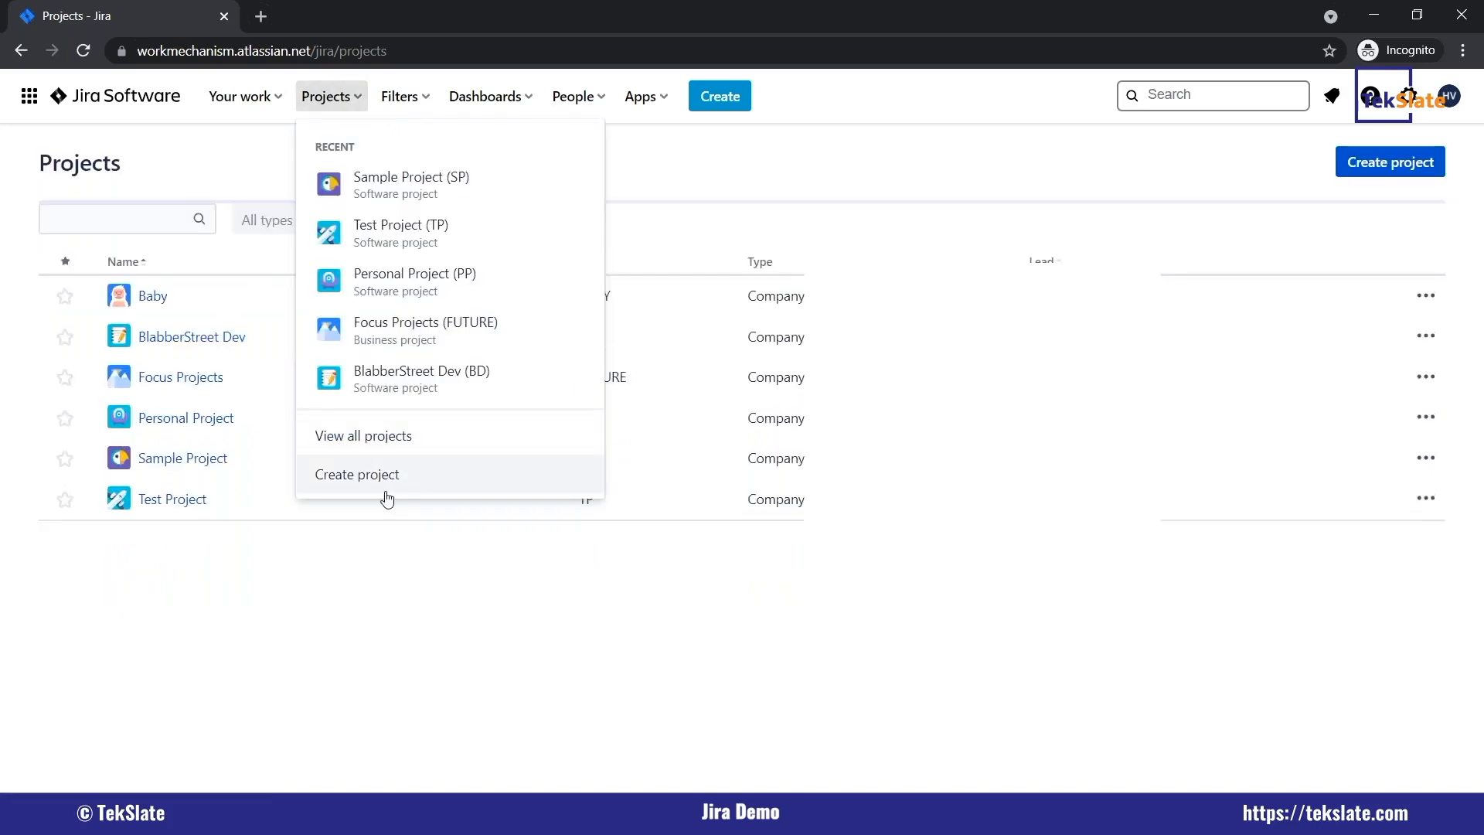
pyautogui.click(510, 664)
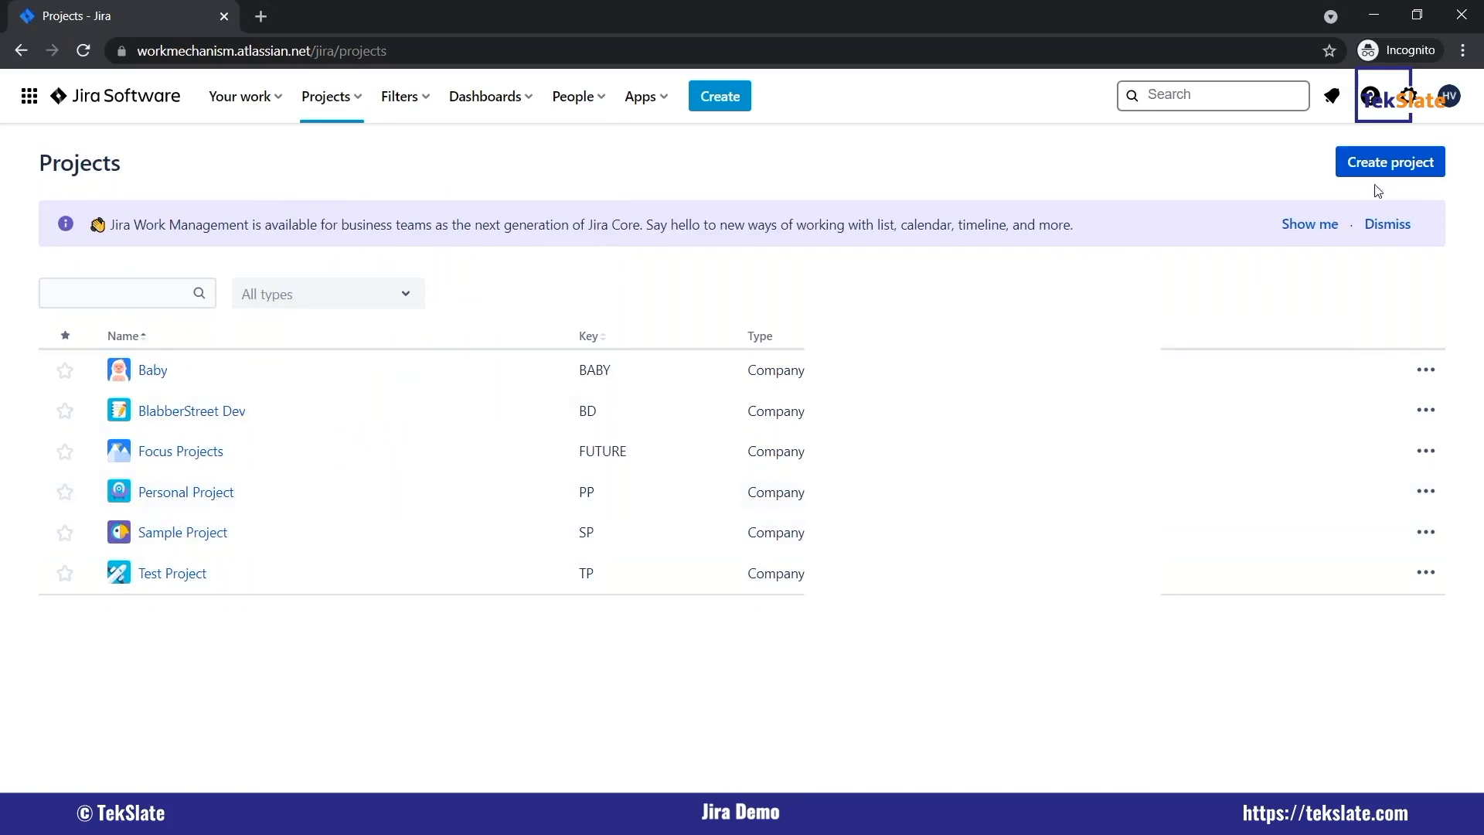
# Start creating a new project and look through the available project template categories.
pyautogui.click(1391, 165)
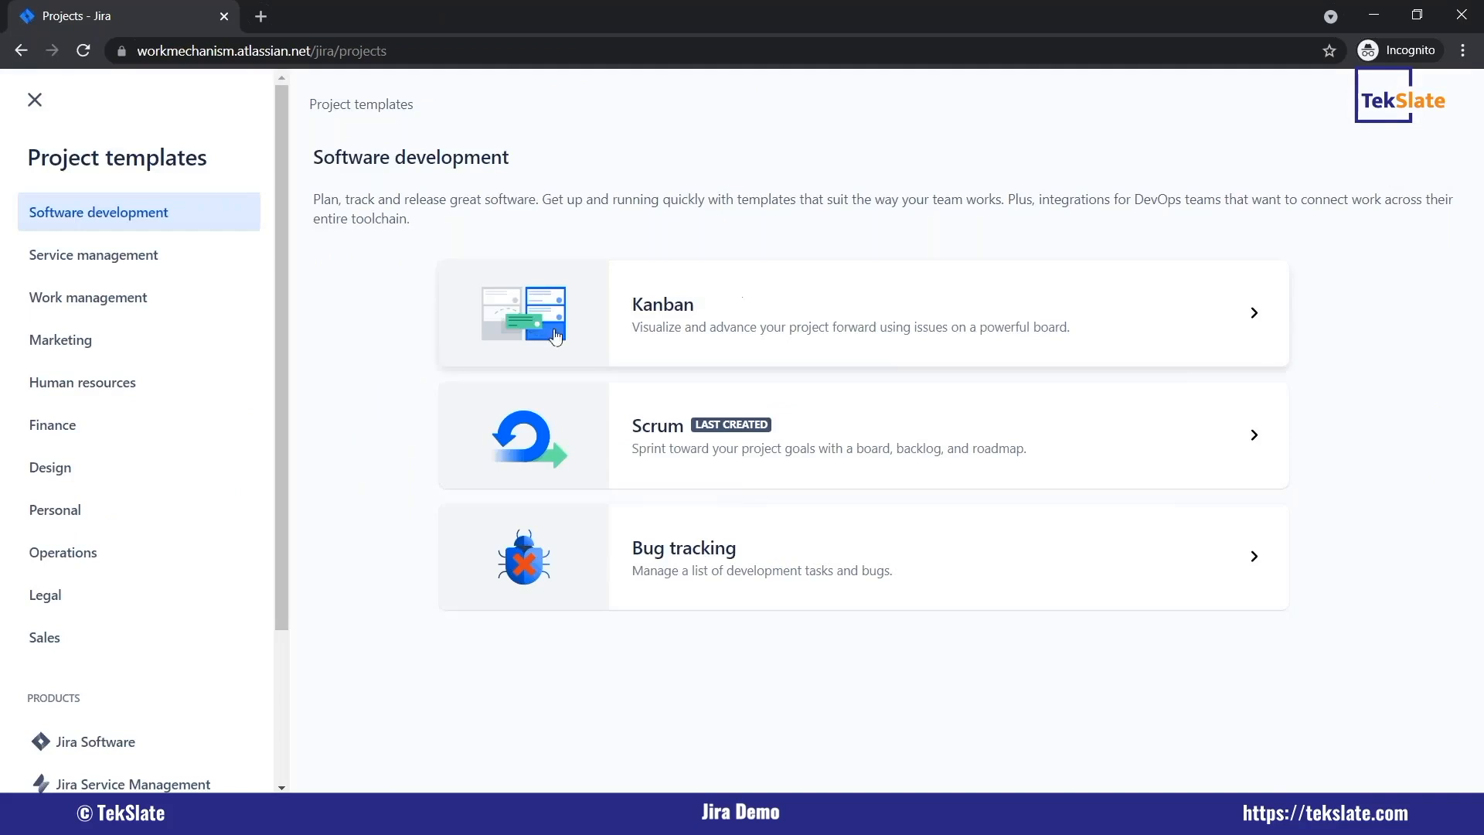
pyautogui.scroll(-2, 182, 414)
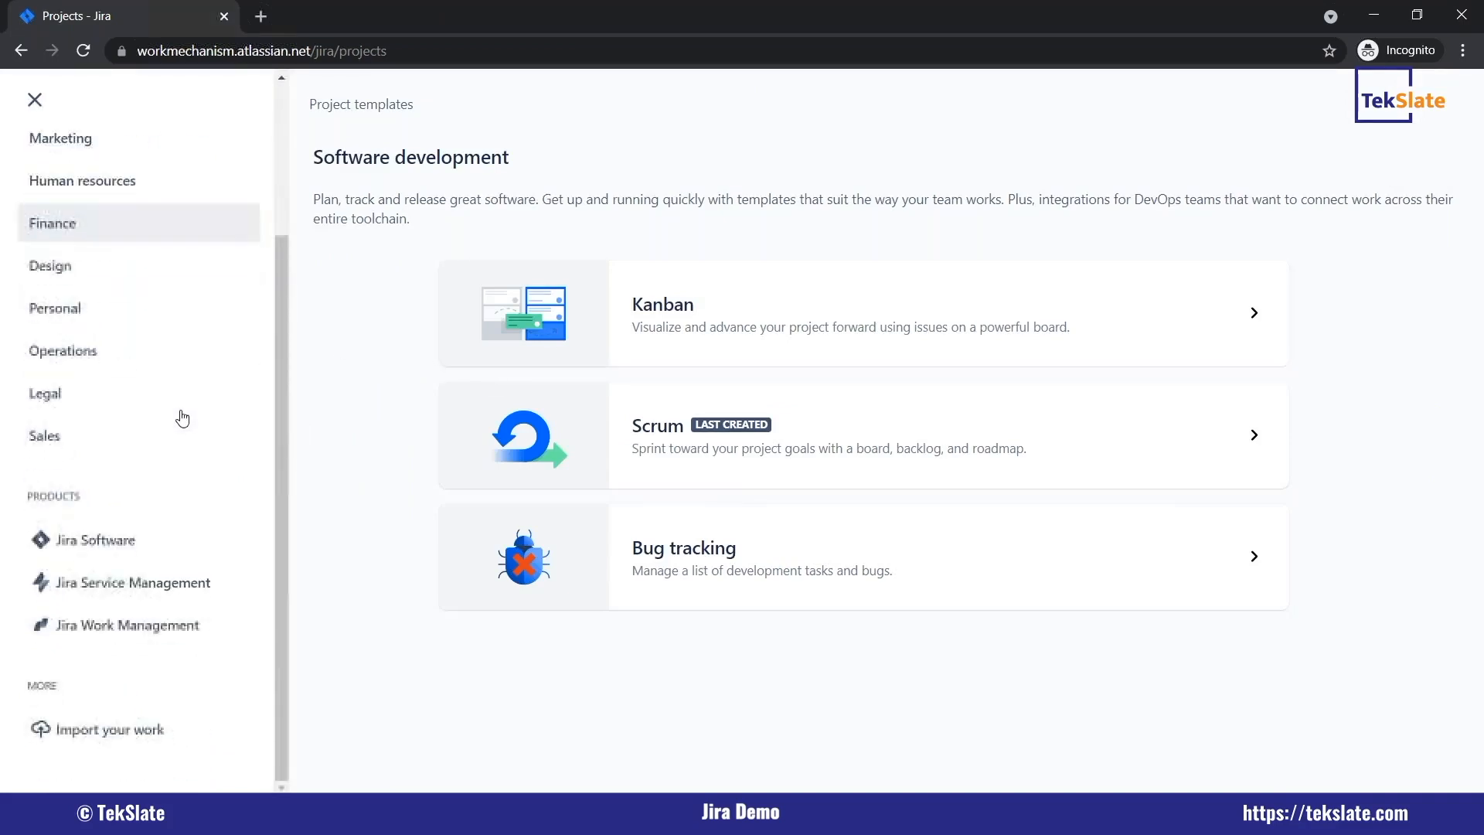
pyautogui.scroll(2, 183, 418)
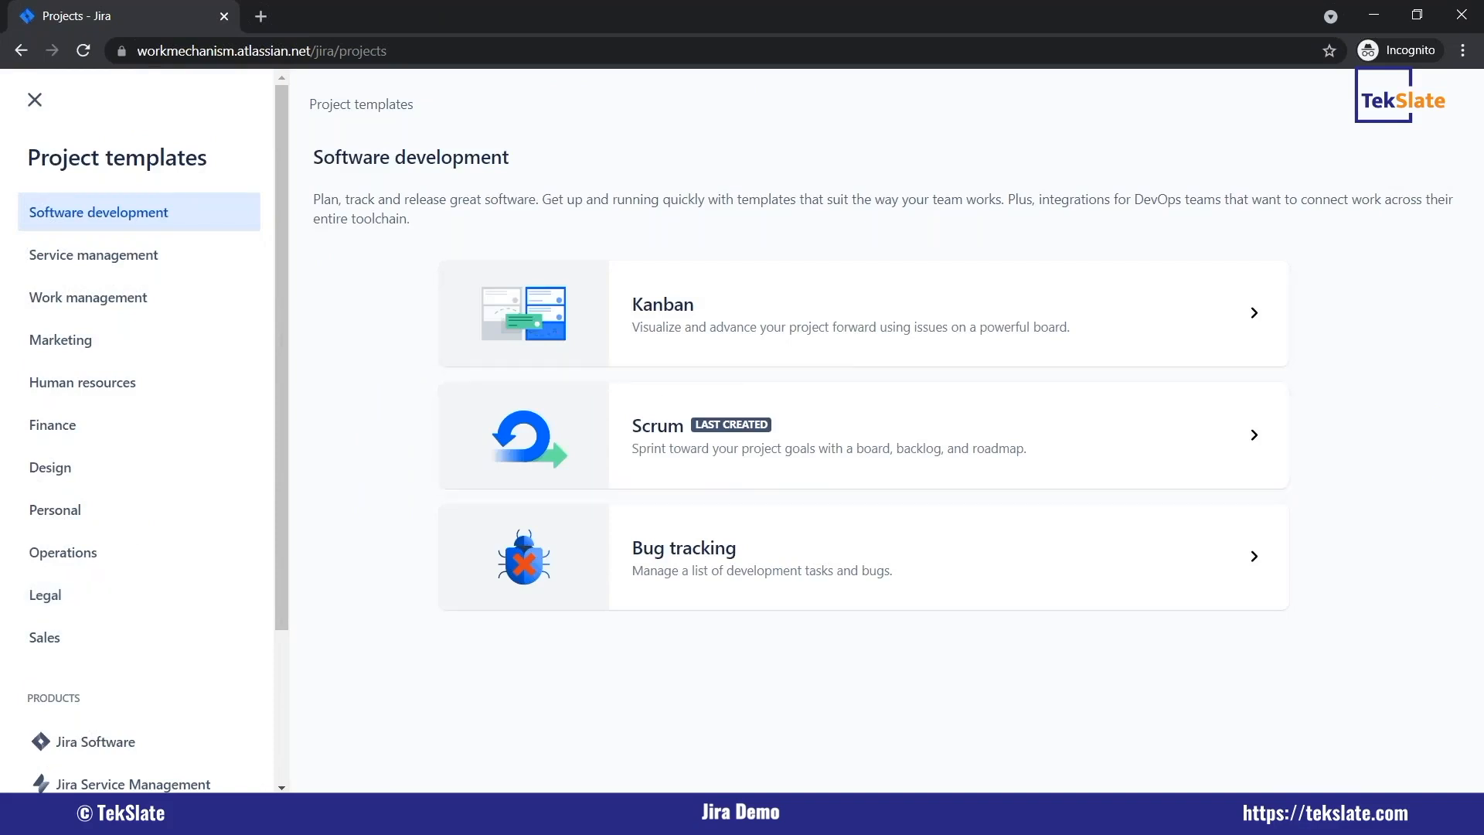
# View the project templates offered for Finance, Marketing and Sales.
pyautogui.click(66, 437)
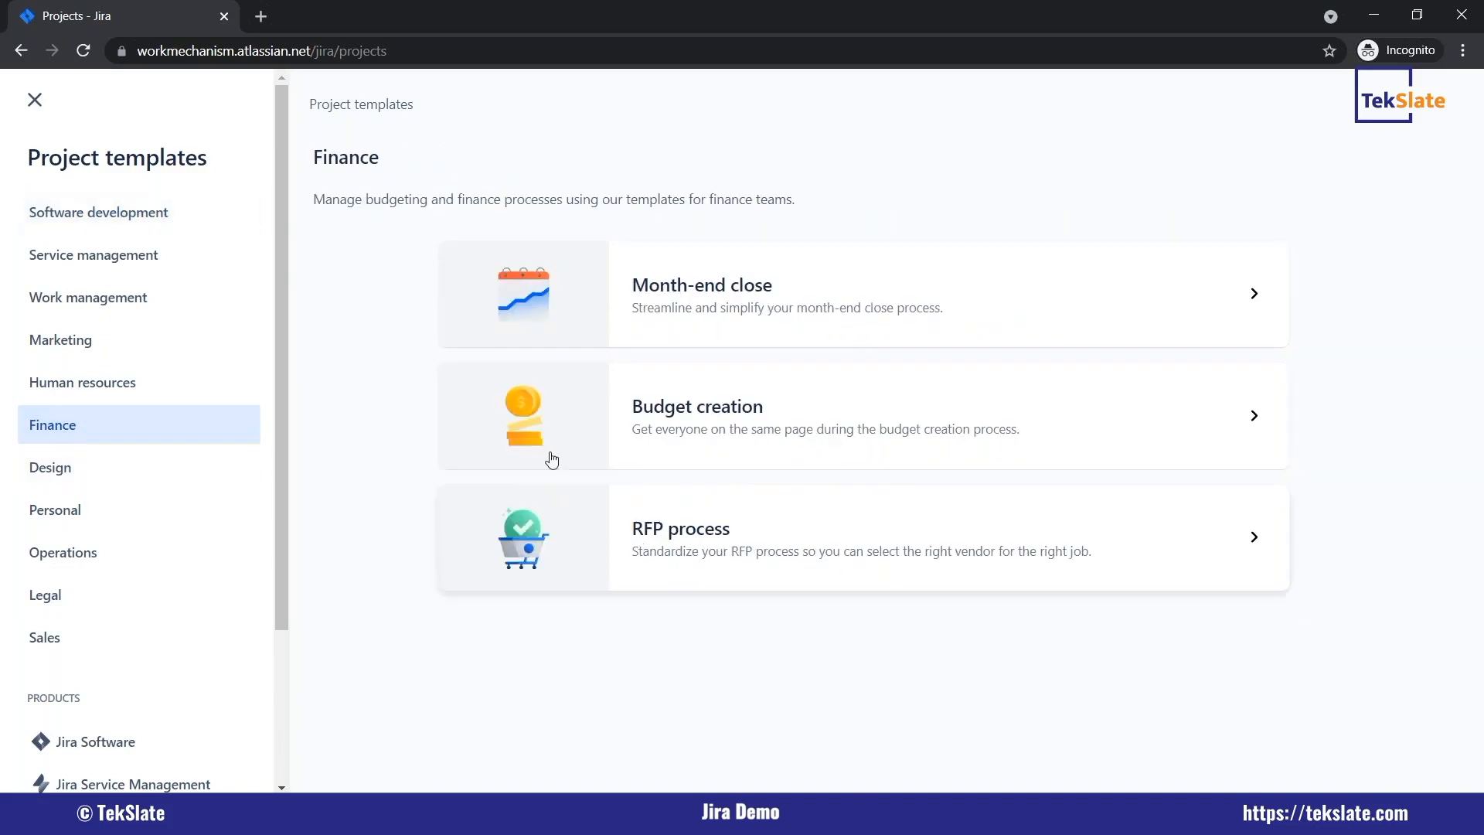
pyautogui.click(96, 341)
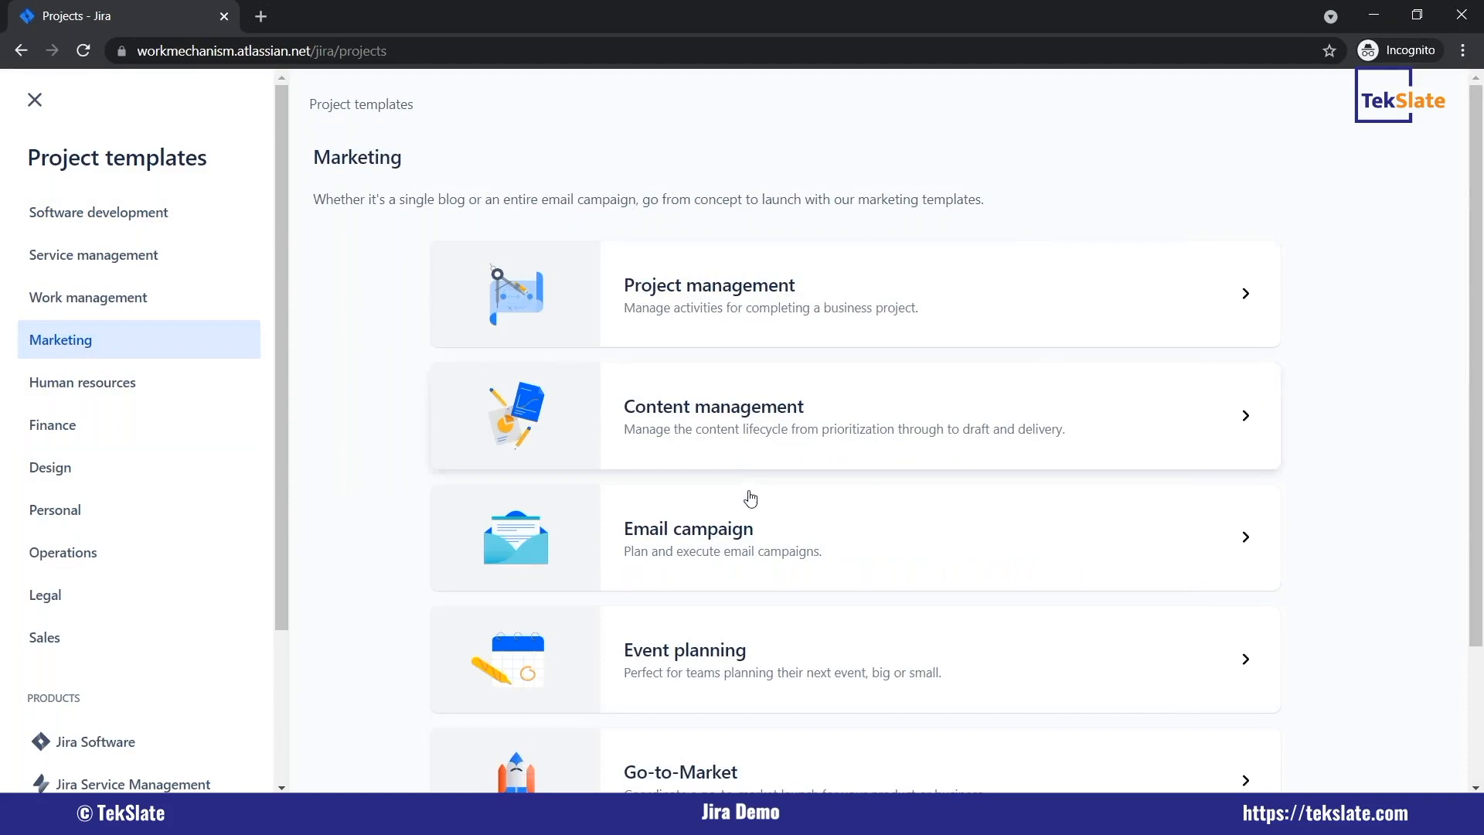
pyautogui.scroll(-2, 736, 636)
pyautogui.scroll(-1, 725, 730)
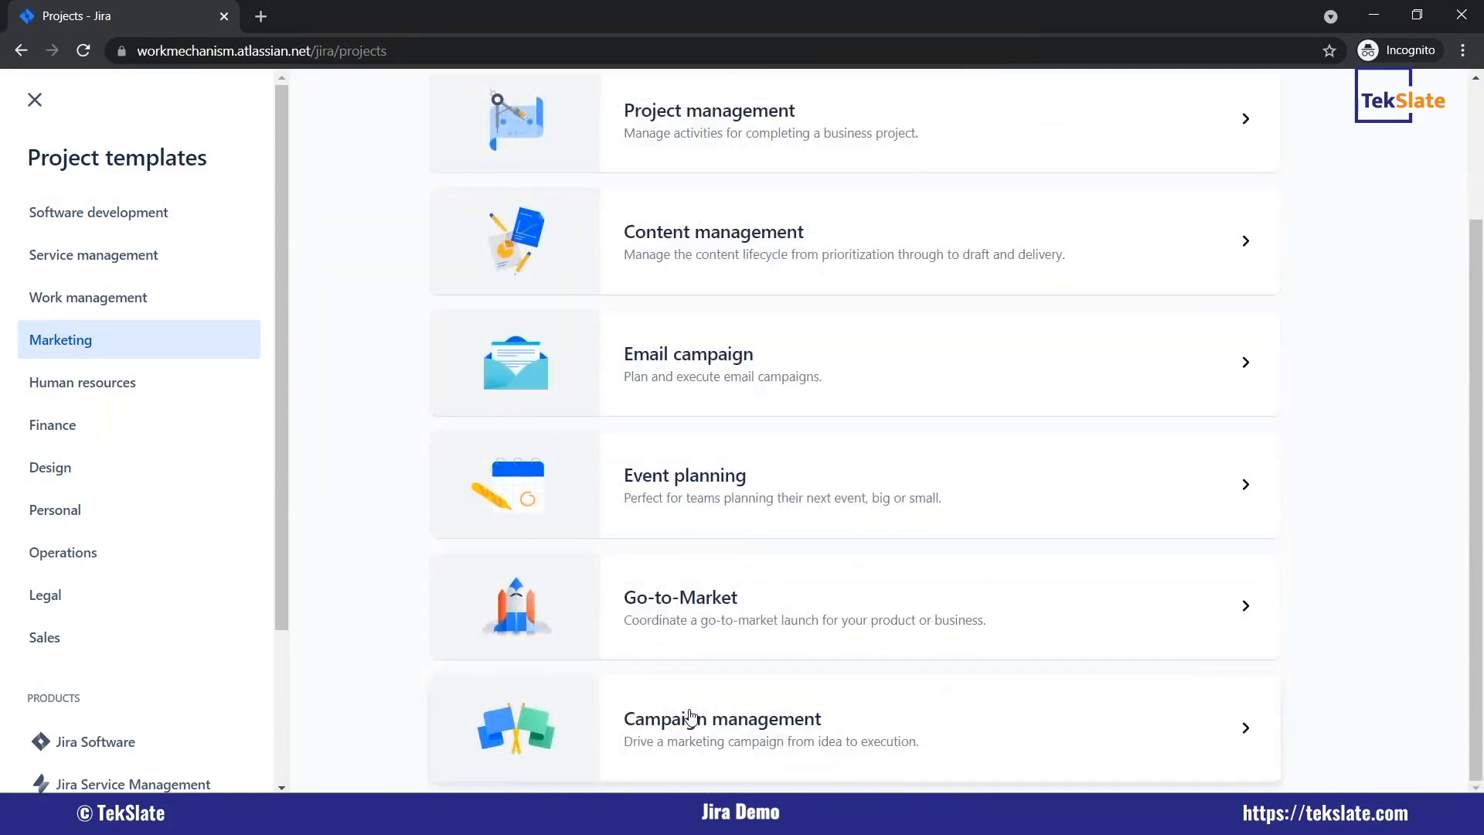
pyautogui.scroll(-2, 150, 577)
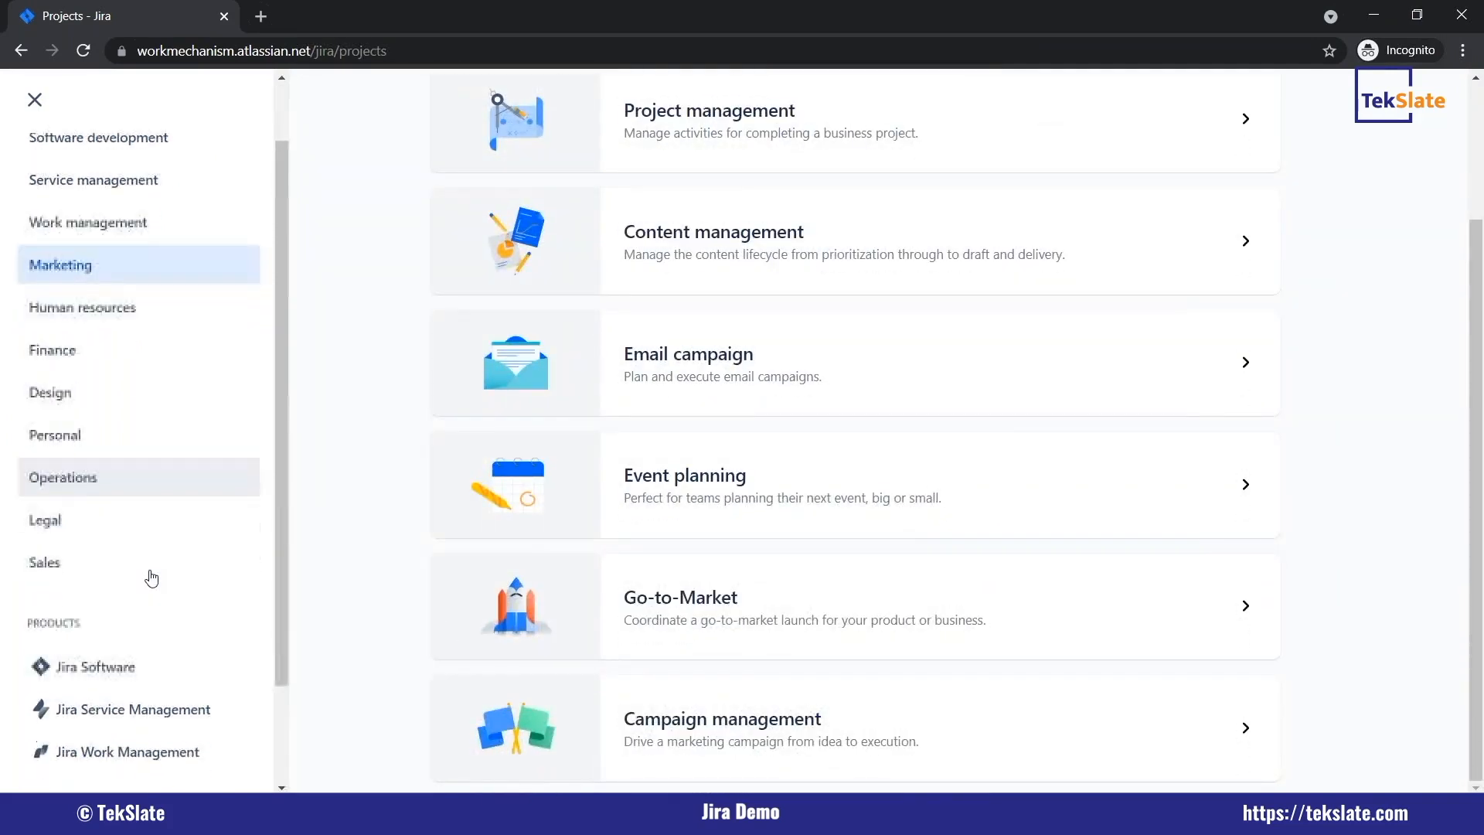
pyautogui.click(91, 569)
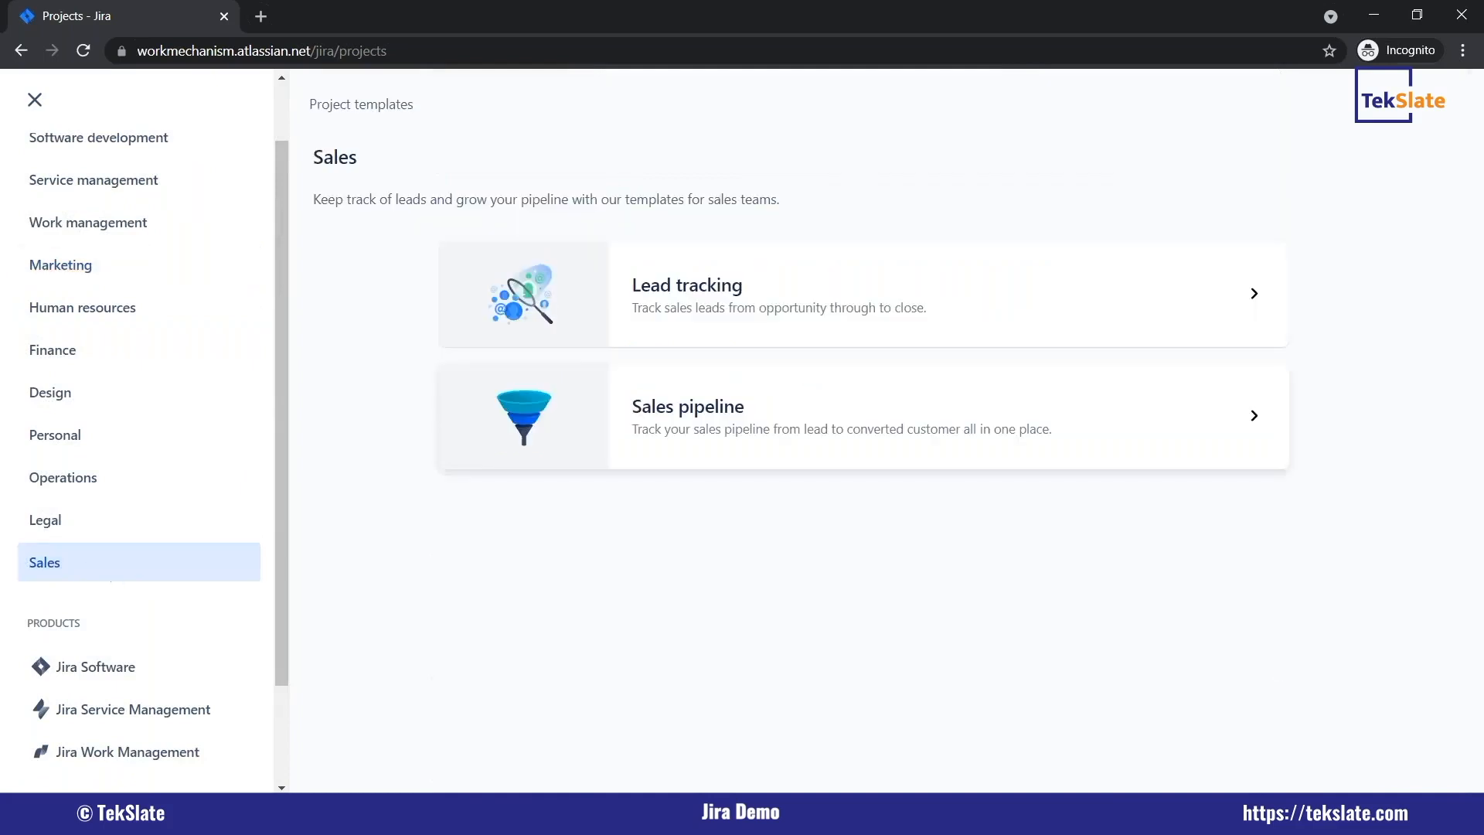
pyautogui.scroll(1, 190, 383)
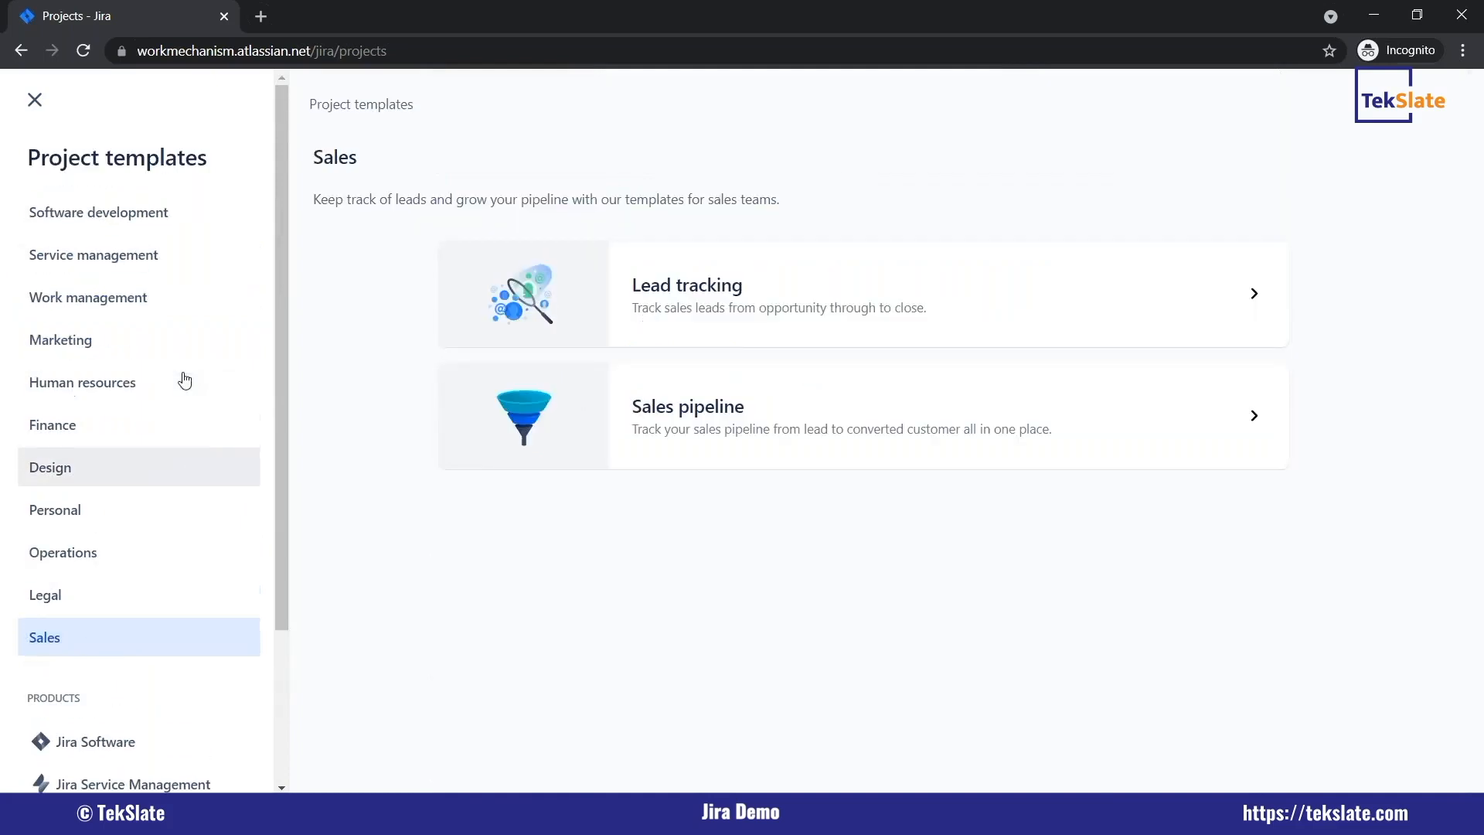
# Open the Scrum template under Software development, review its description, and use it for the new project.
pyautogui.click(180, 232)
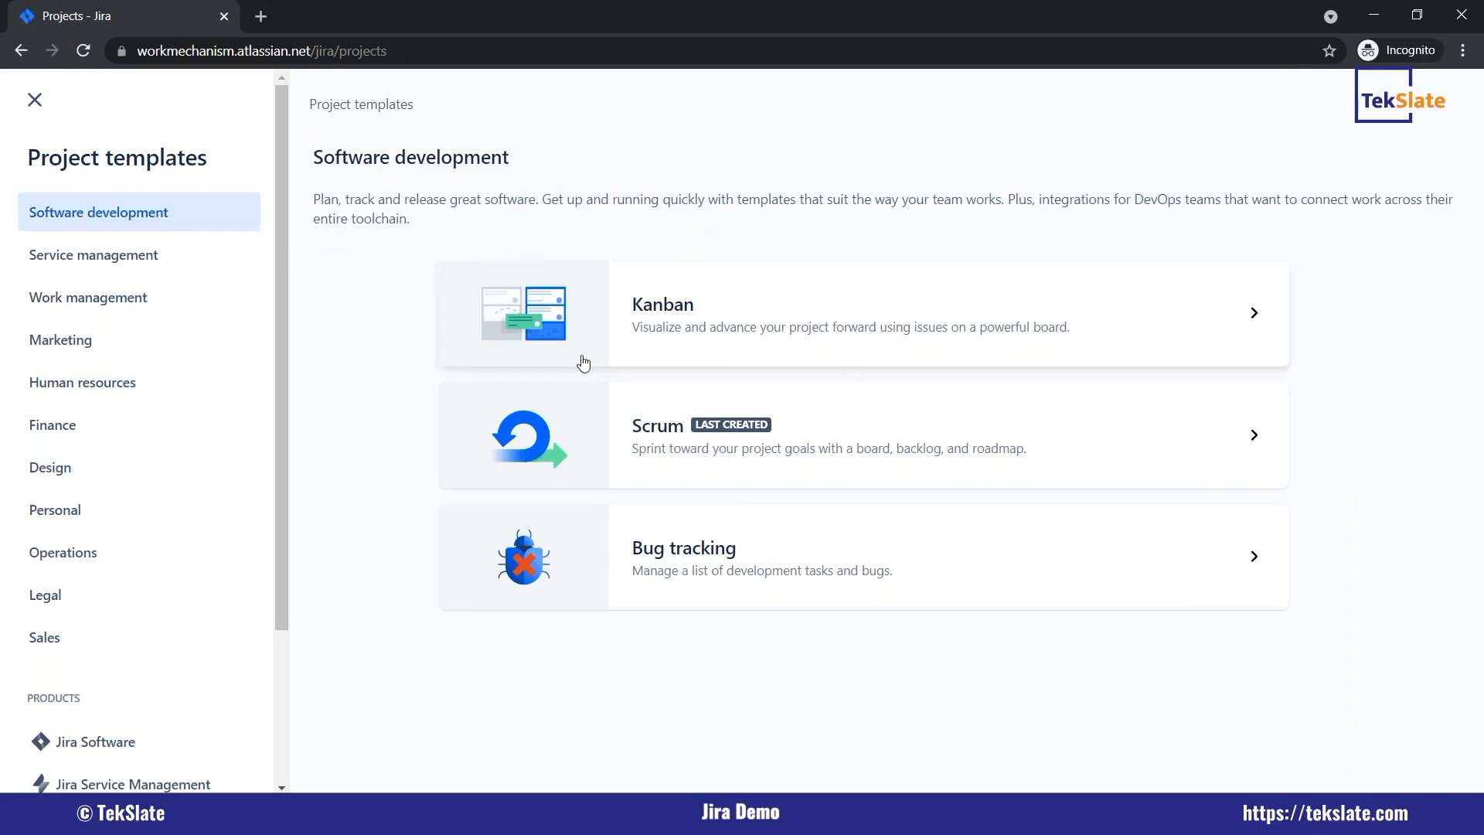
pyautogui.click(867, 443)
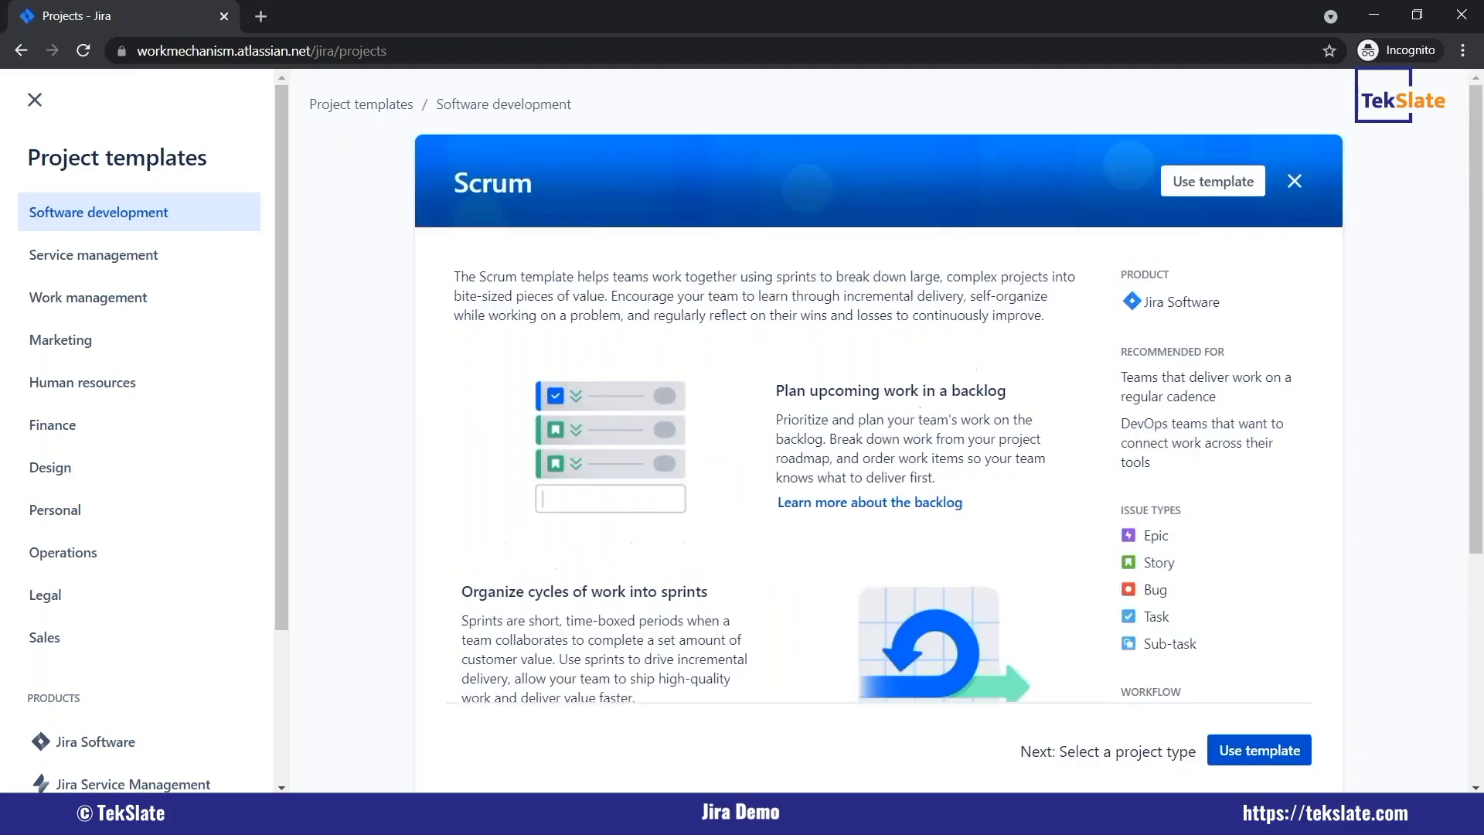
pyautogui.scroll(-3, 867, 443)
pyautogui.scroll(2, 559, 255)
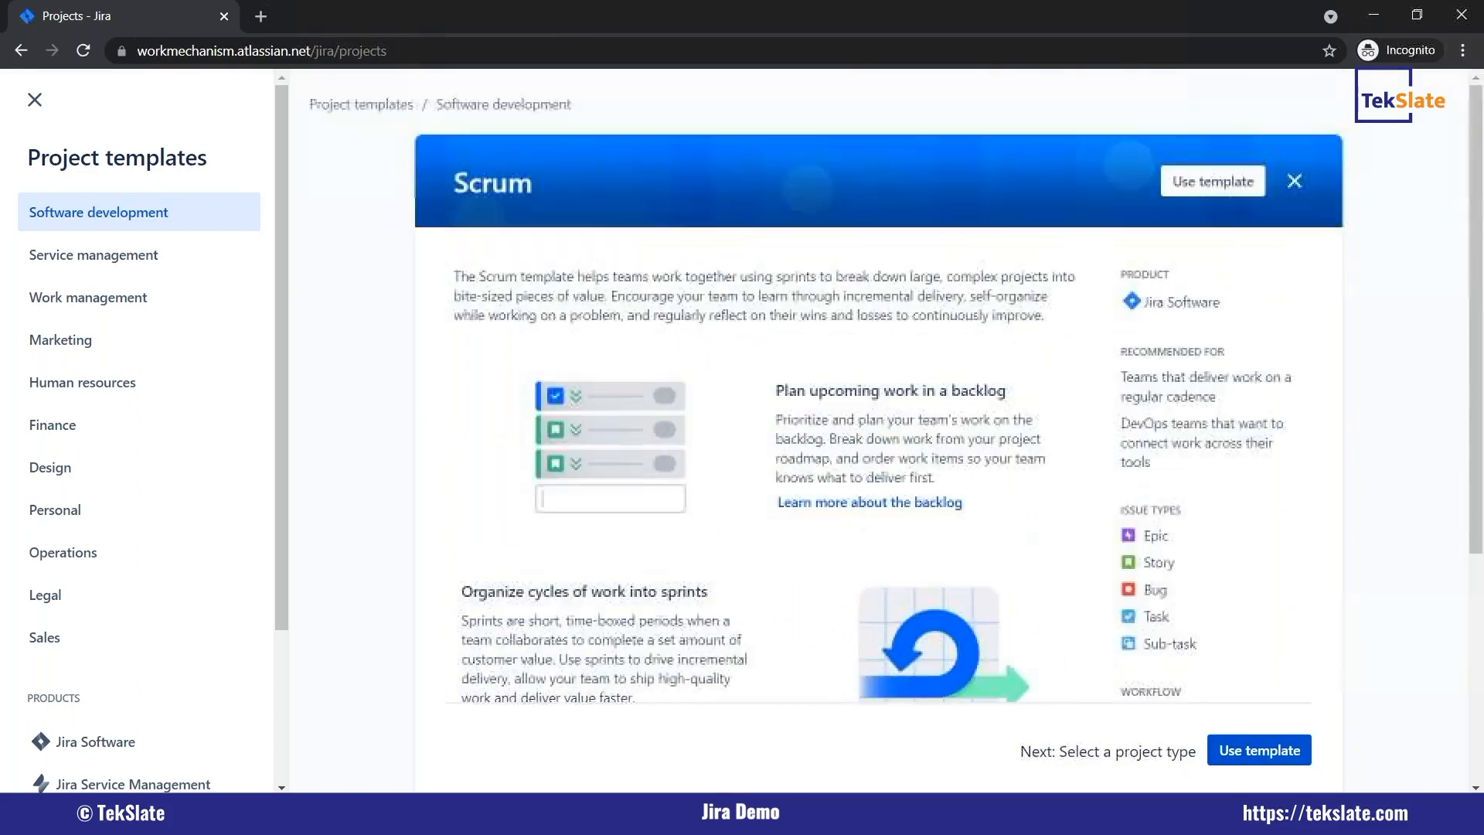
pyautogui.scroll(-3, 758, 447)
pyautogui.scroll(-1, 757, 447)
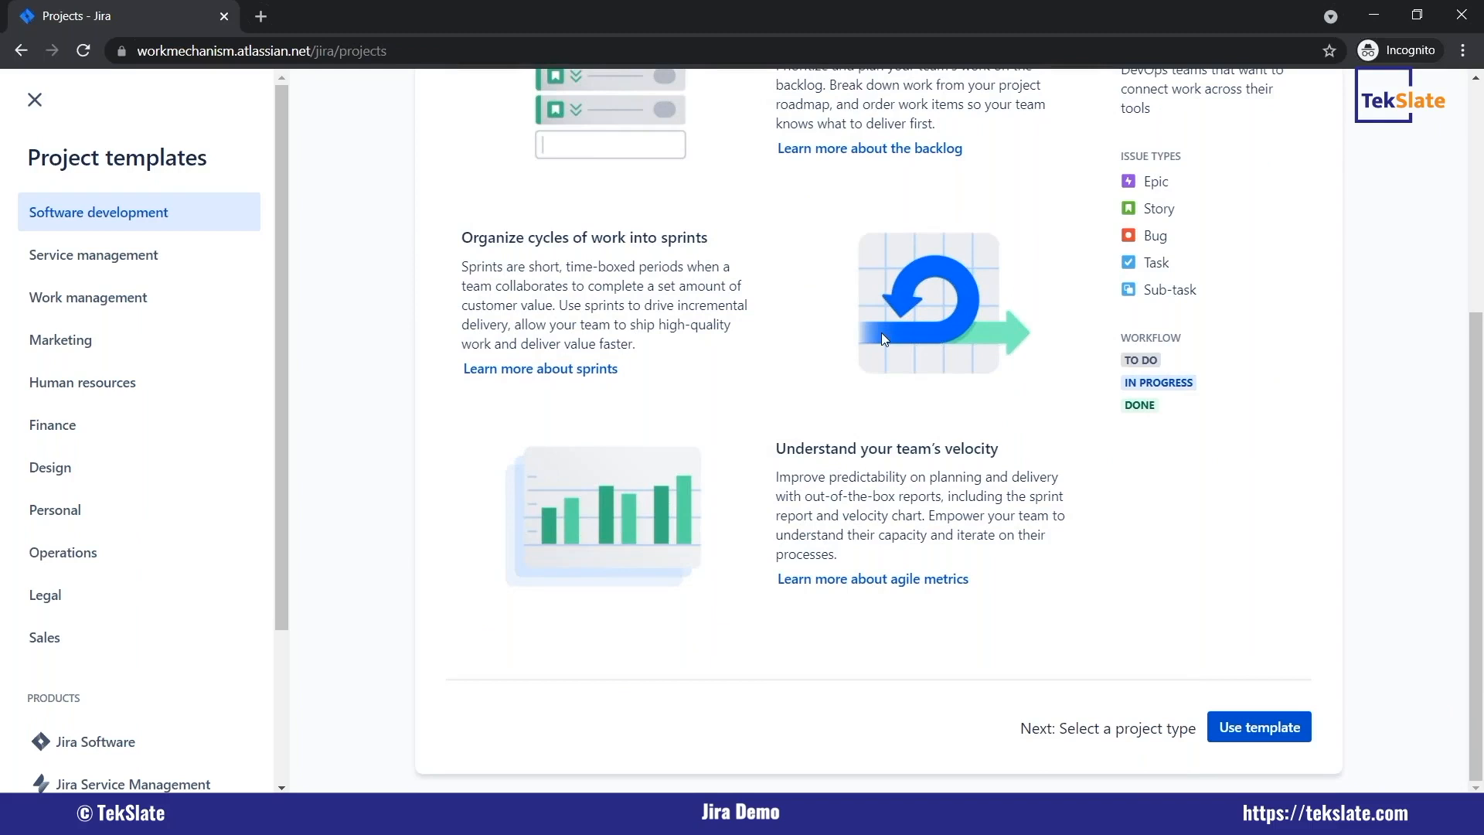
pyautogui.scroll(5, 554, 189)
pyautogui.scroll(-4, 908, 352)
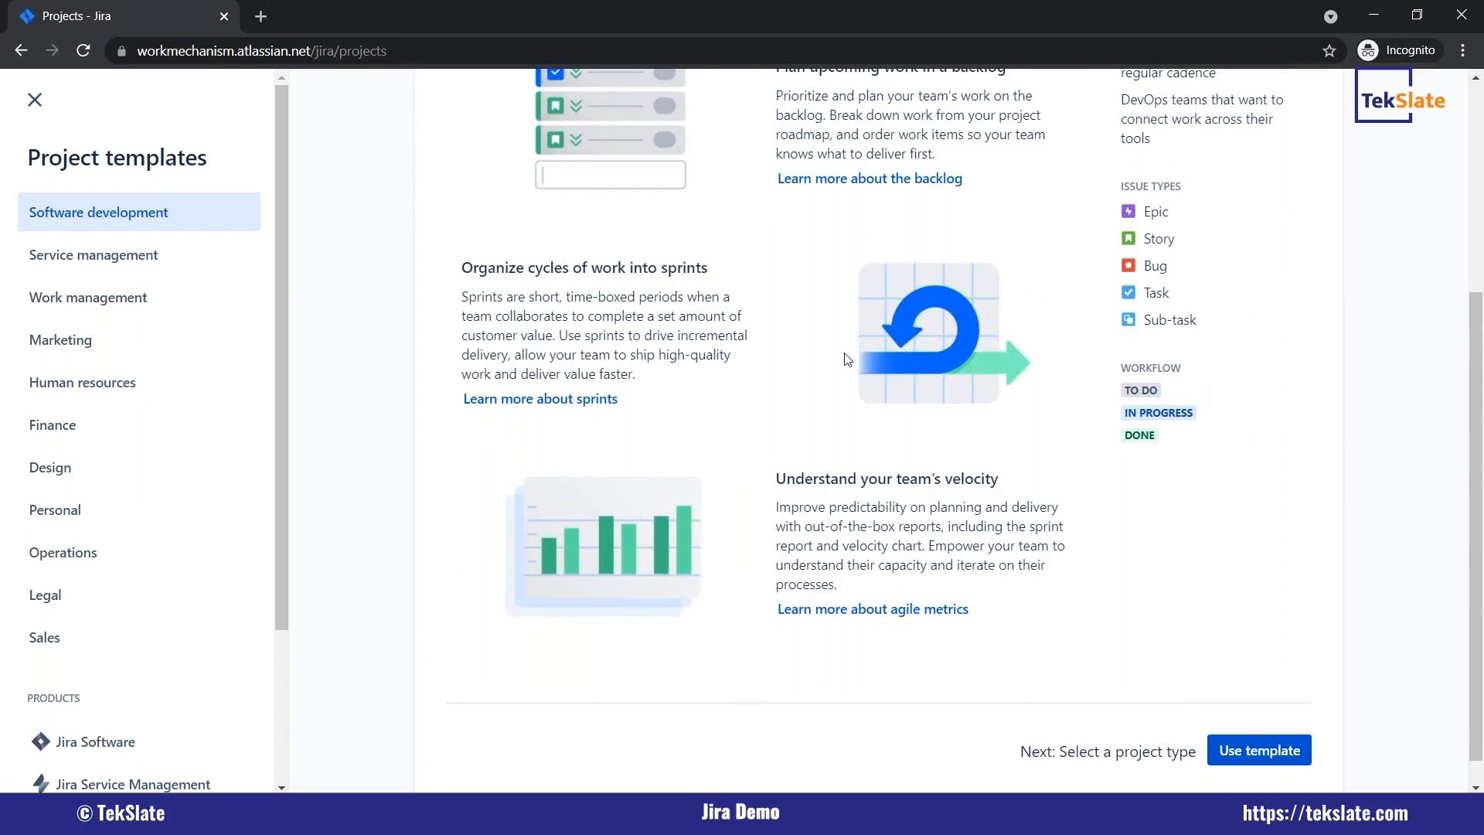
pyautogui.scroll(4, 848, 360)
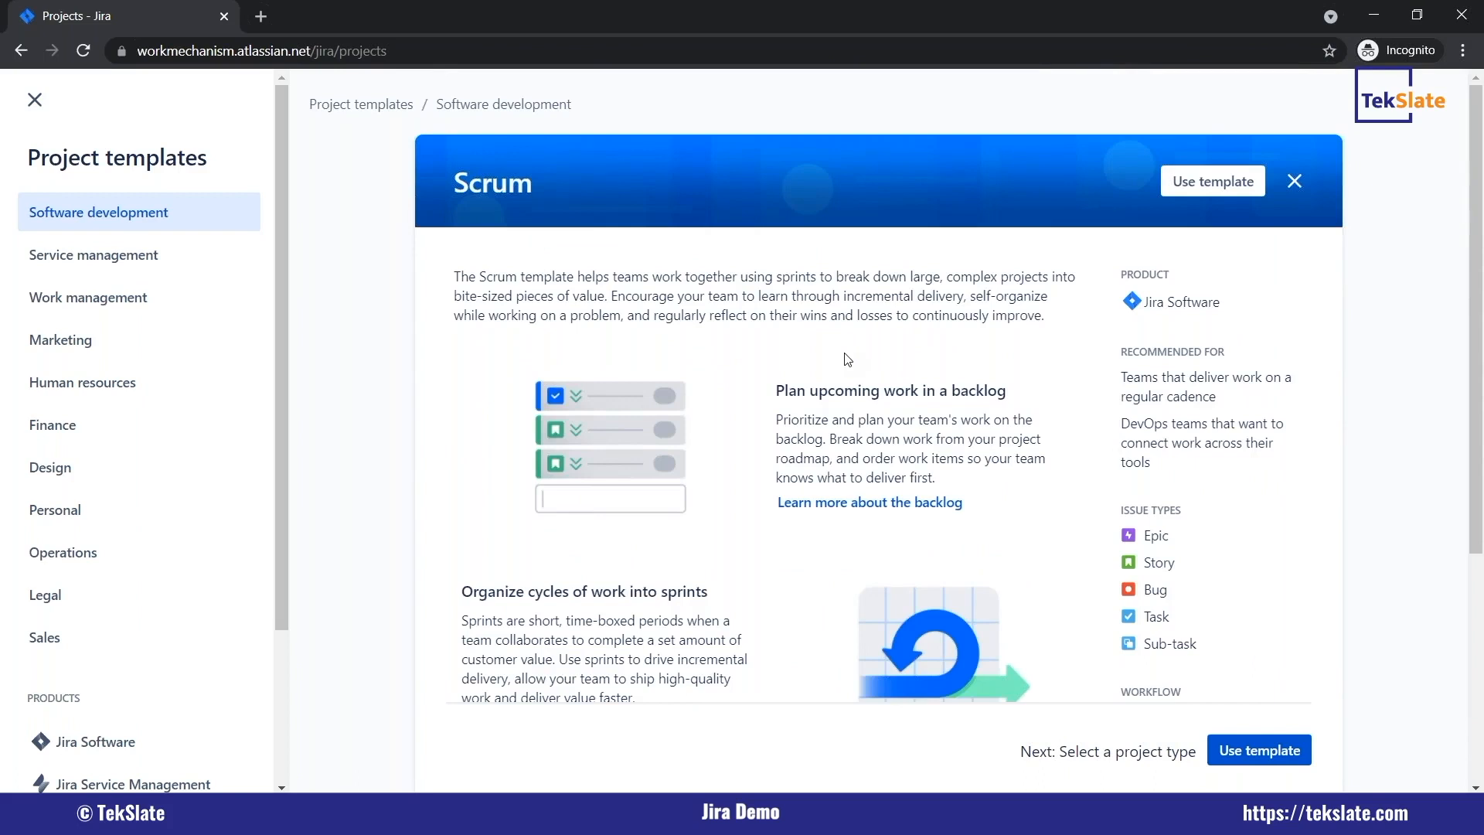
pyautogui.scroll(-5, 848, 360)
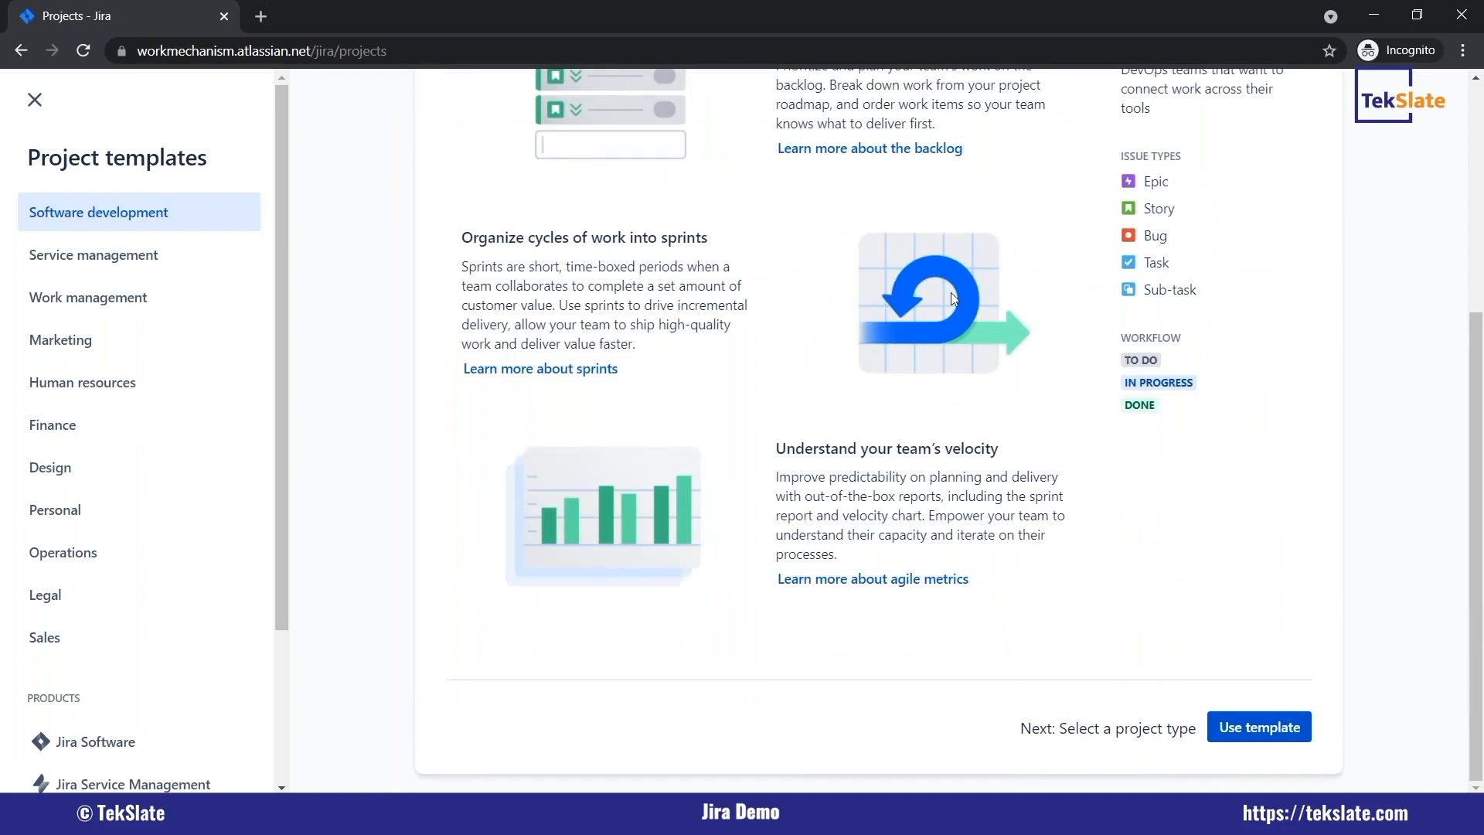
pyautogui.scroll(5, 972, 305)
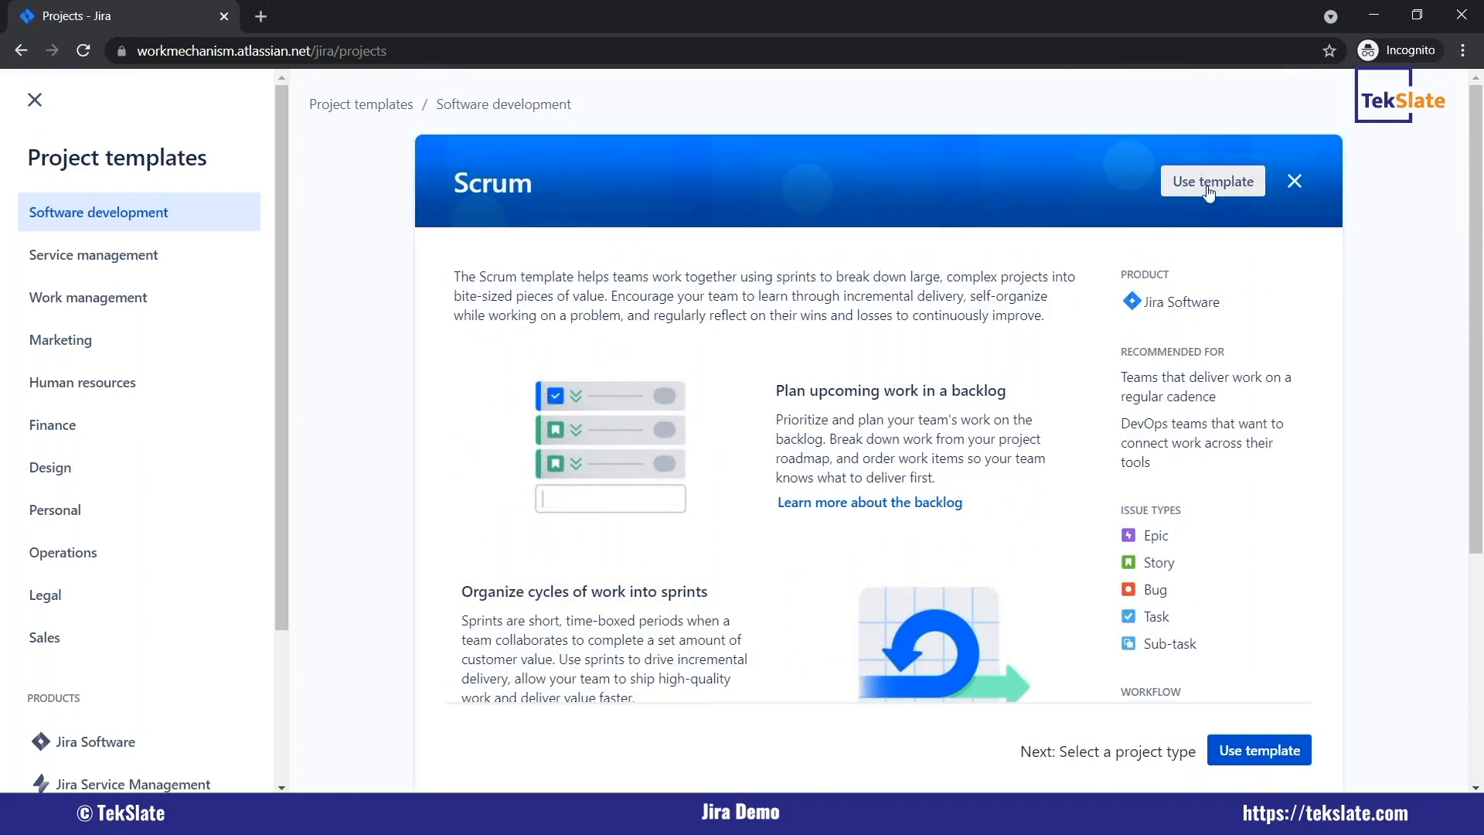
pyautogui.click(1181, 191)
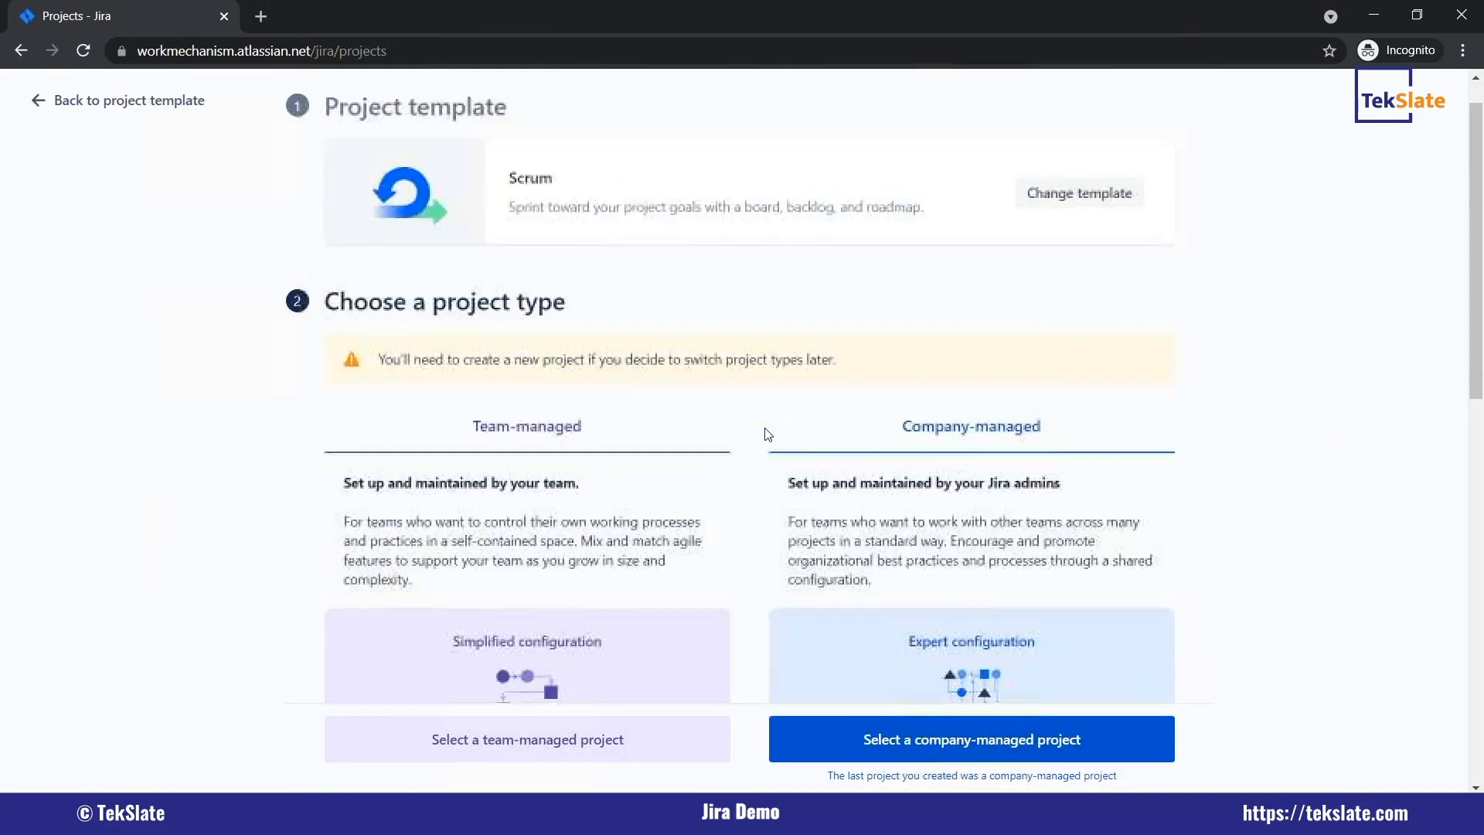
# Compare the configuration and features of the team-managed and company-managed project types.
pyautogui.scroll(-4, 768, 435)
pyautogui.scroll(-1, 764, 428)
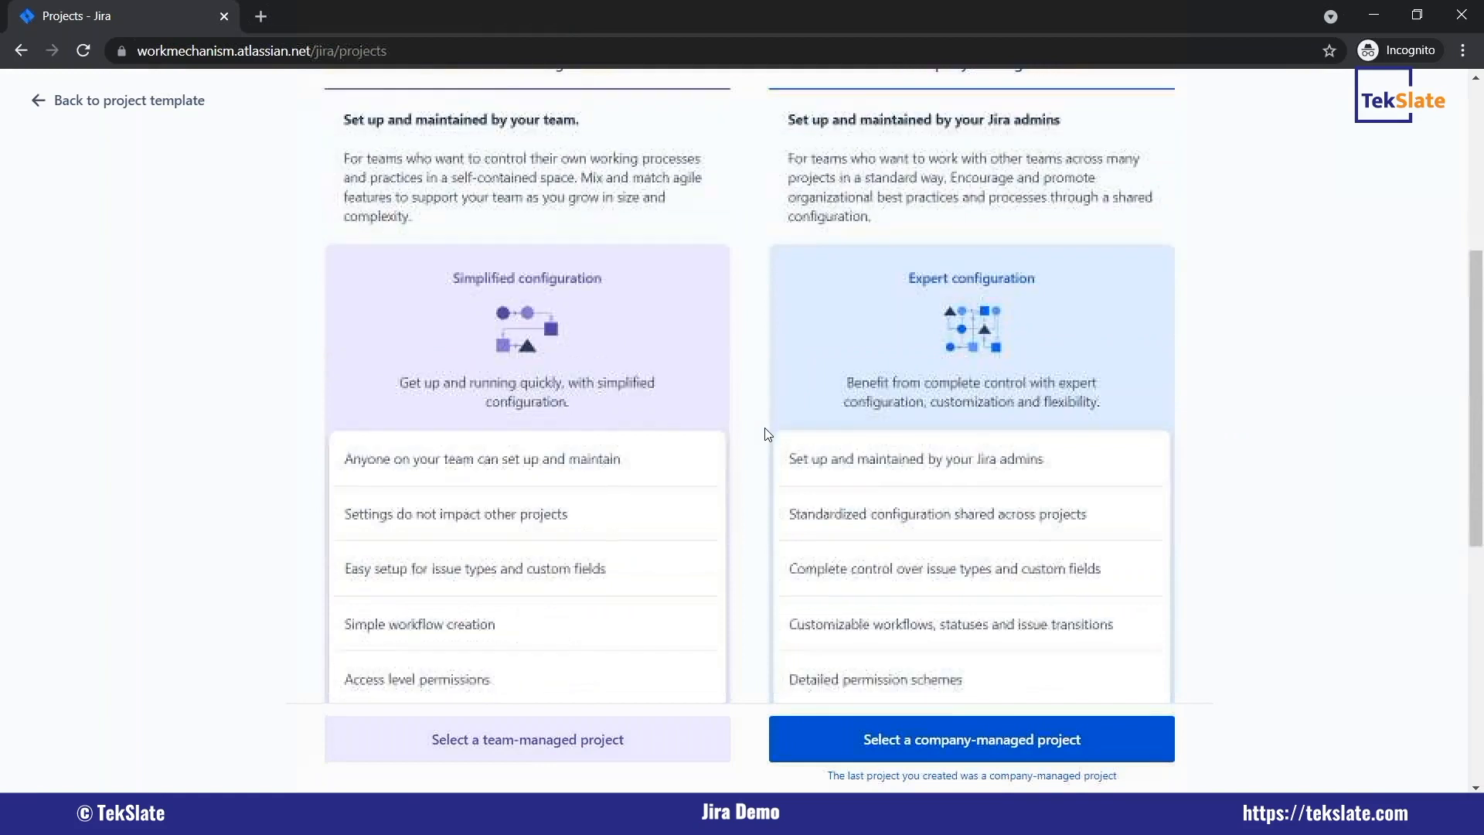
pyautogui.scroll(2, 764, 428)
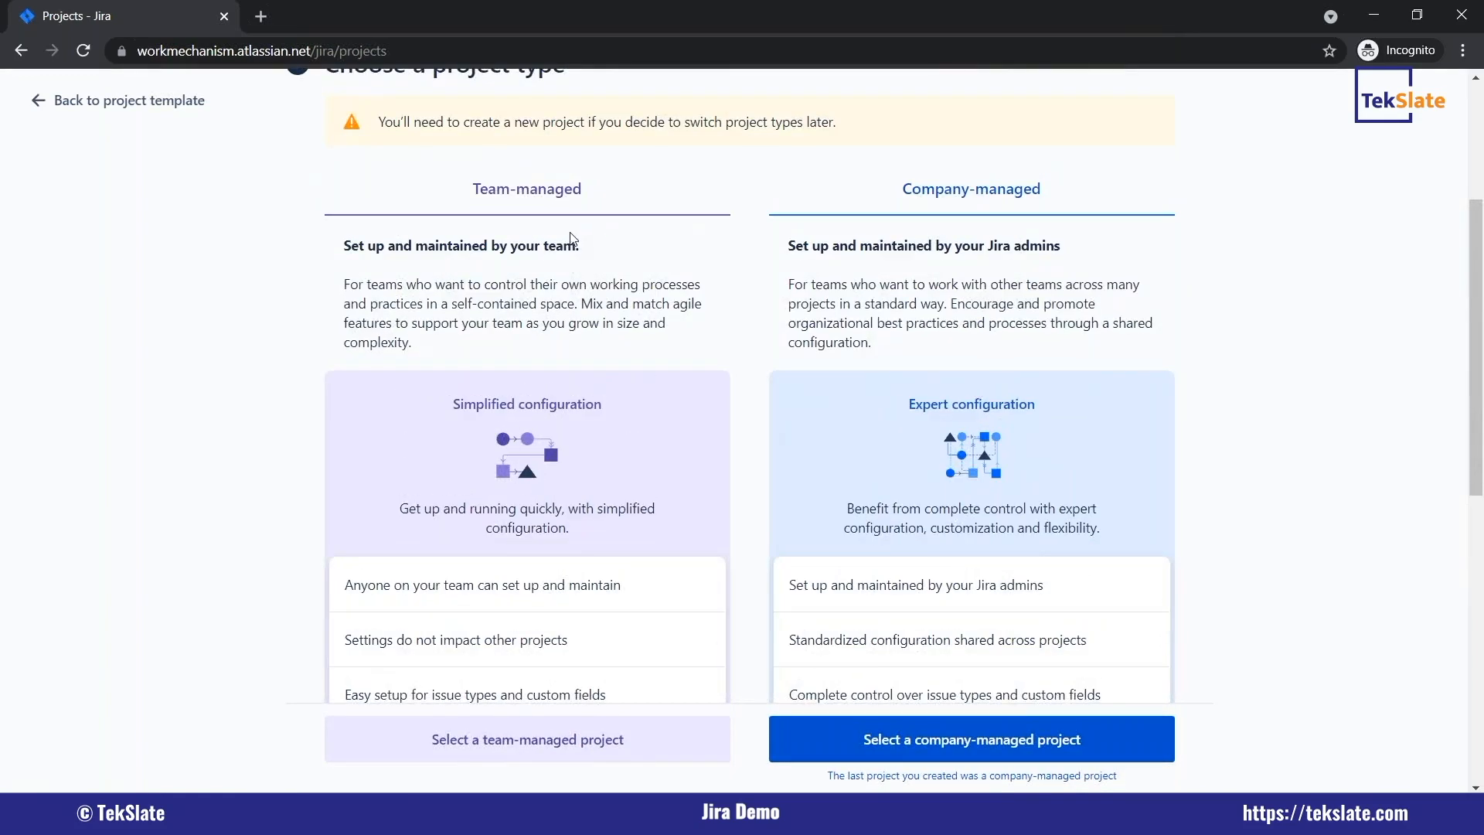
pyautogui.scroll(-3, 830, 475)
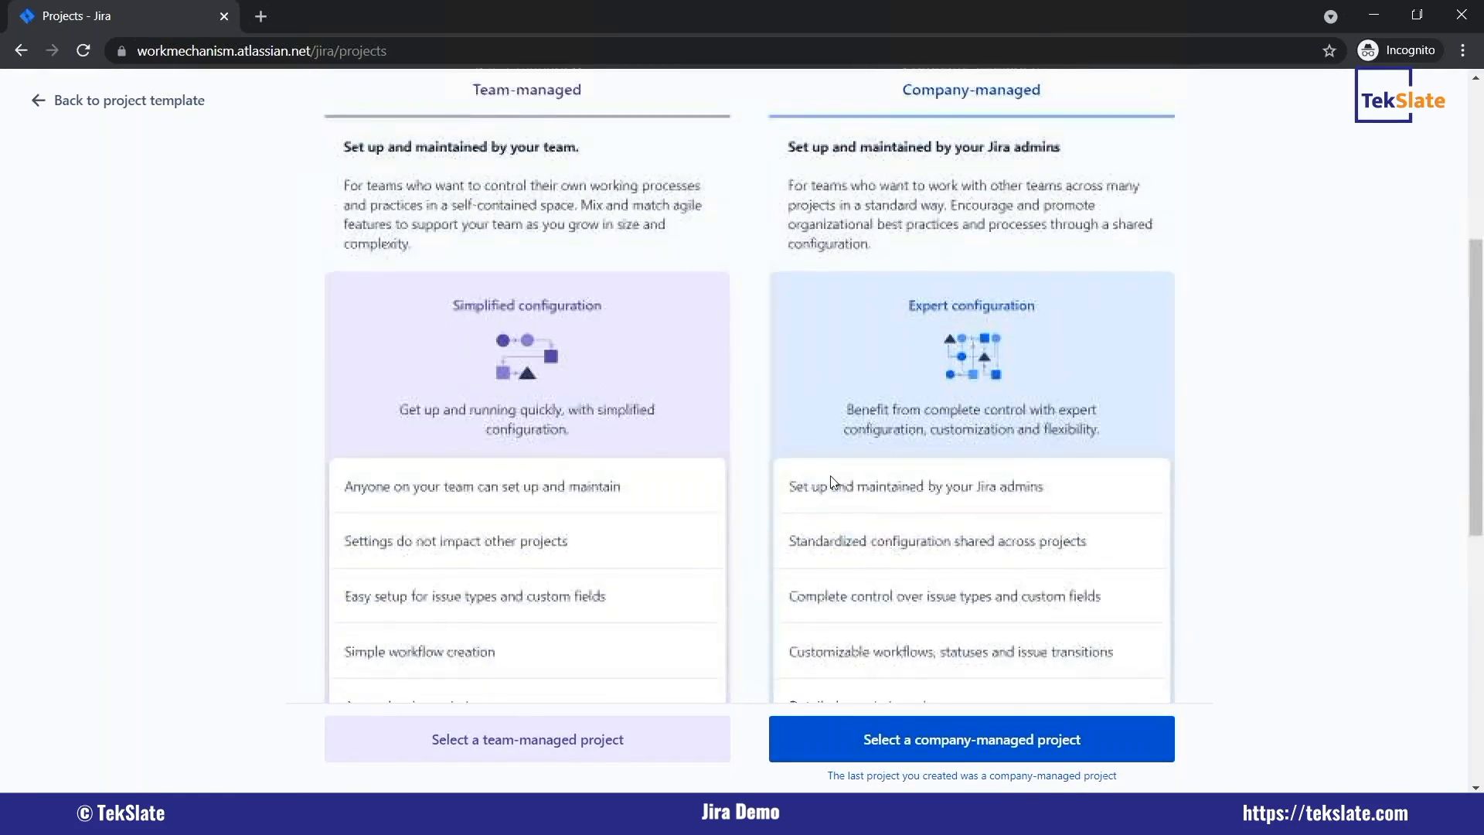
pyautogui.scroll(-2, 619, 497)
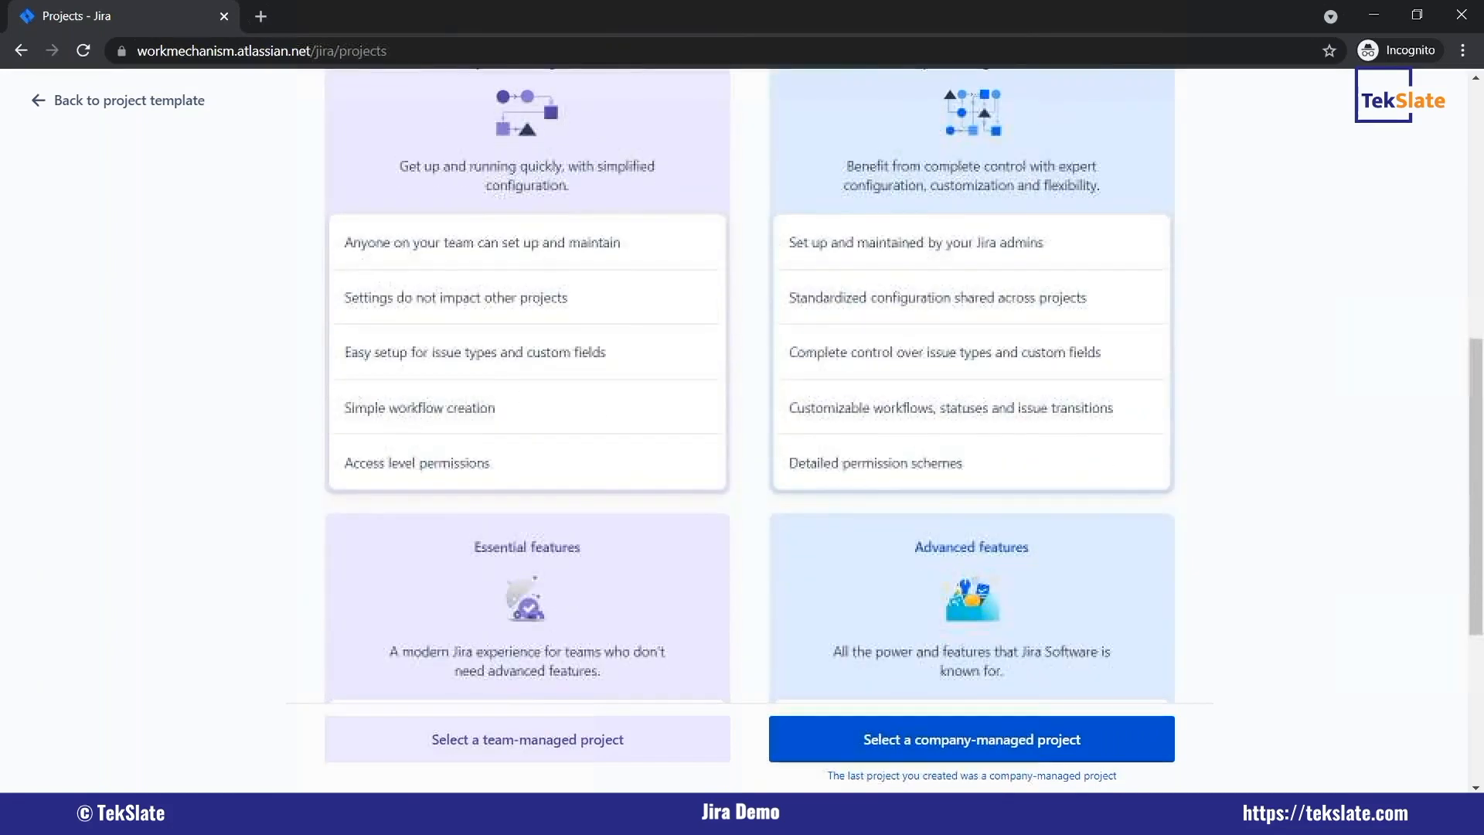
pyautogui.scroll(3, 619, 498)
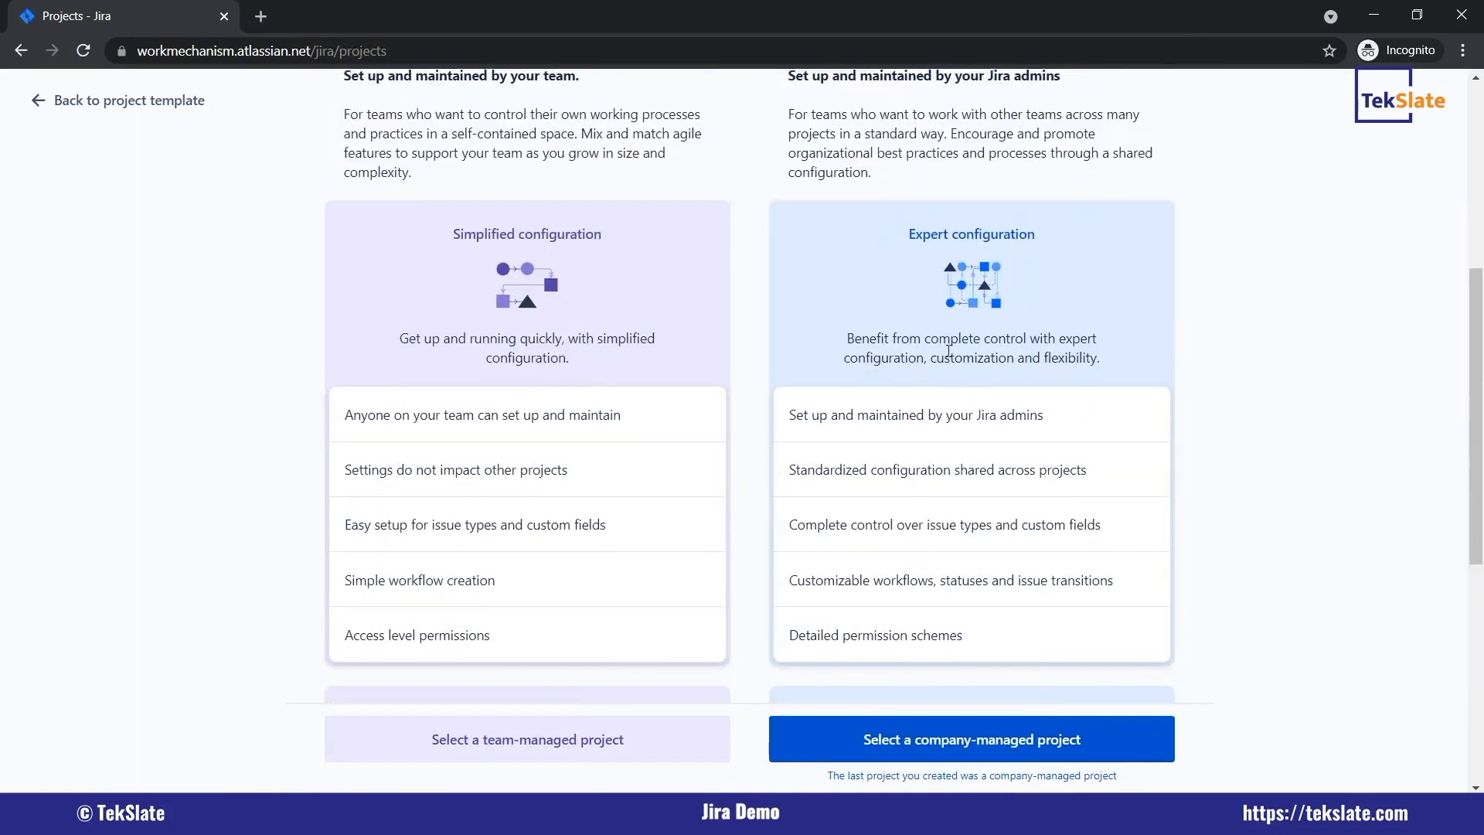
pyautogui.scroll(2, 955, 460)
pyautogui.scroll(-5, 955, 460)
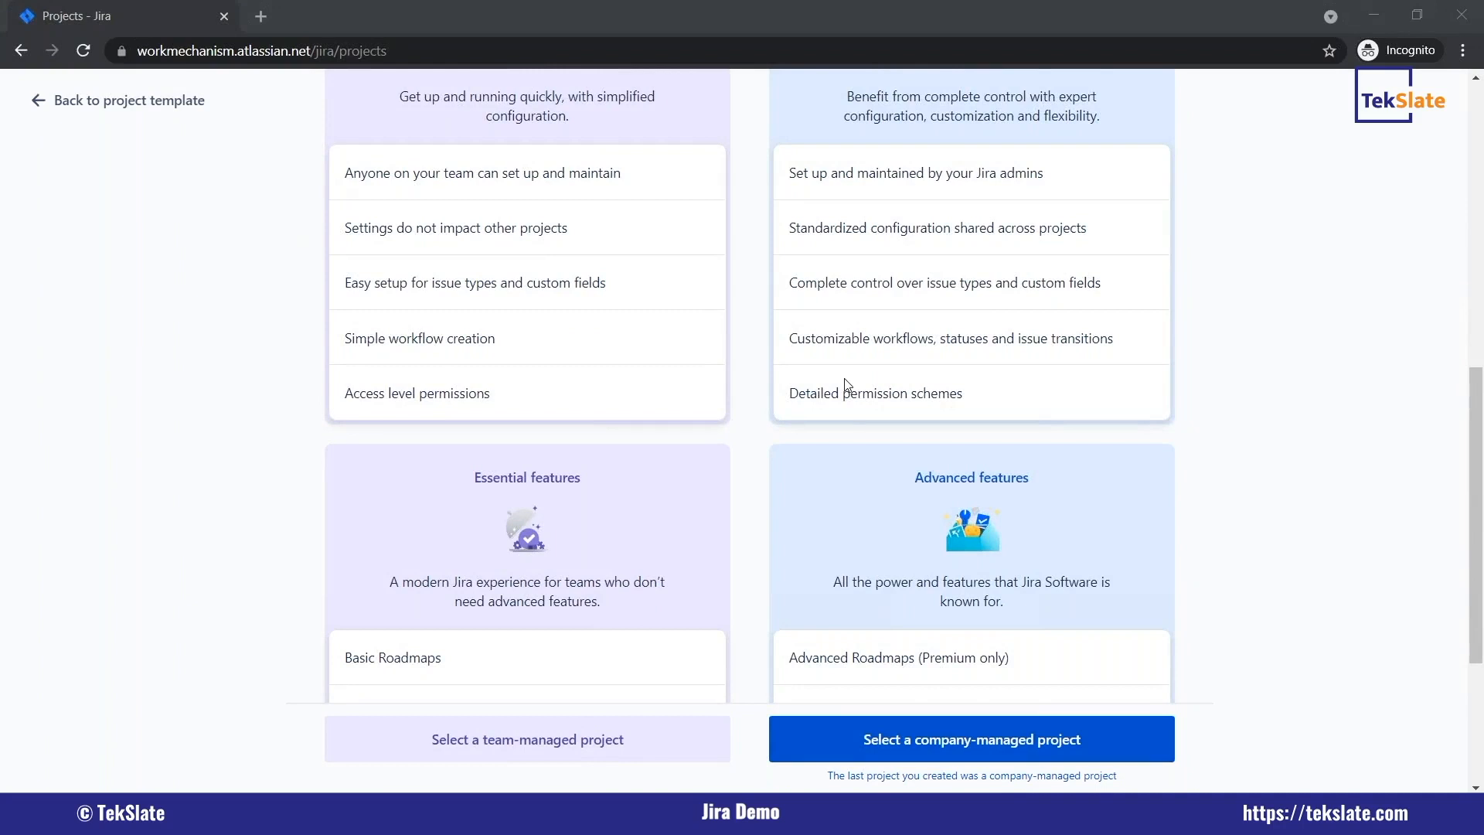
pyautogui.scroll(-1, 846, 384)
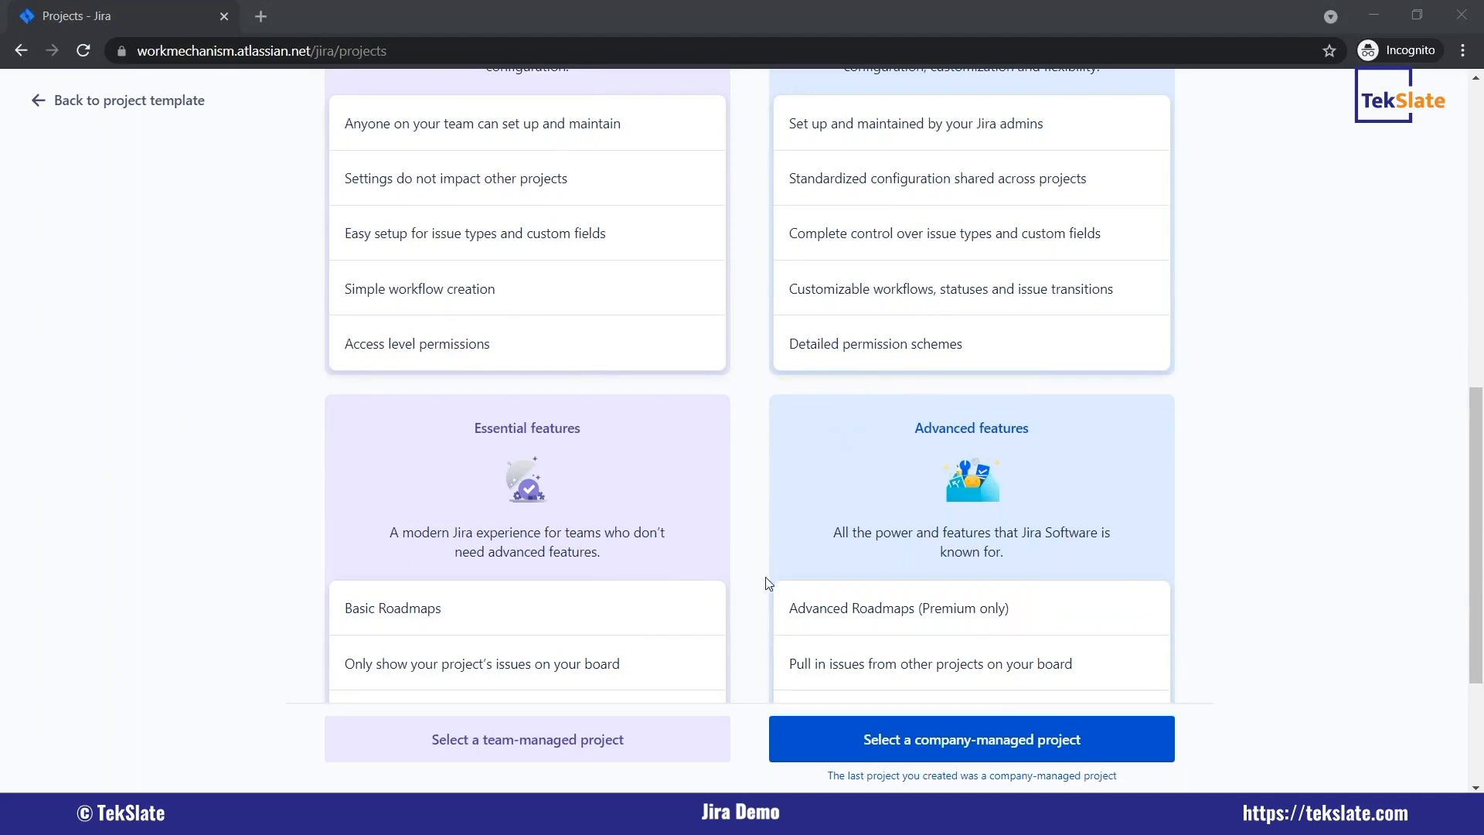
pyautogui.scroll(-2, 768, 583)
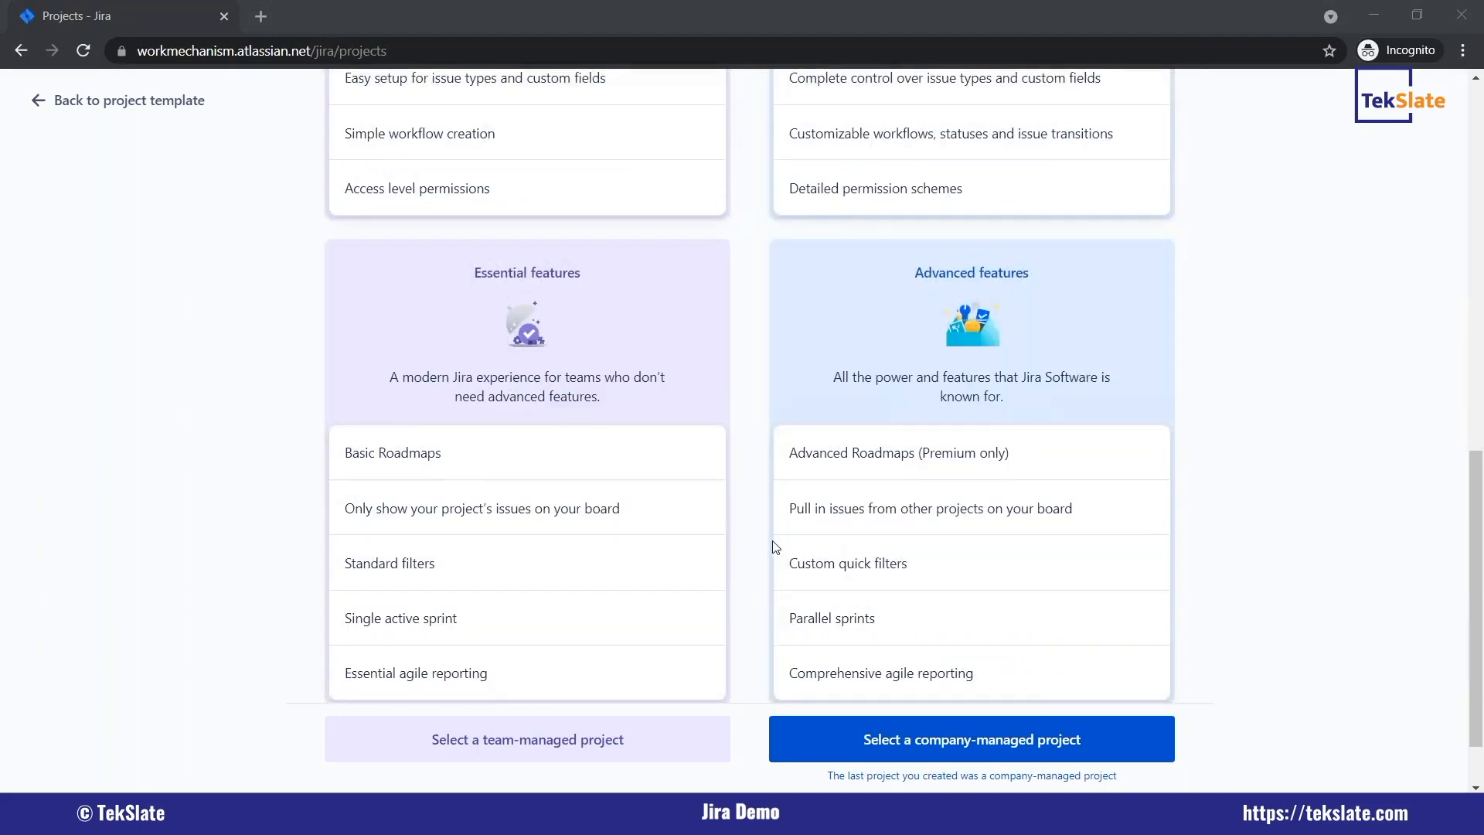
pyautogui.scroll(-1, 774, 547)
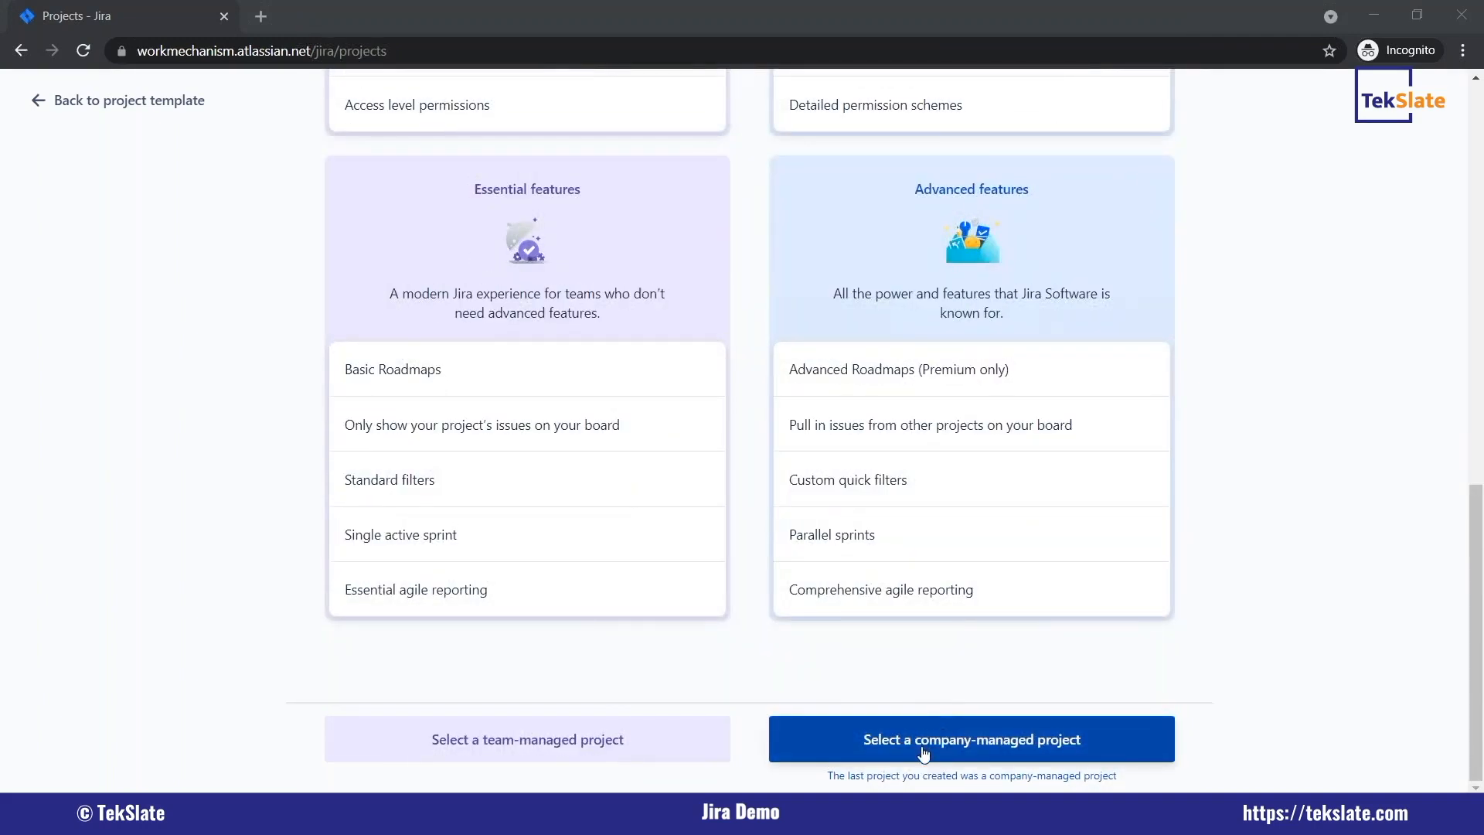
# Review the two project types once more and choose the company-managed type for the Scrum project.
pyautogui.scroll(10, 734, 547)
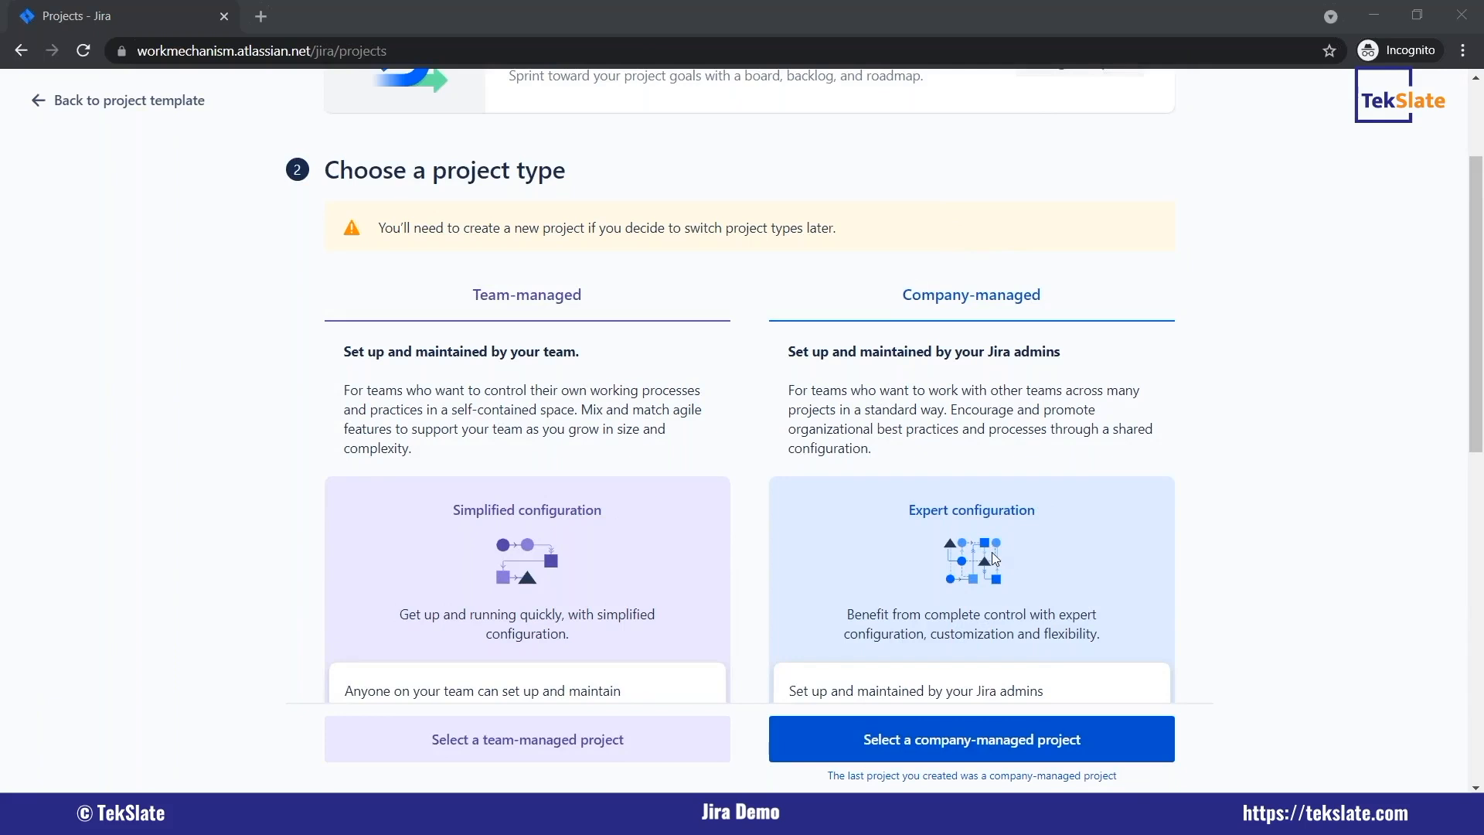
pyautogui.scroll(-10, 995, 558)
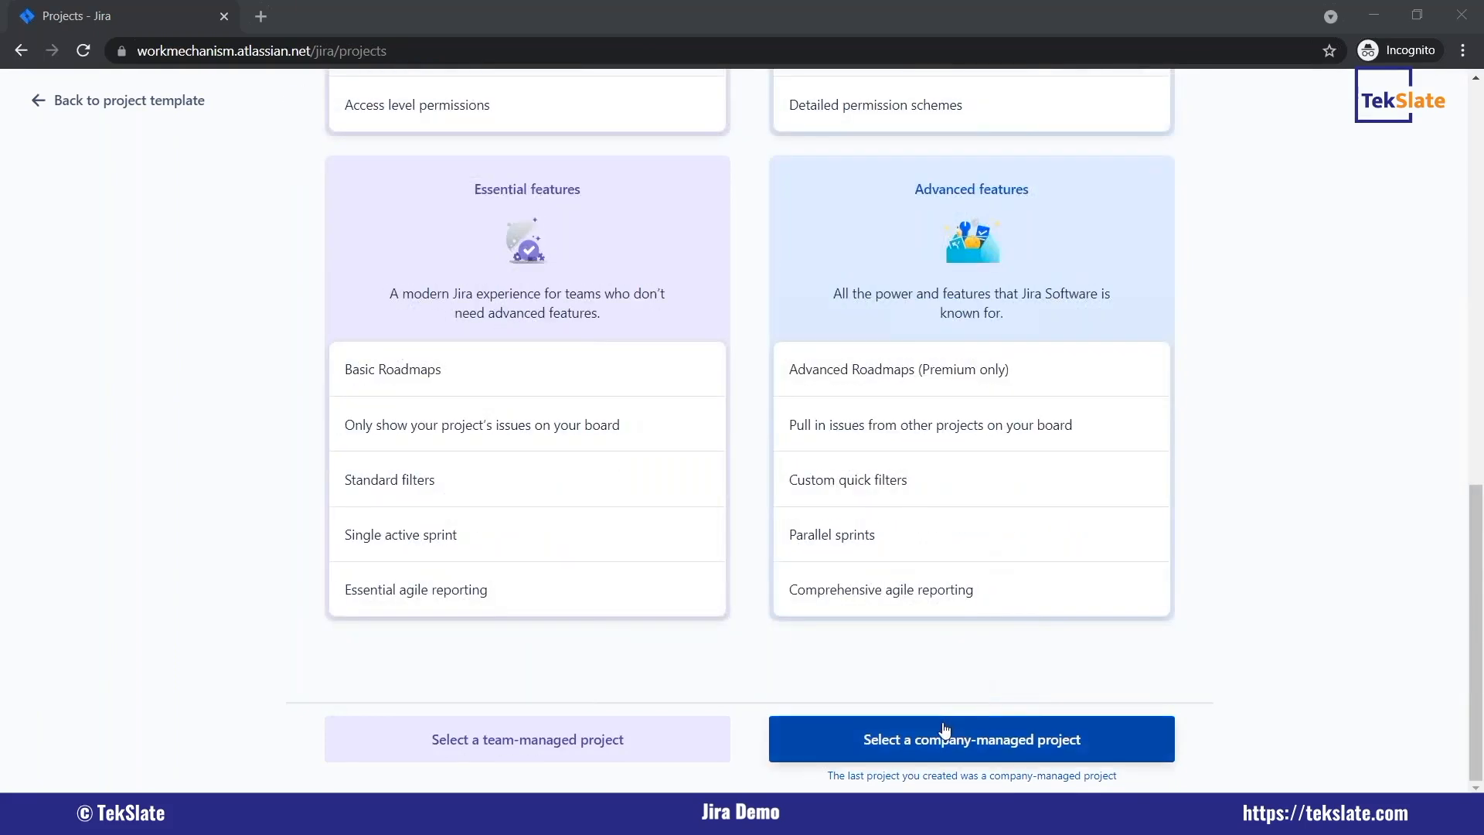
pyautogui.click(944, 730)
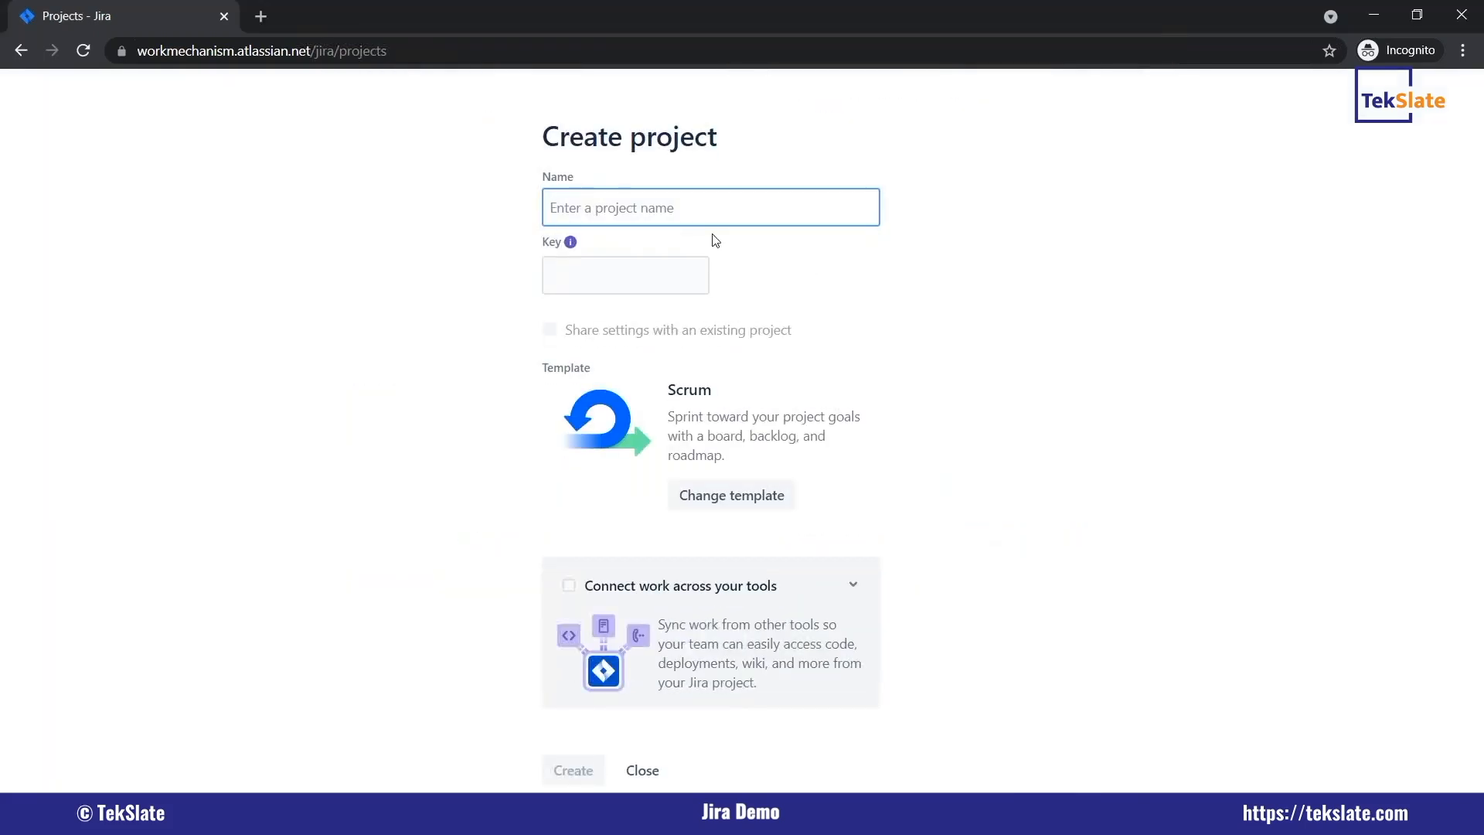
# Name the new project Demo Project, with both words capitalised.
pyautogui.write('Demo')
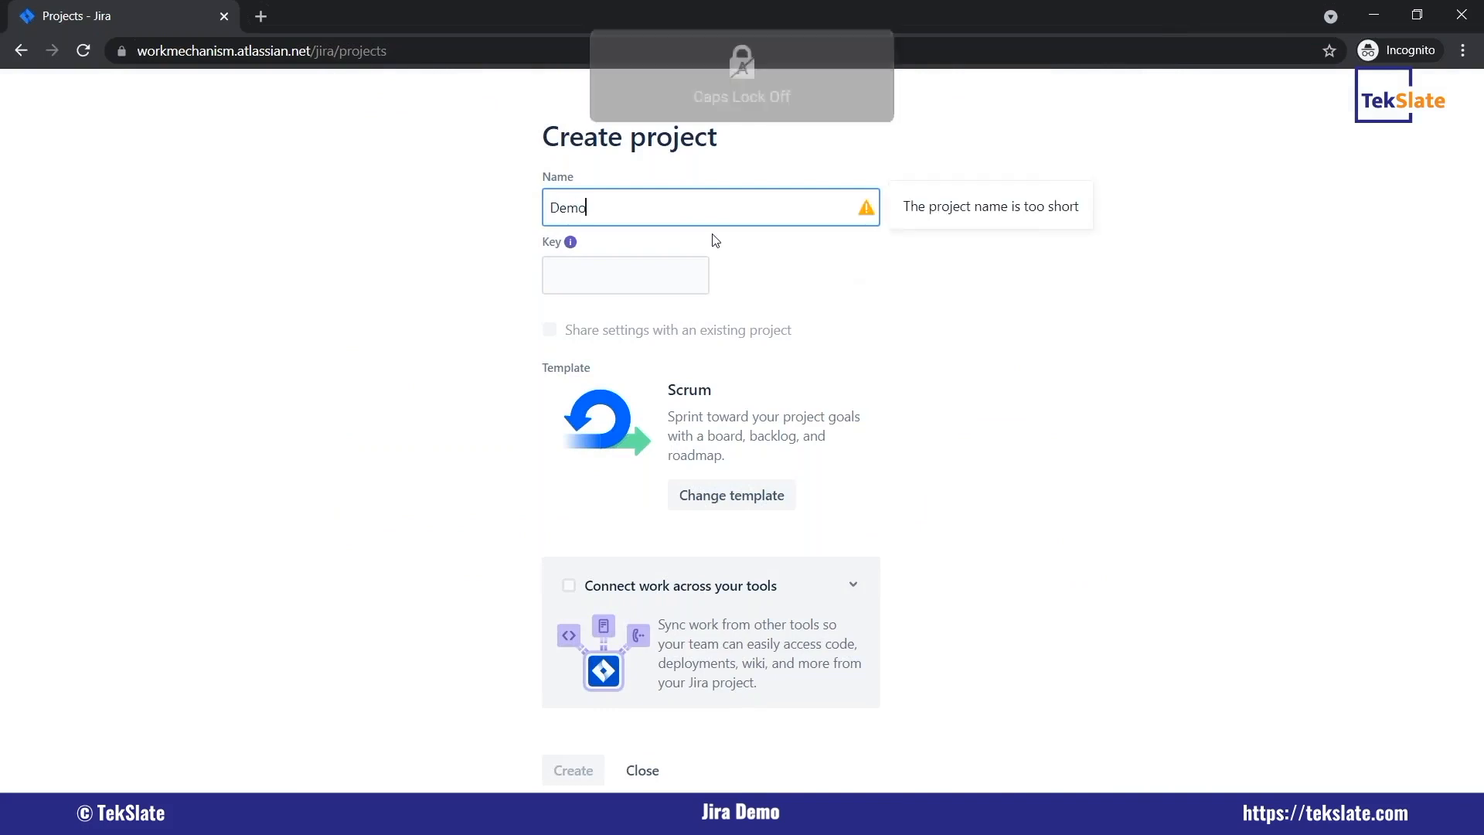
pyautogui.write(' project')
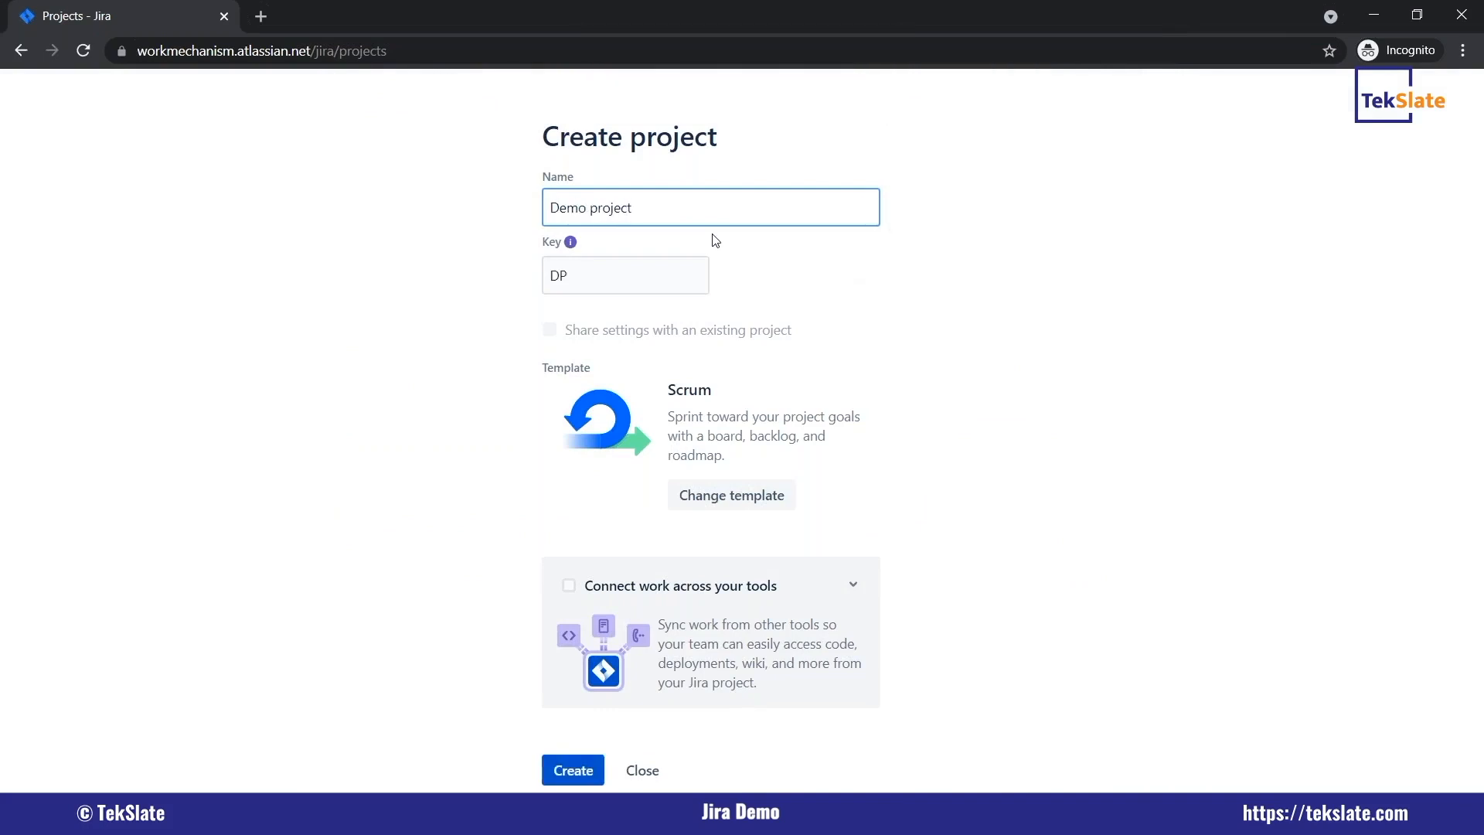
pyautogui.click(595, 208)
pyautogui.press('BackSpace')
pyautogui.press('capslock')
pyautogui.write('P')
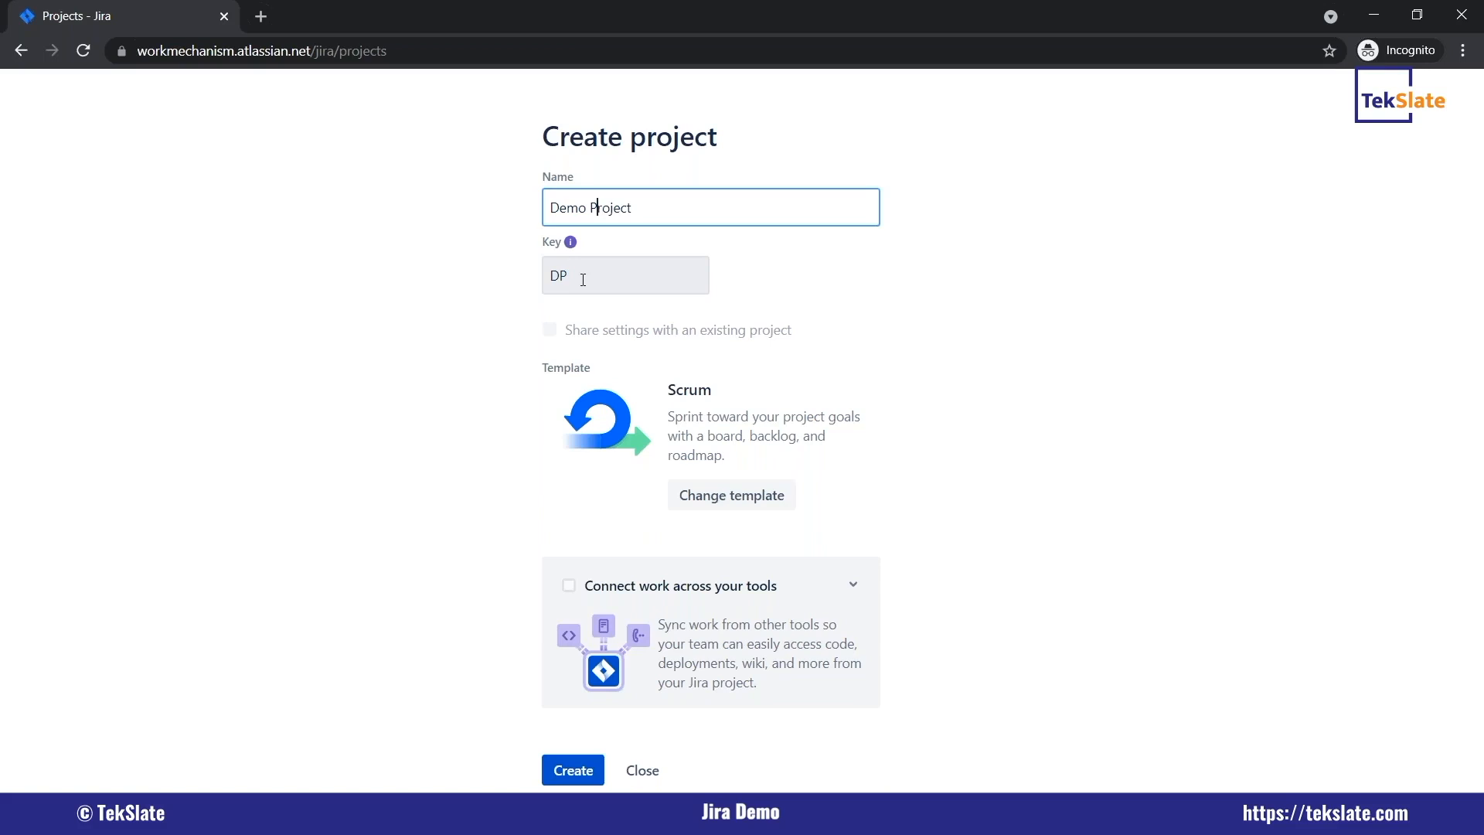
# Set the project key to DH and create the project.
pyautogui.click(594, 275)
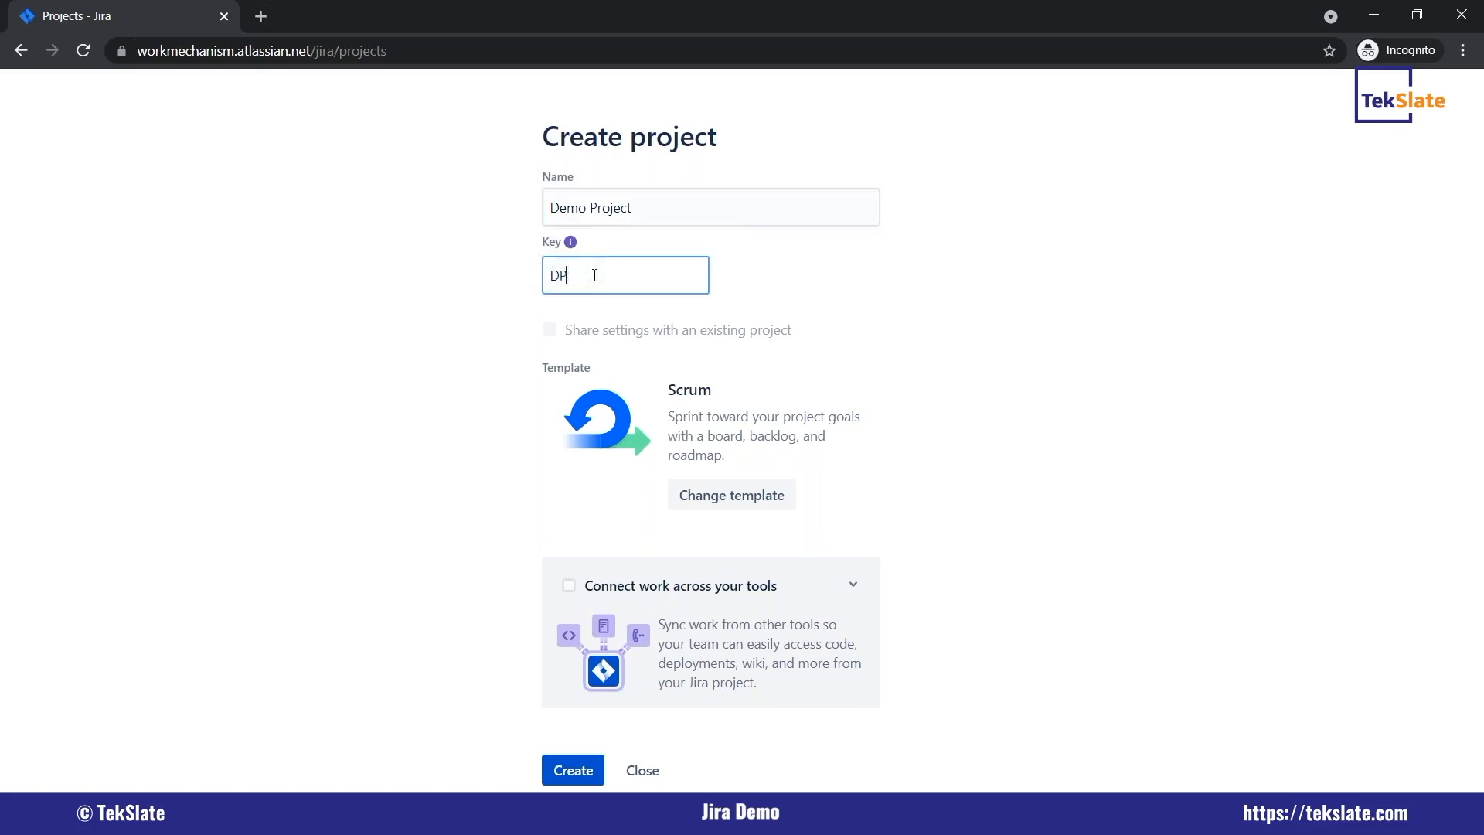
pyautogui.write('D')
pyautogui.press('capslock')
pyautogui.write('H')
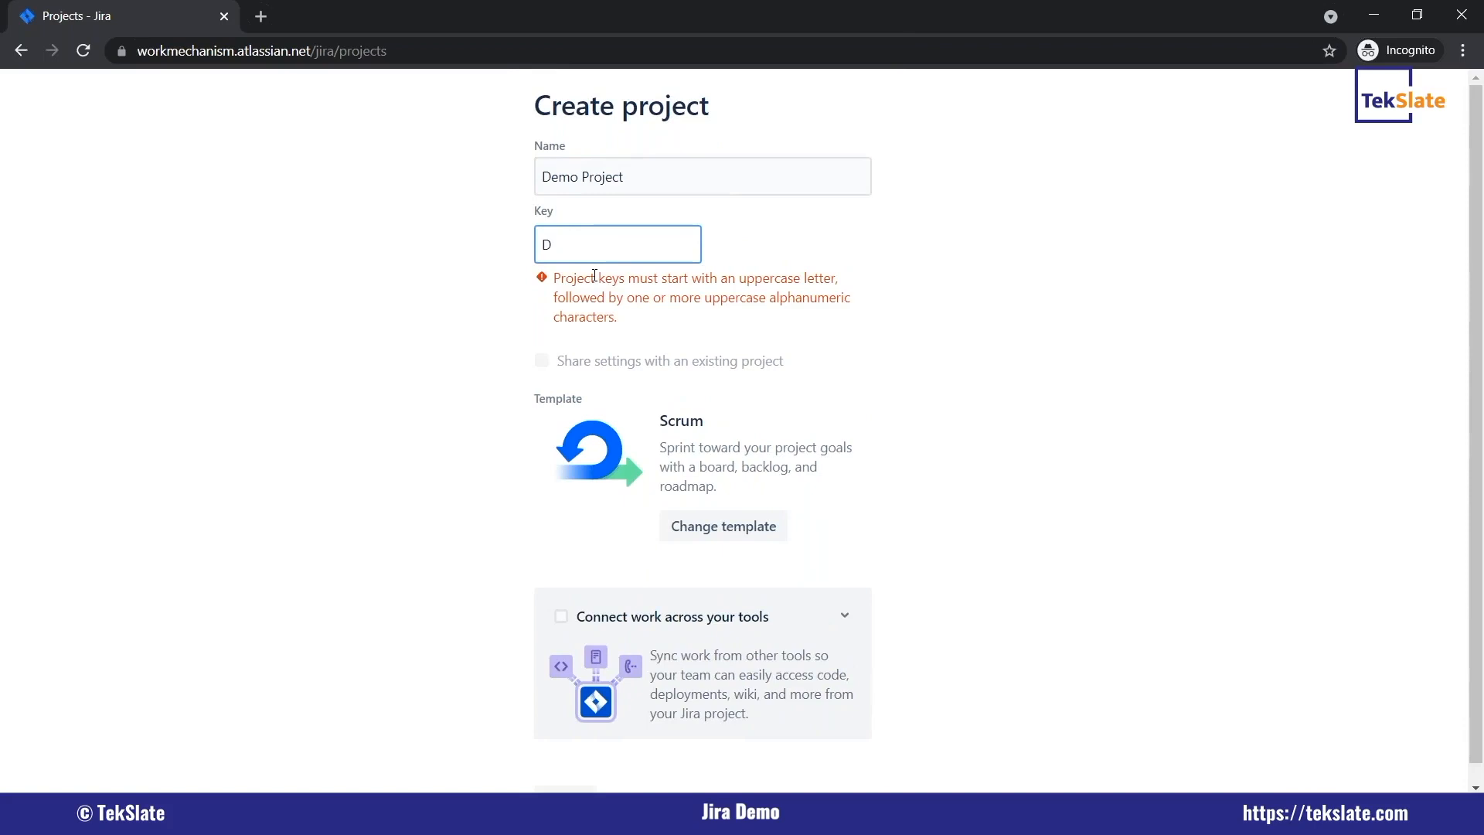
pyautogui.press('capslock')
pyautogui.write('H')
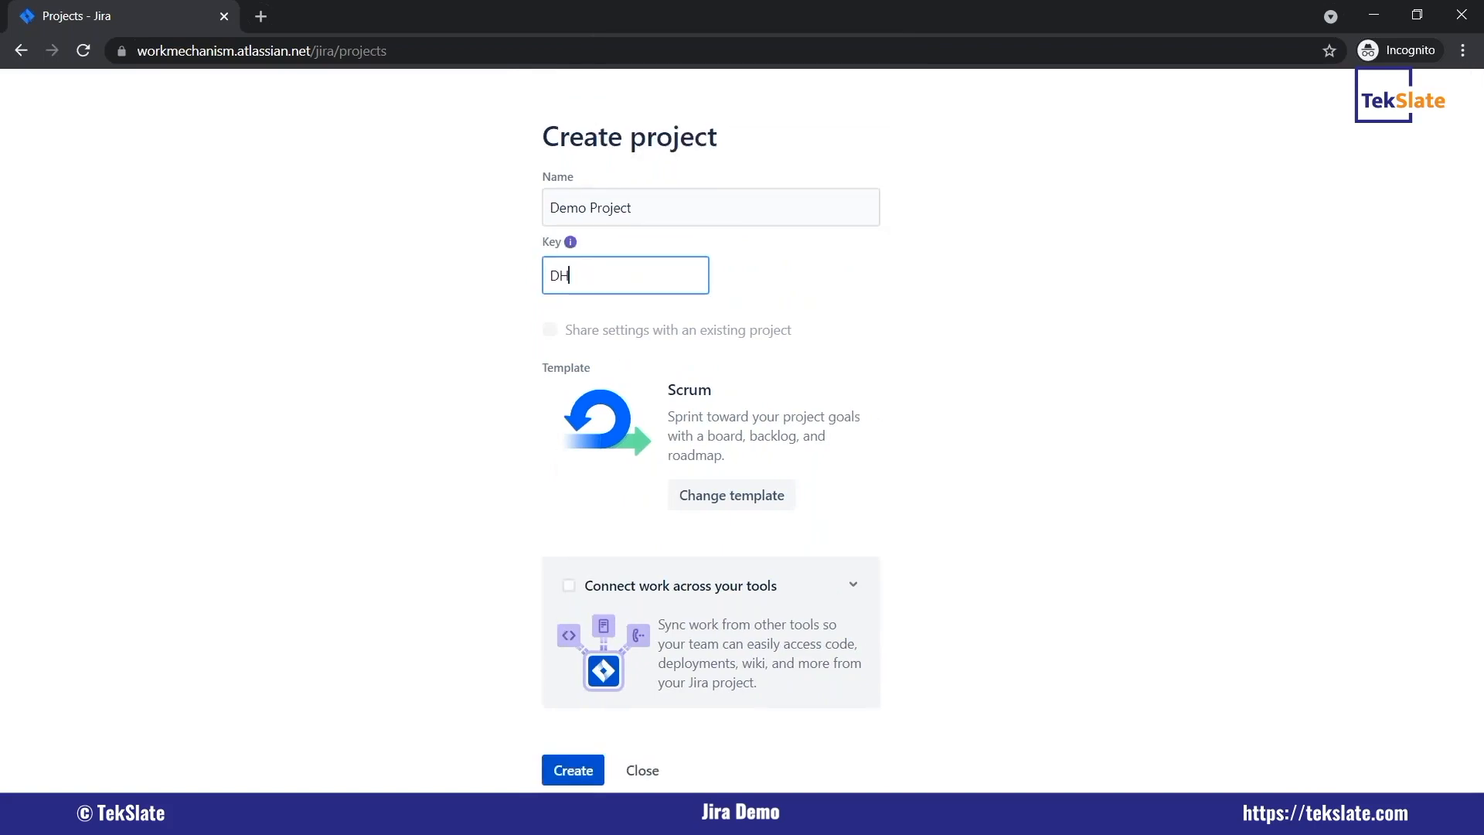
pyautogui.press('capslock')
pyautogui.click(576, 770)
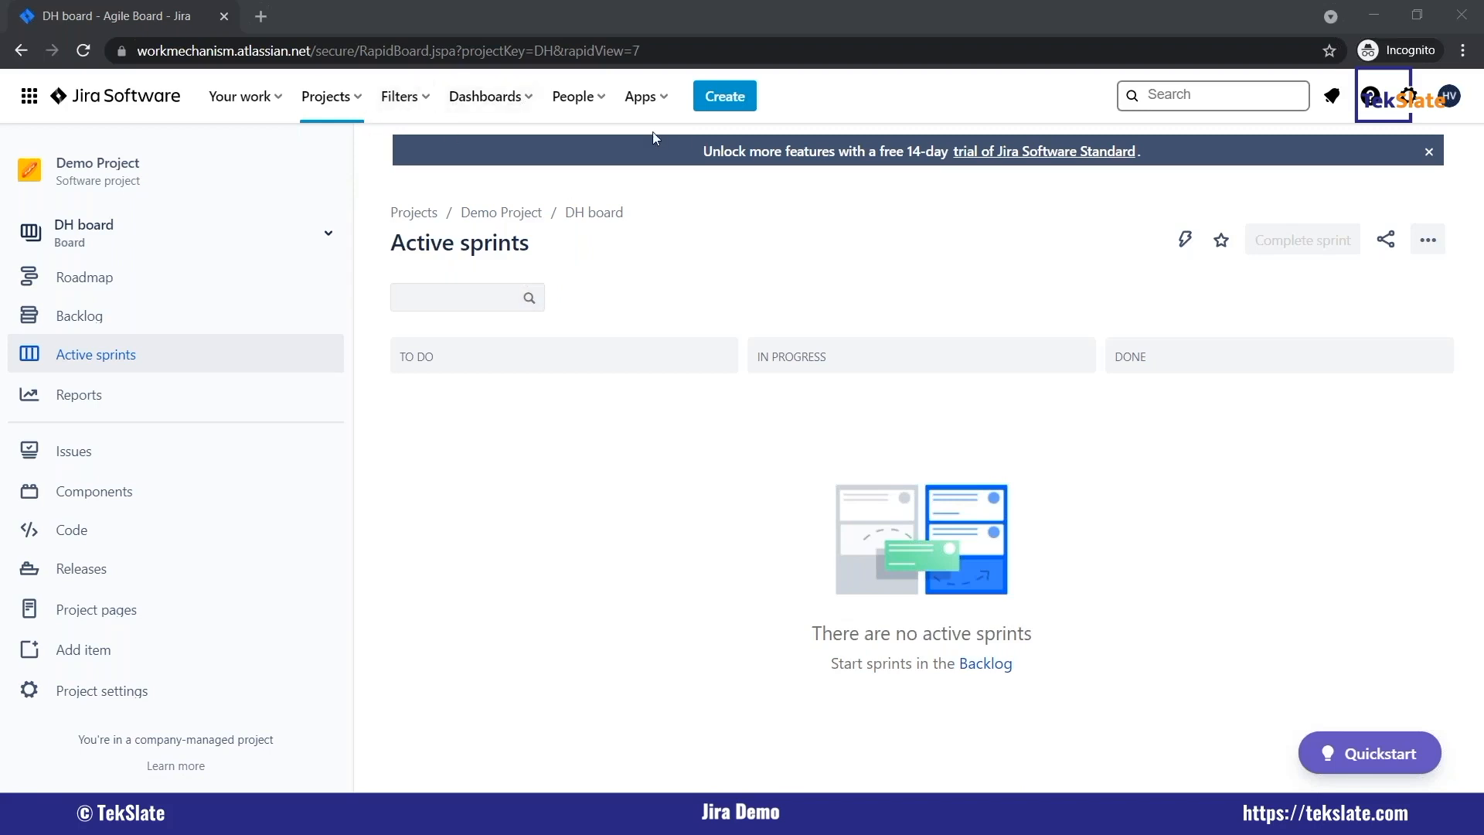
# Create a task in Demo Project with the summary "test issue 1" and dismiss the notification.
pyautogui.click(721, 108)
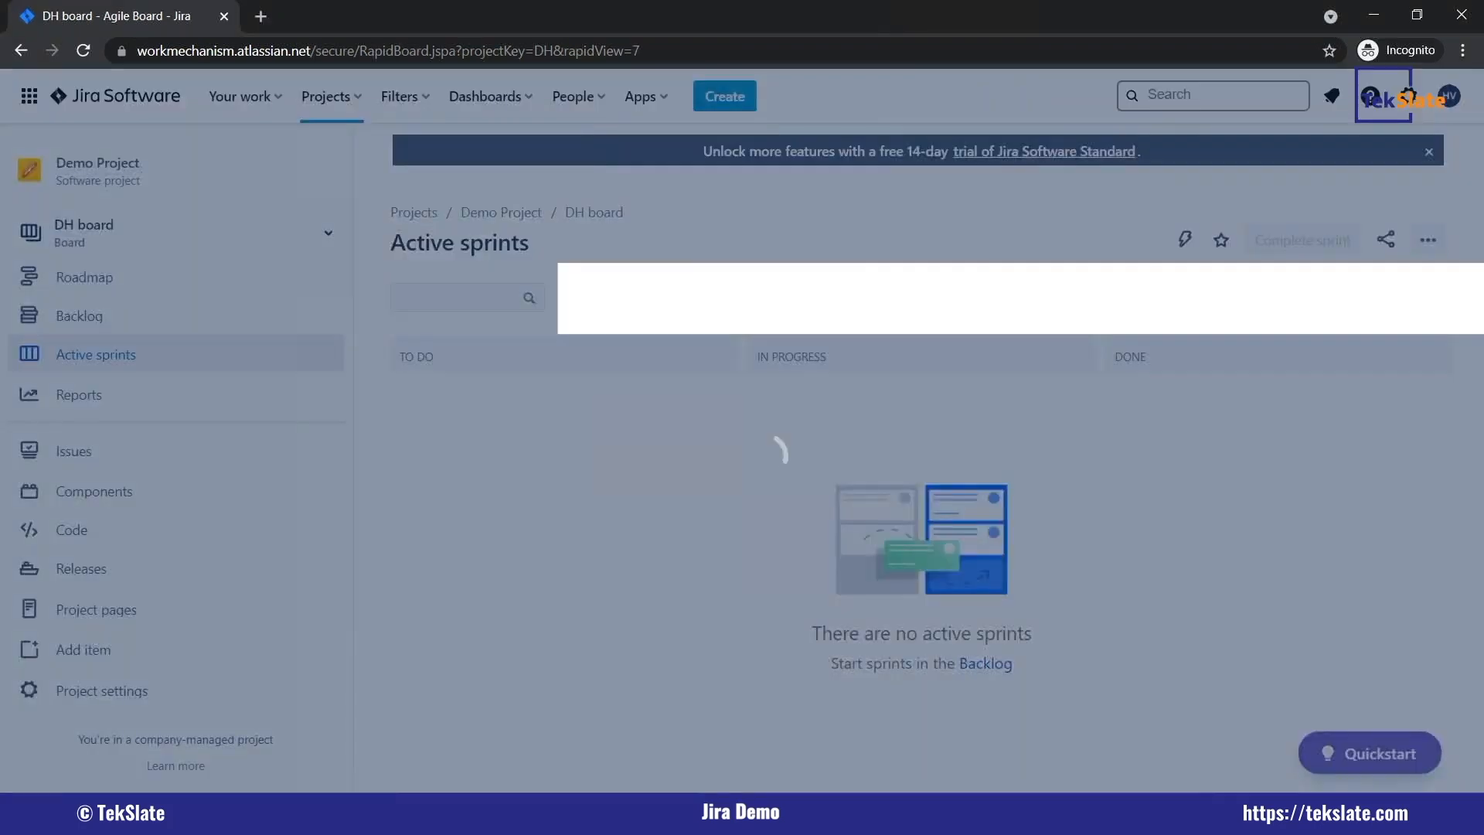
pyautogui.write('test issue 1')
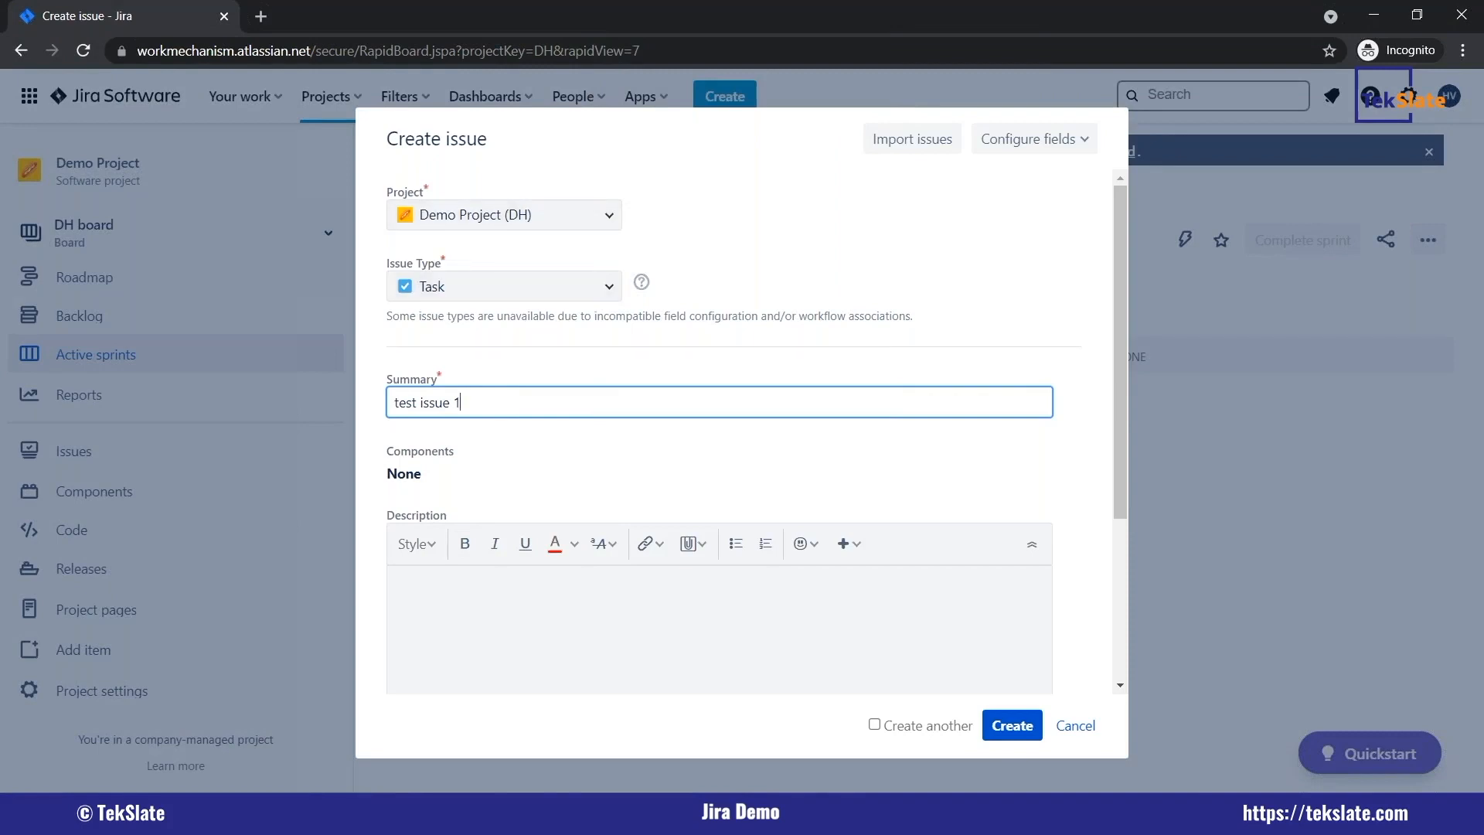
pyautogui.scroll(-3, 415, 296)
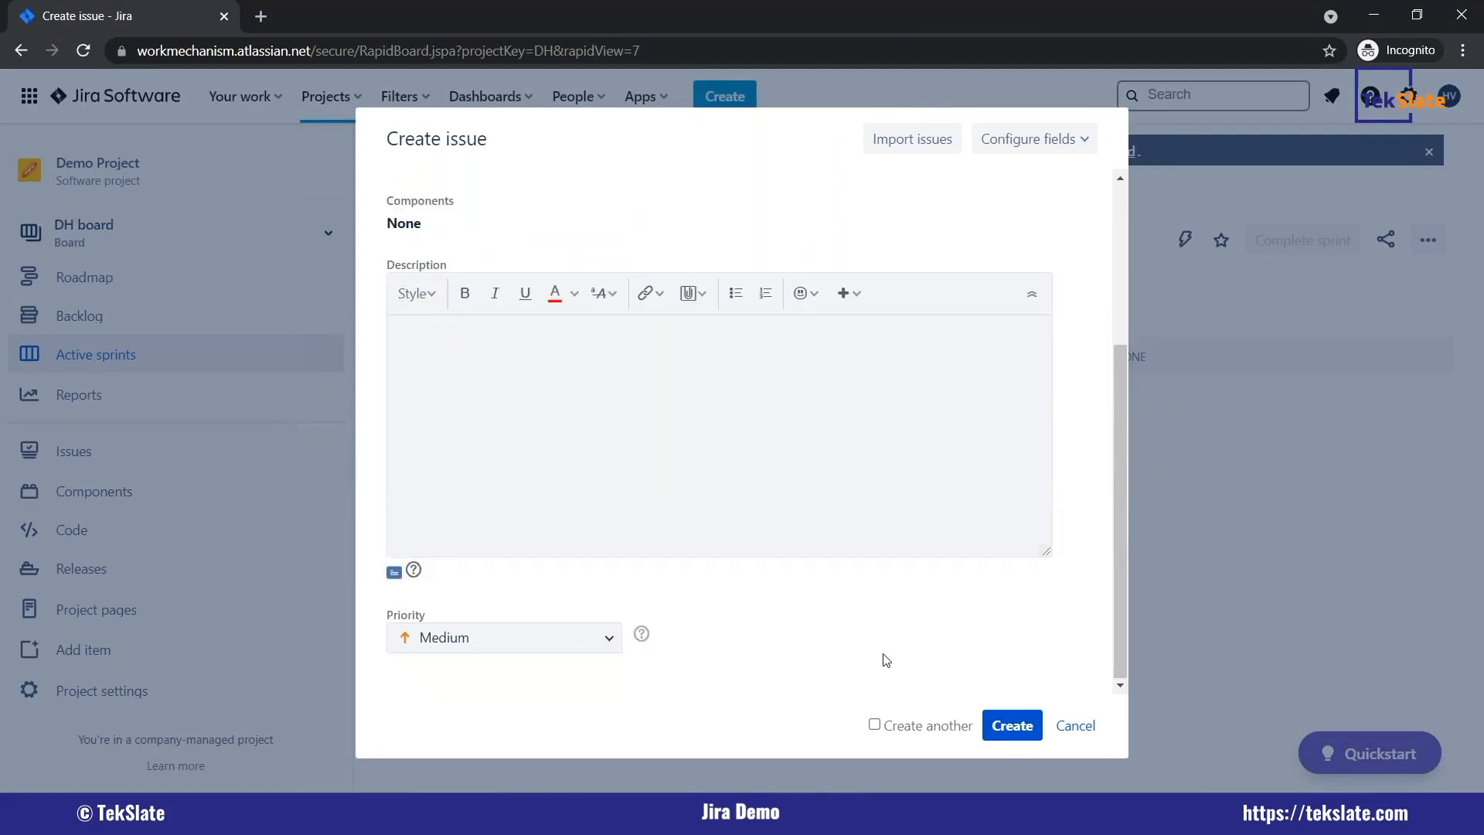
pyautogui.click(997, 725)
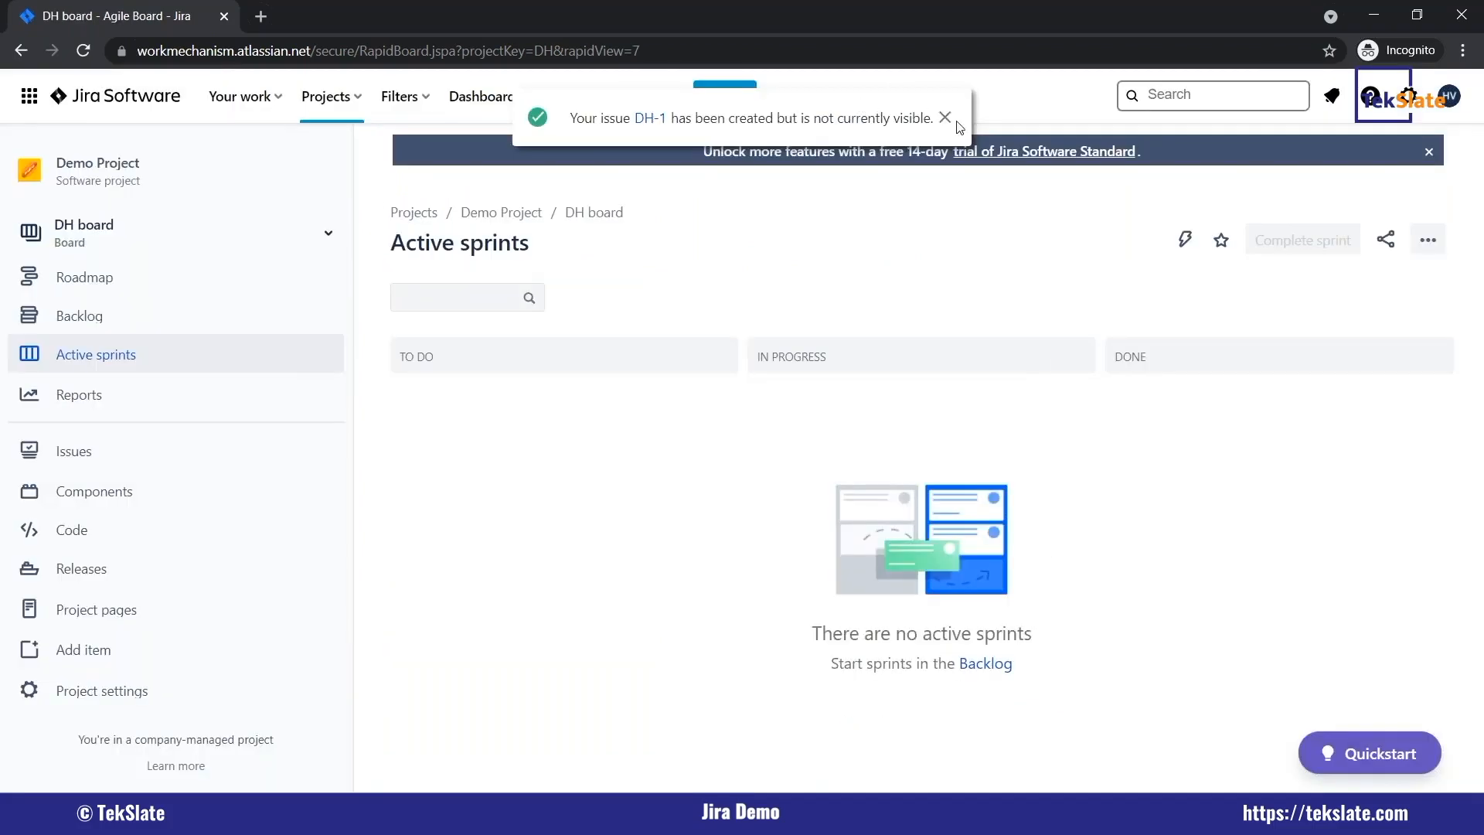
pyautogui.click(944, 118)
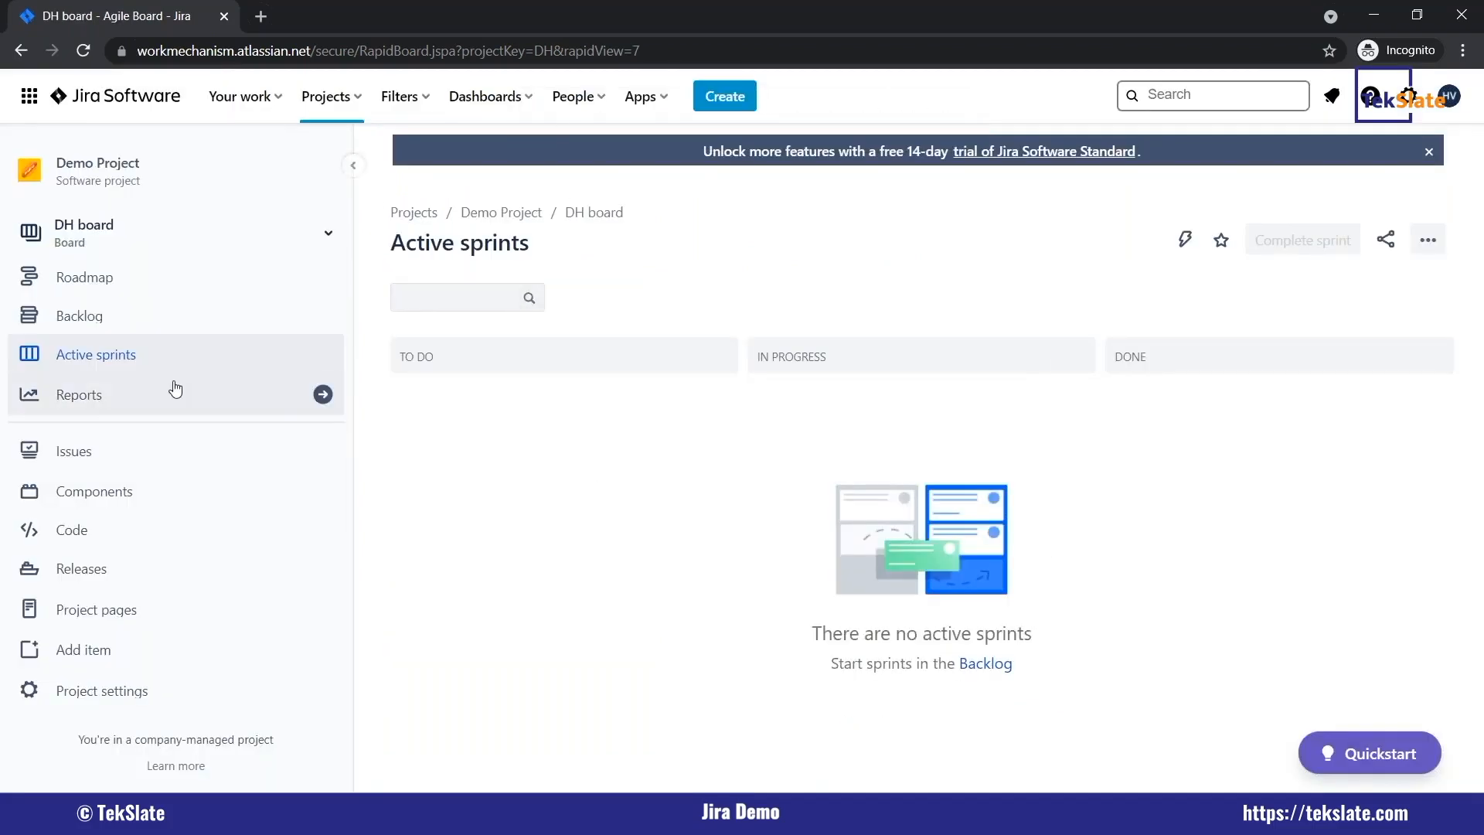
# Add a story named "Test issue 2" in the DH board's backlog and check the other issue types offered there.
pyautogui.click(98, 318)
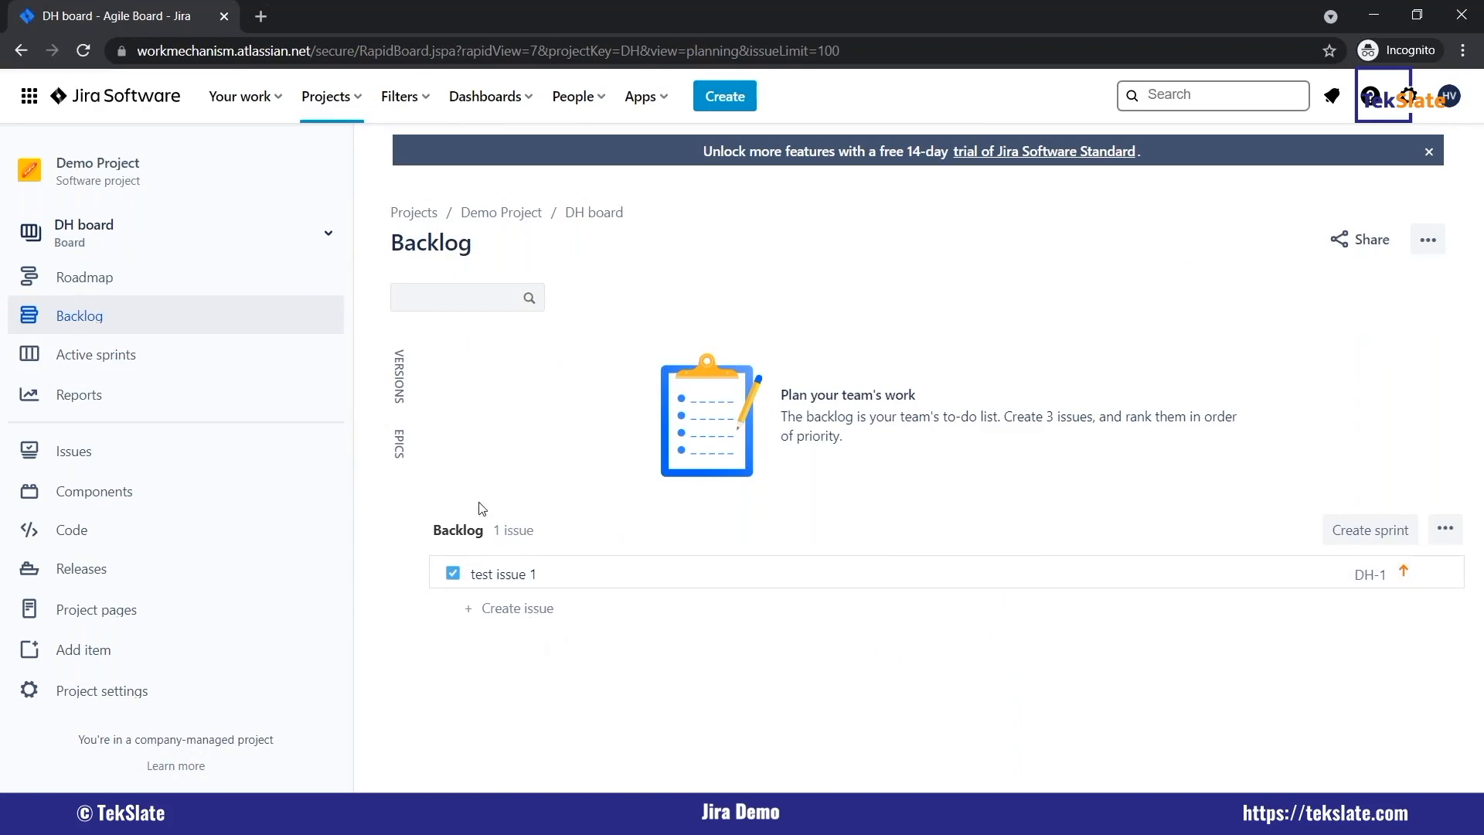
pyautogui.click(96, 317)
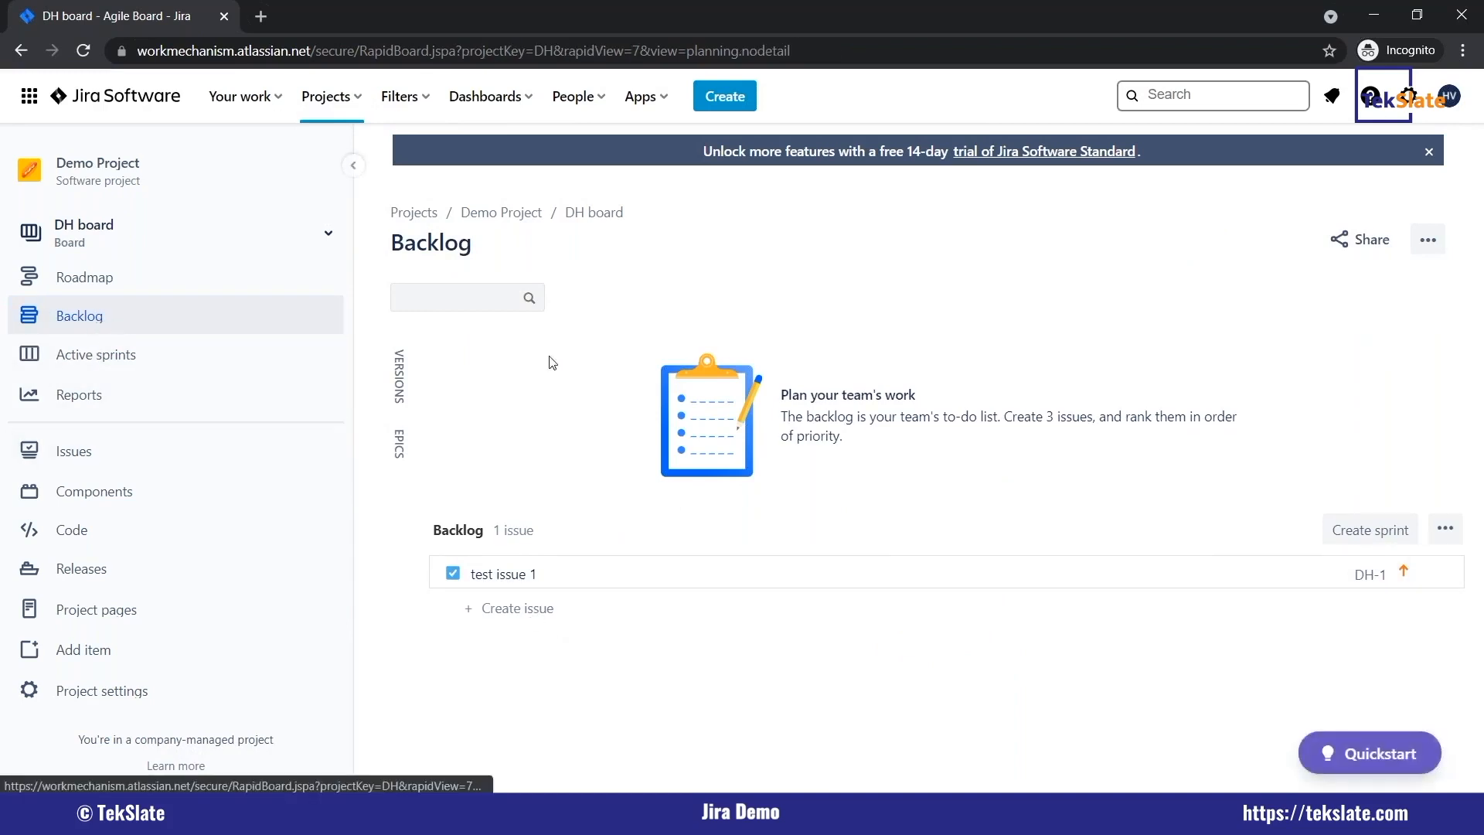
pyautogui.click(515, 611)
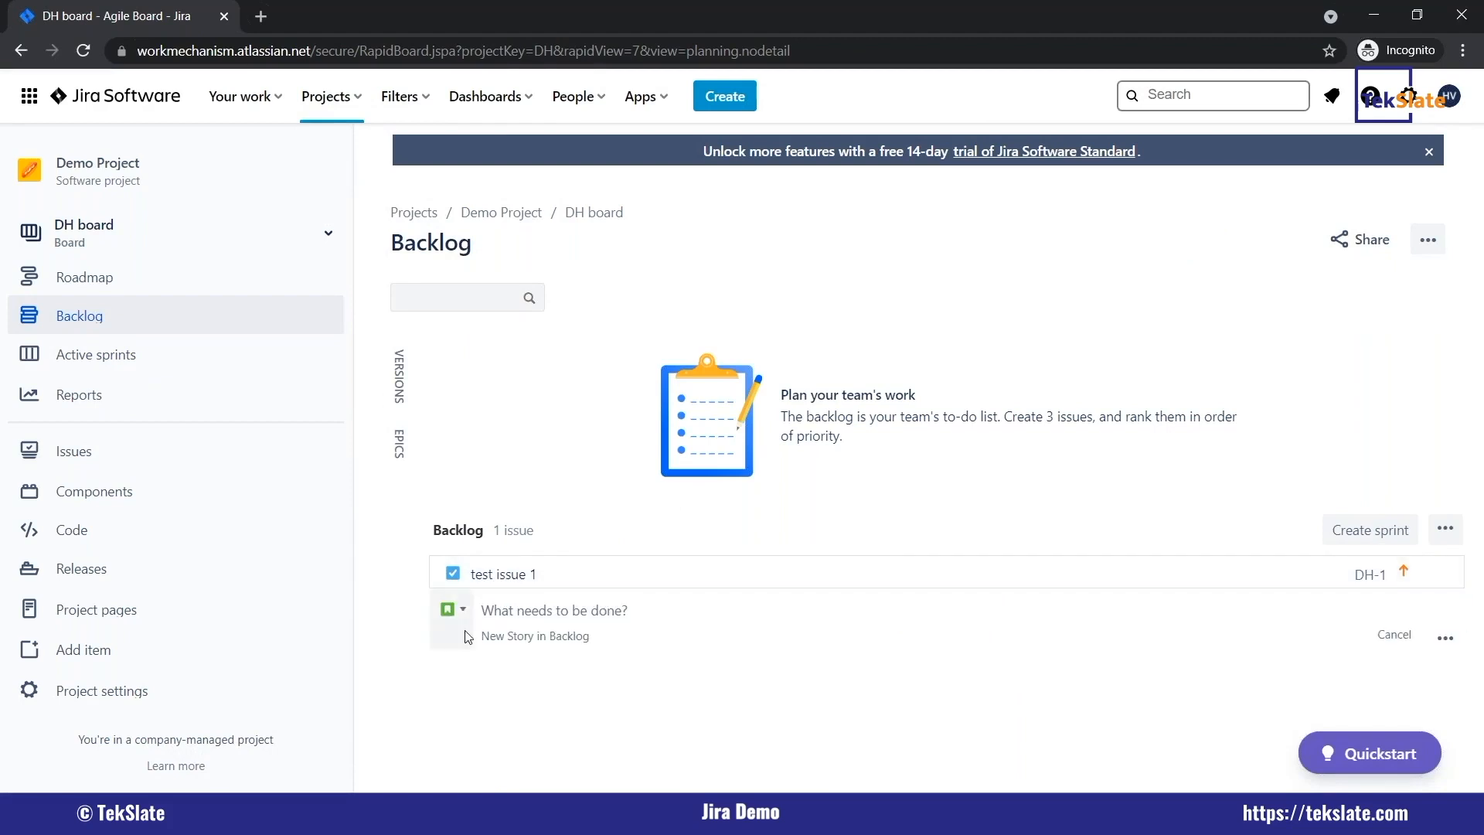
pyautogui.press('capslock')
pyautogui.write('Test issue 2')
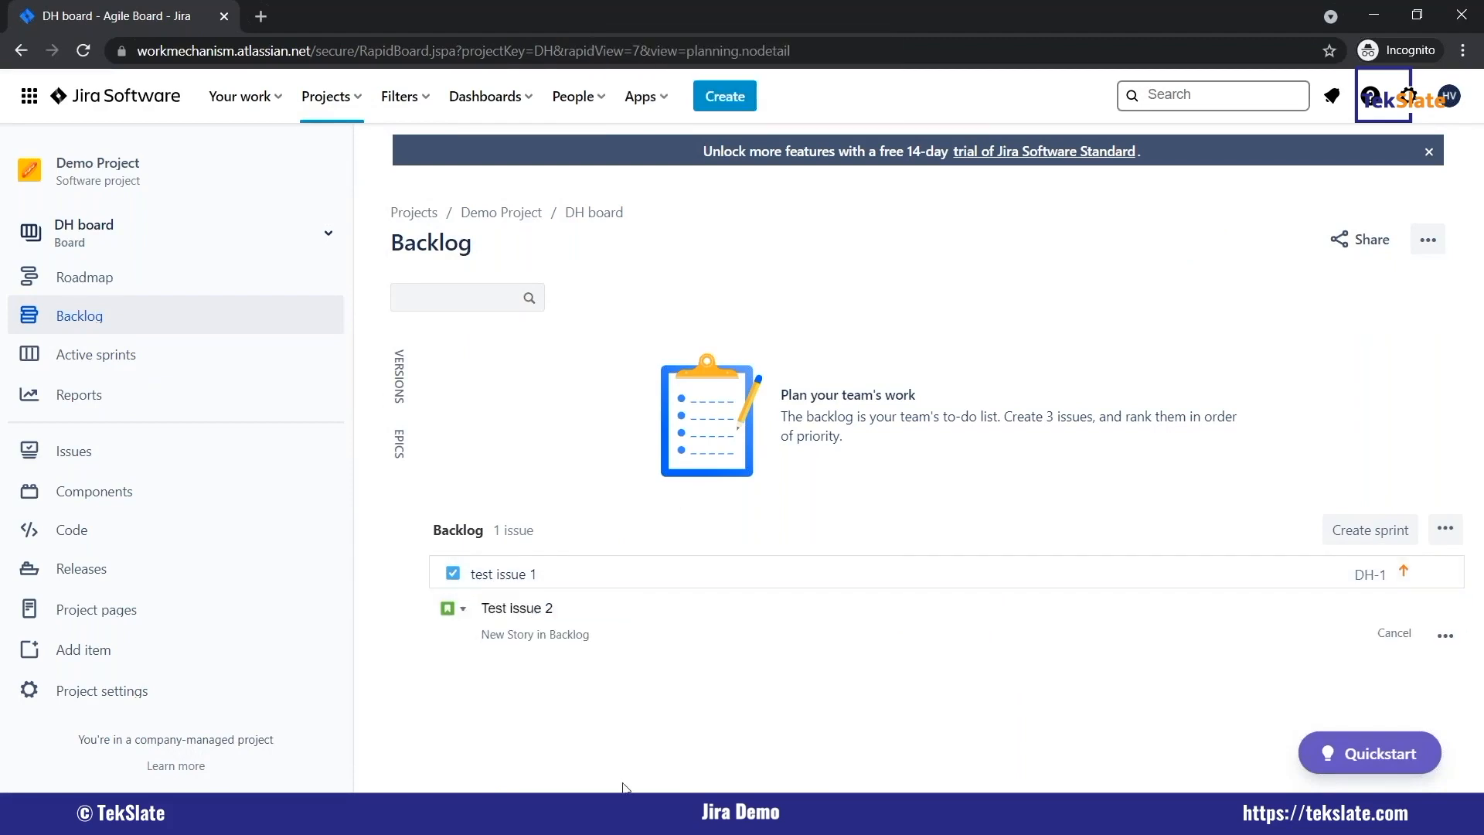
pyautogui.press('Return')
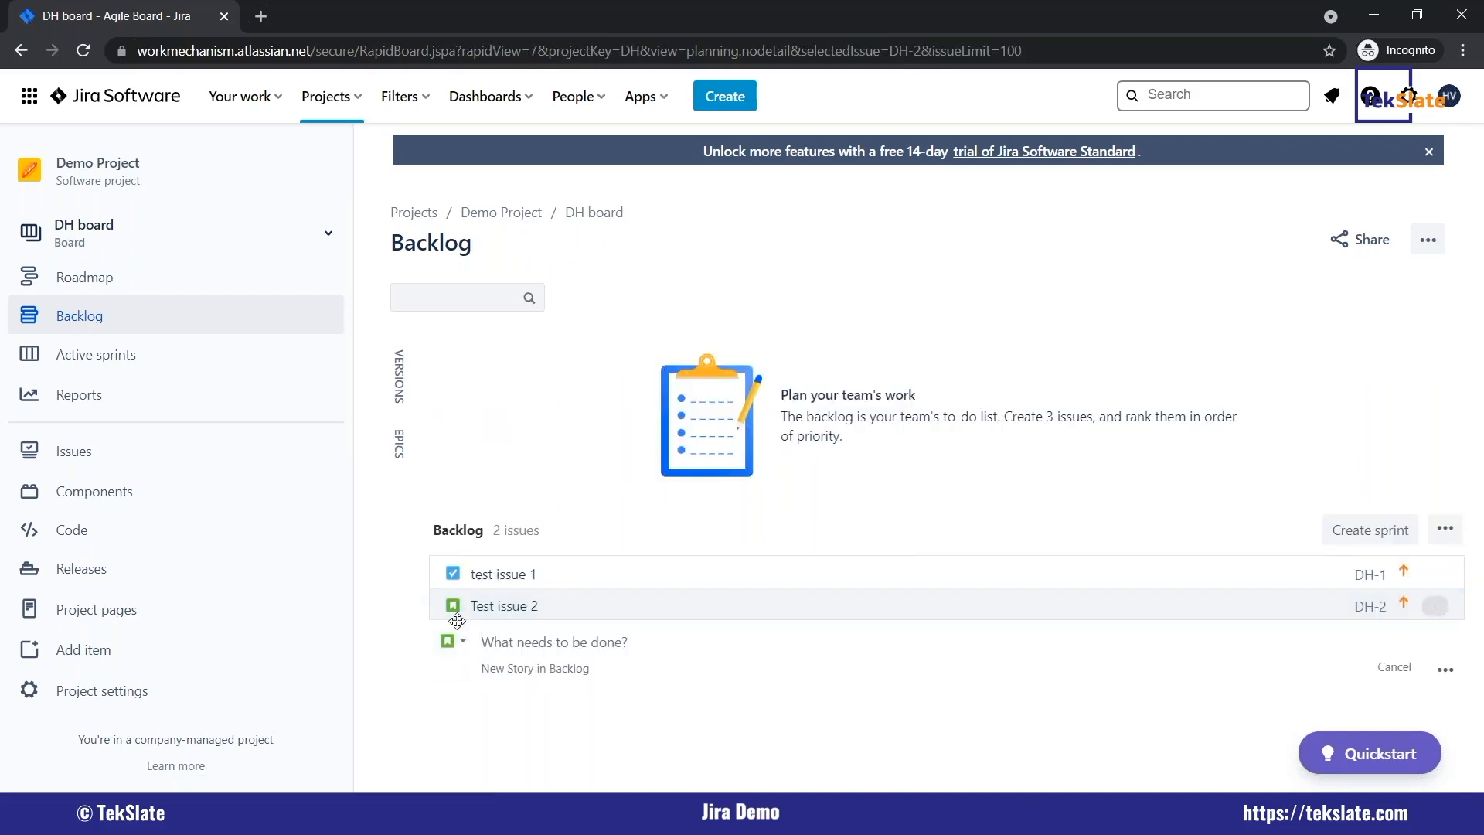
pyautogui.click(456, 640)
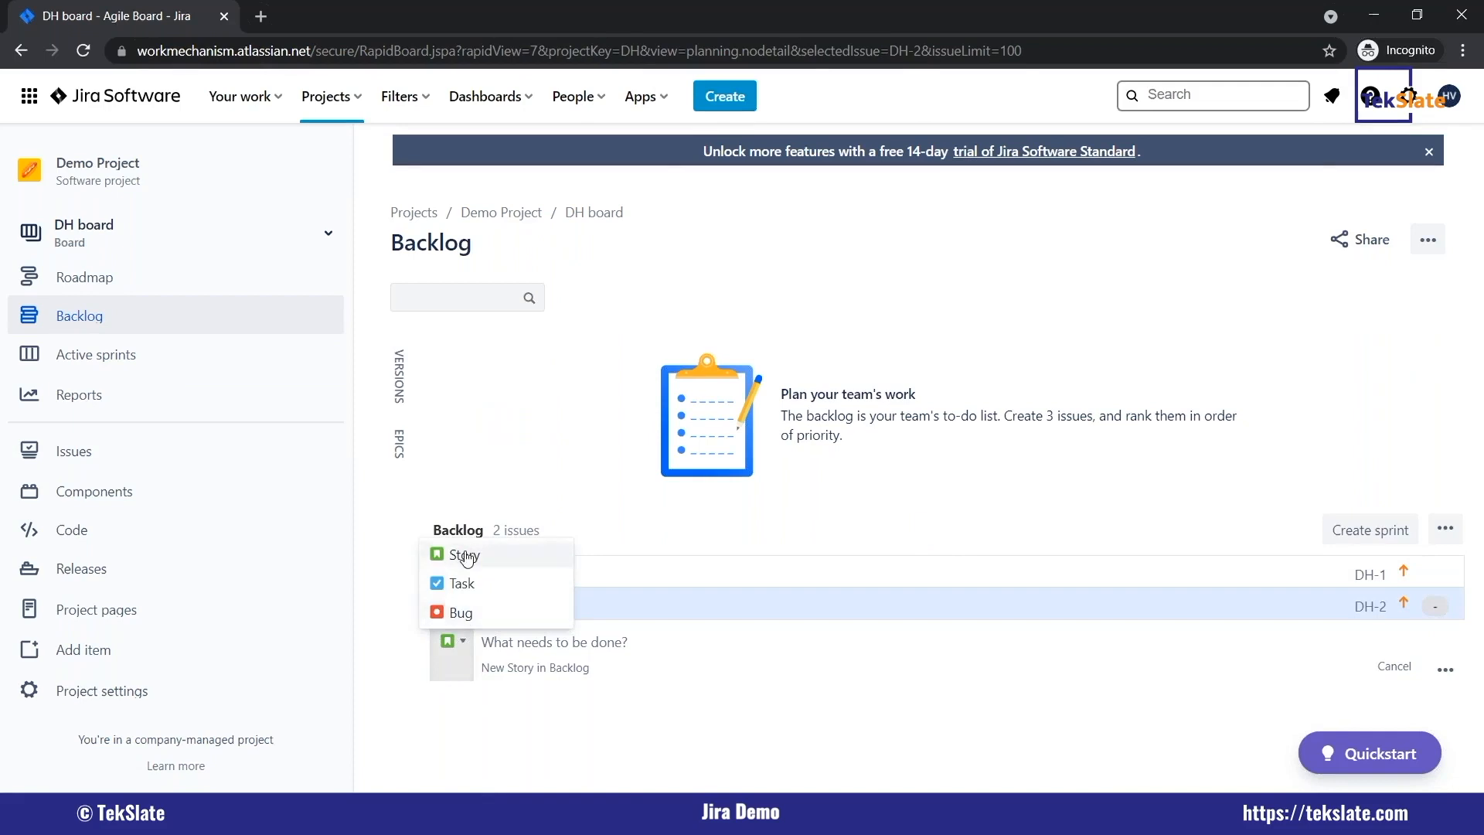
pyautogui.click(552, 690)
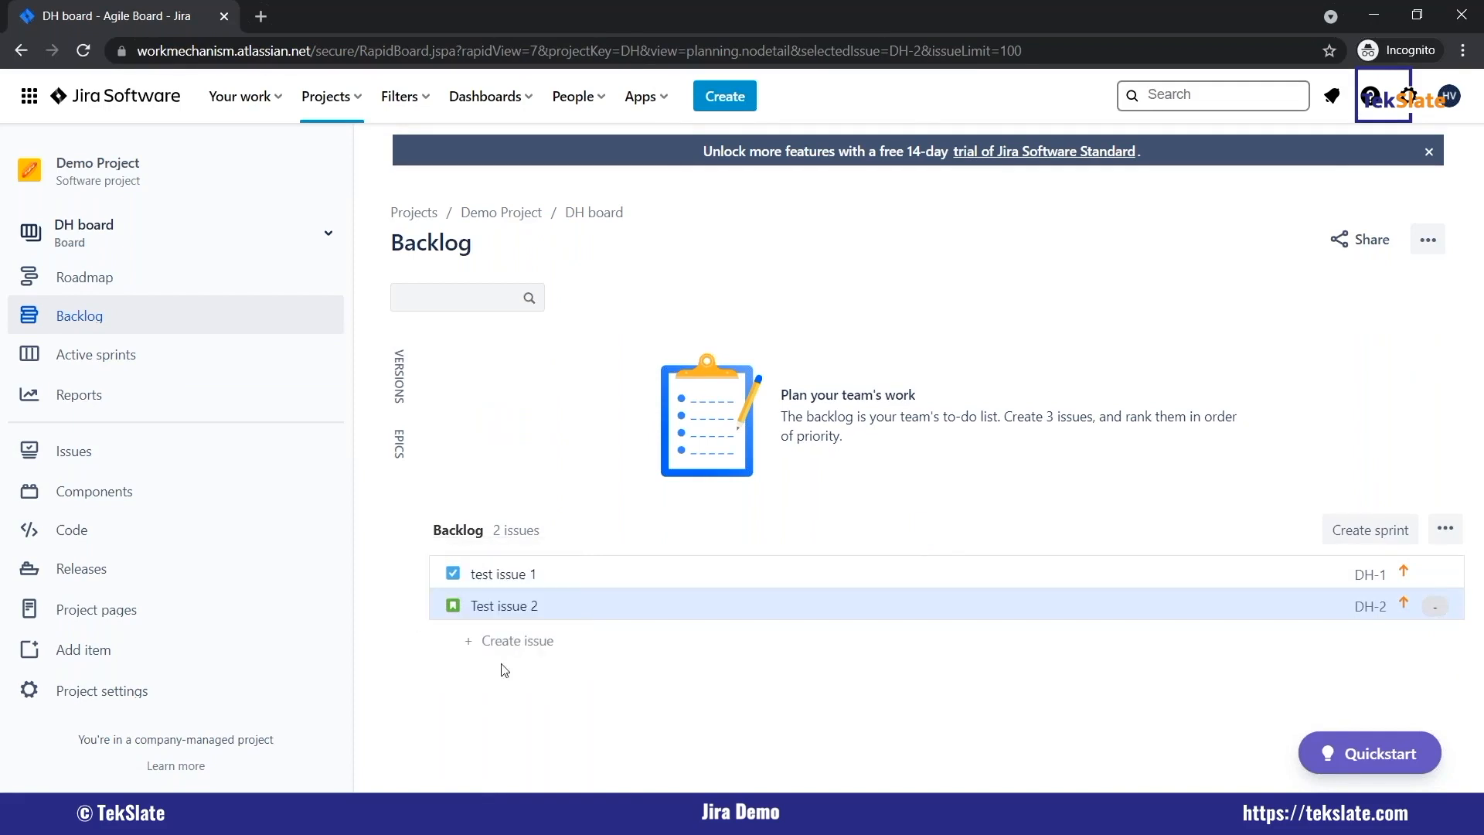
# Open the story Test issue 2 from the backlog on its own full page.
pyautogui.click(520, 606)
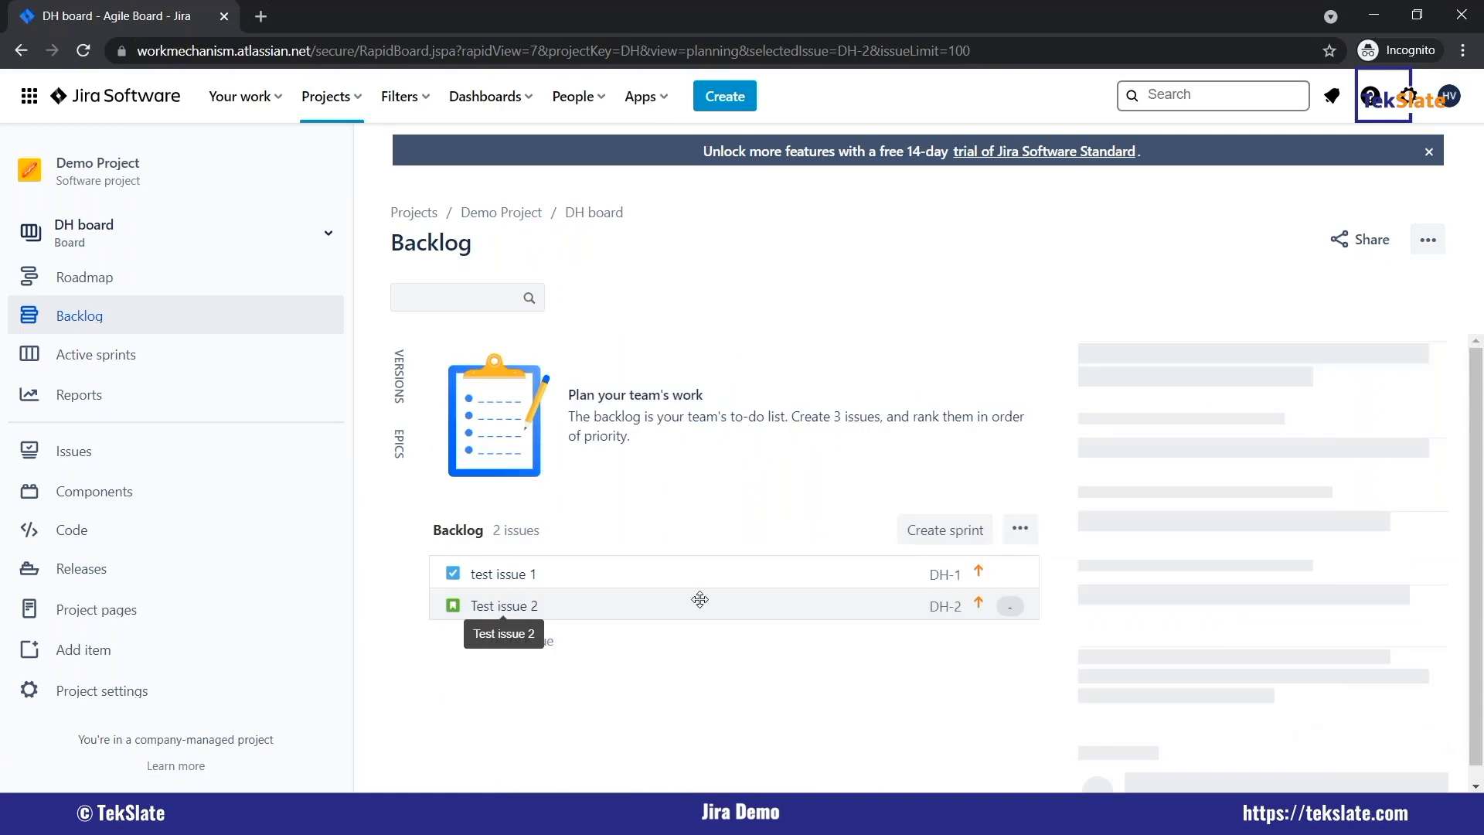
pyautogui.click(1110, 349)
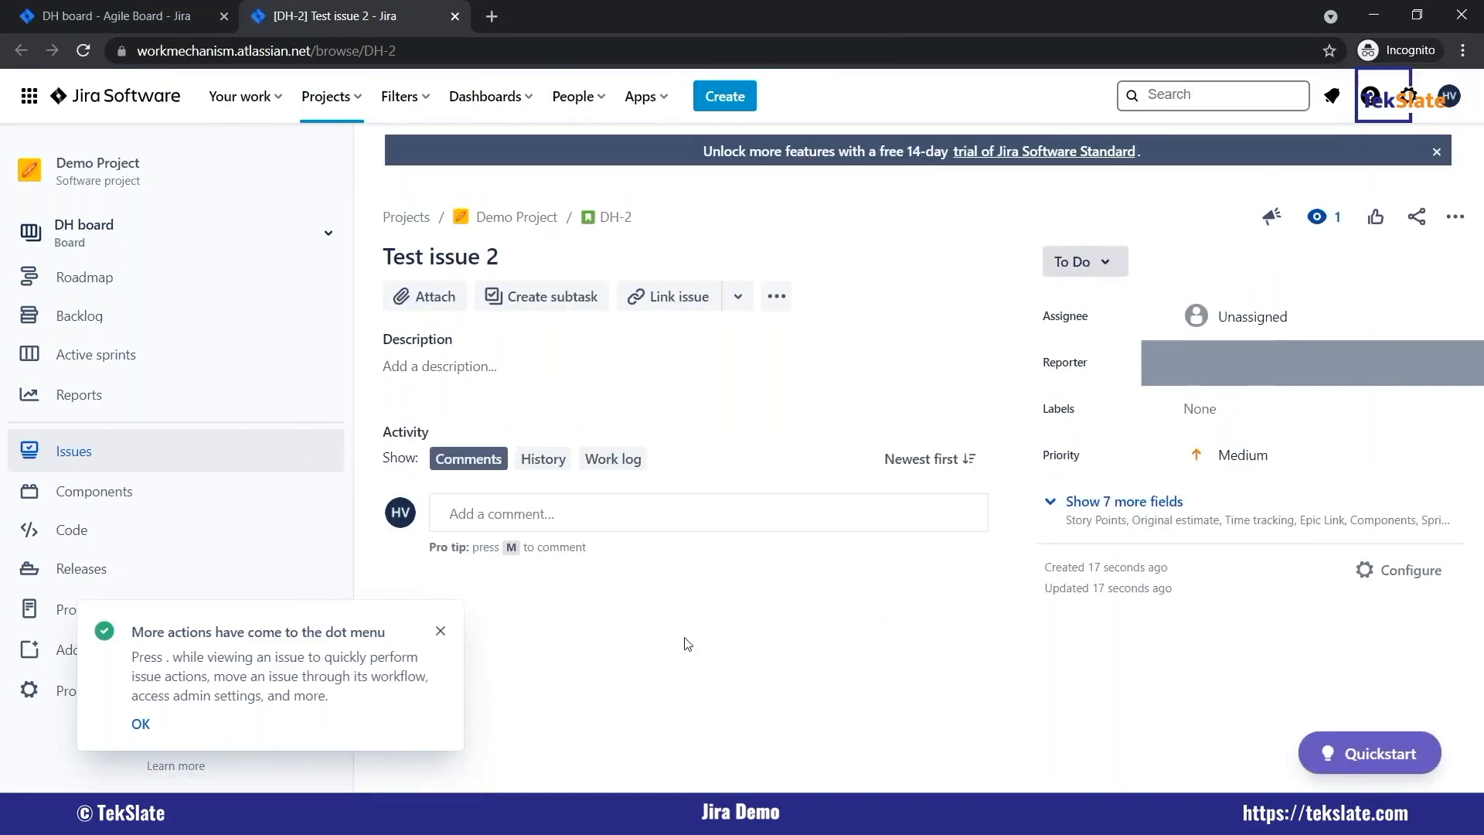
# Create another task in Demo Project with the summary "Test issue 3".
pyautogui.press('c')
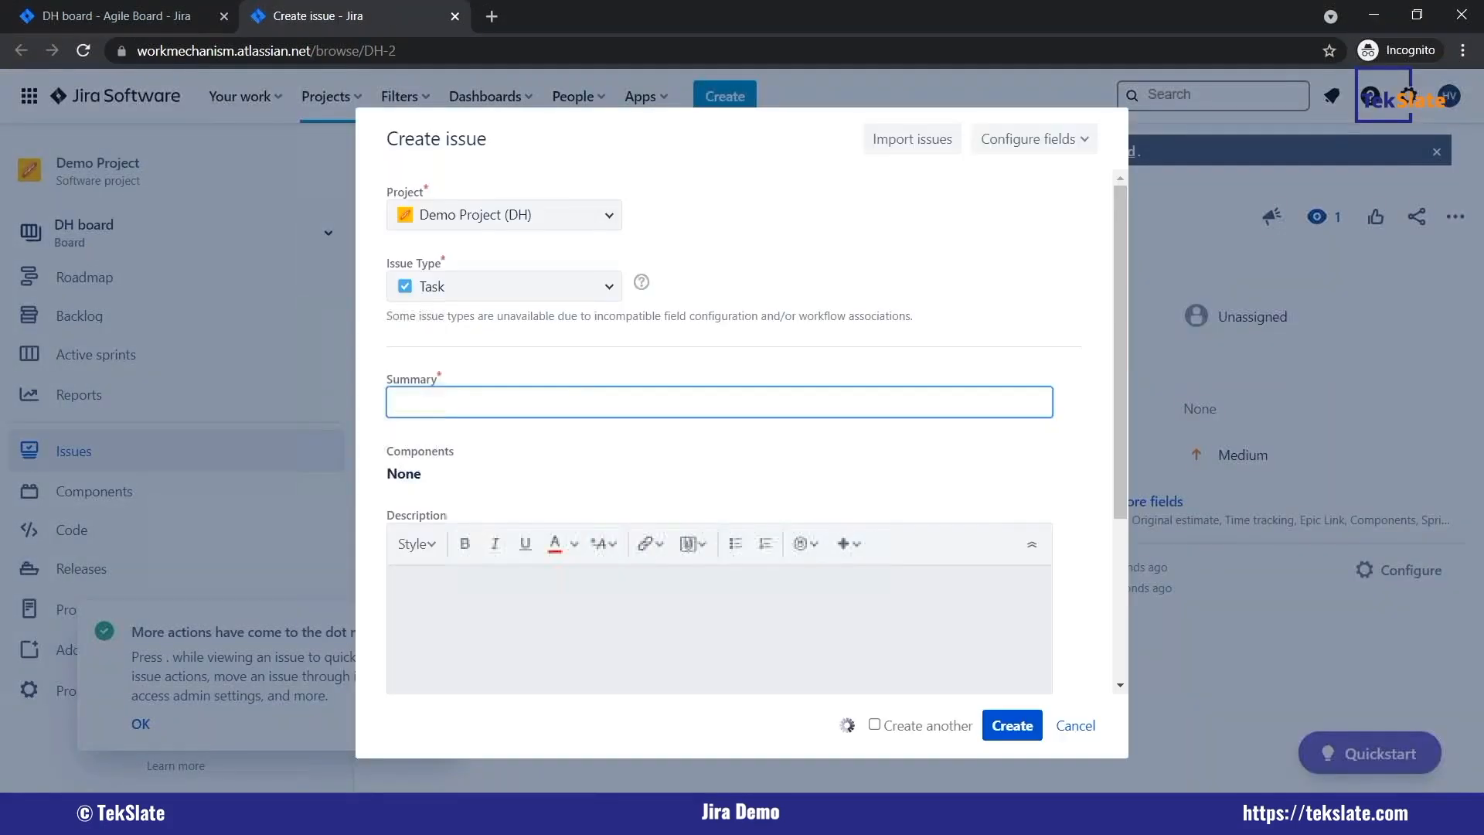
pyautogui.click(1075, 726)
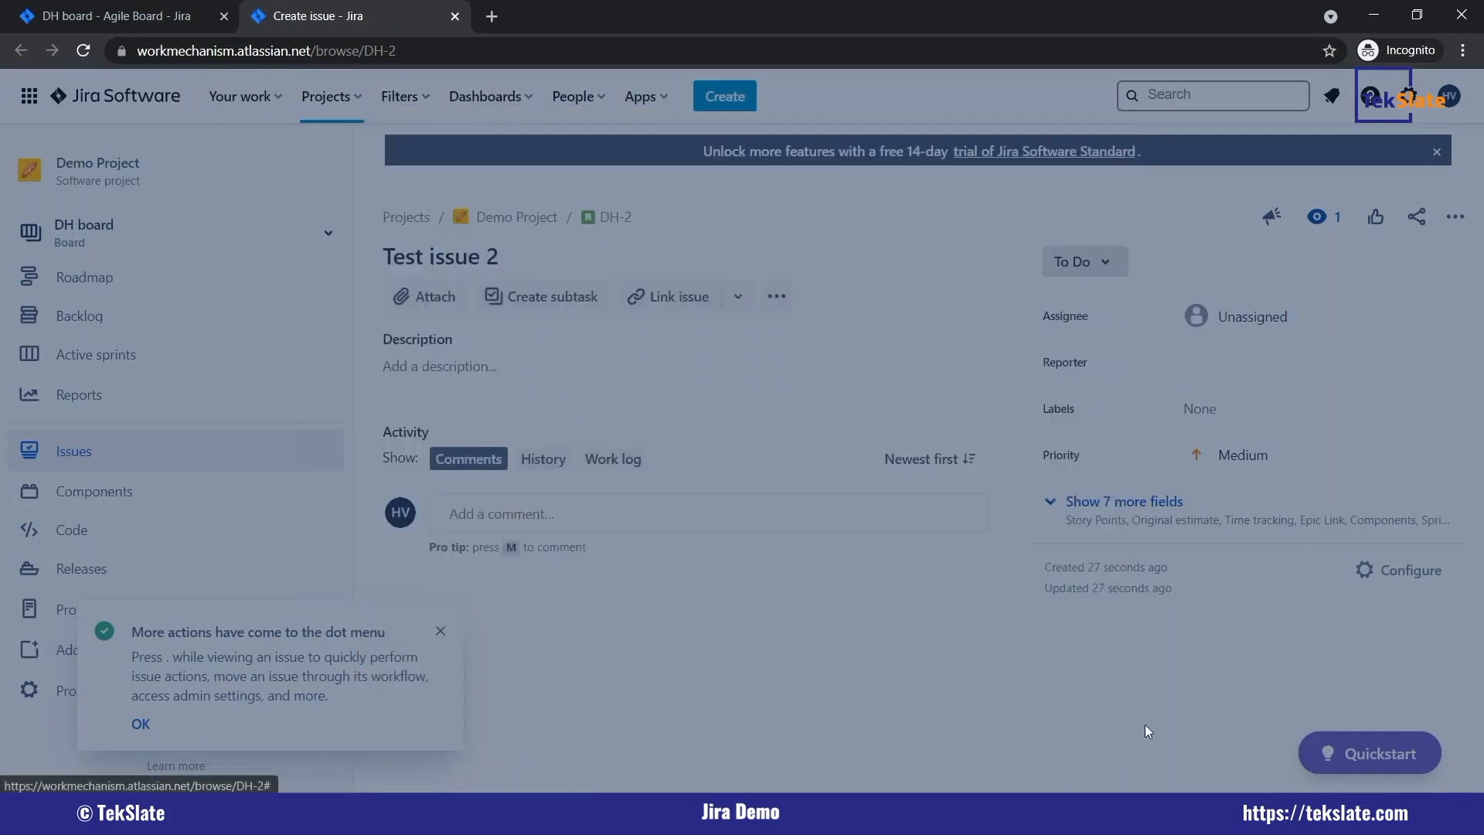
pyautogui.press('c')
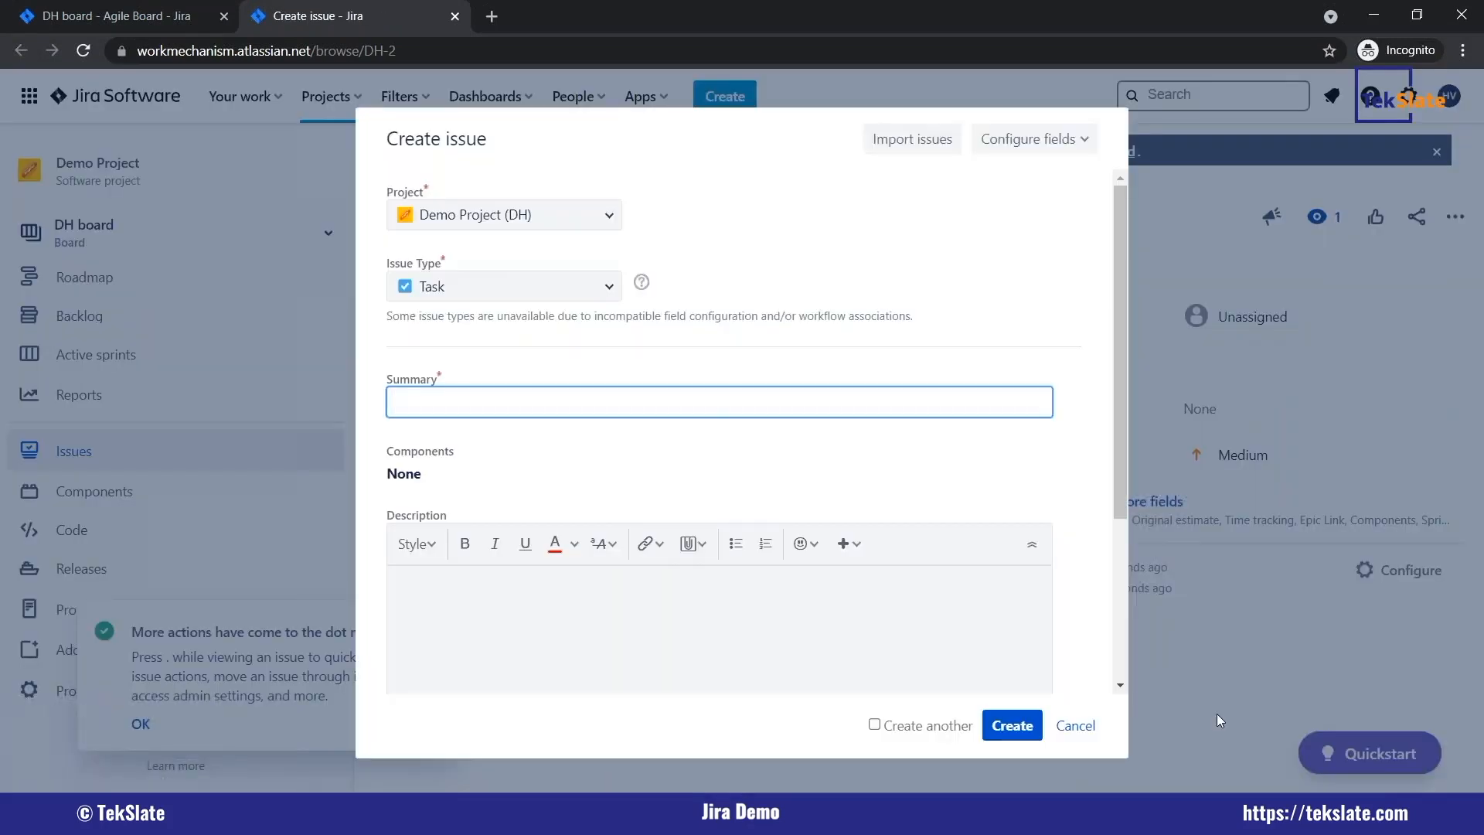
pyautogui.press('capslock')
pyautogui.write('T')
pyautogui.press('capslock')
pyautogui.write('est')
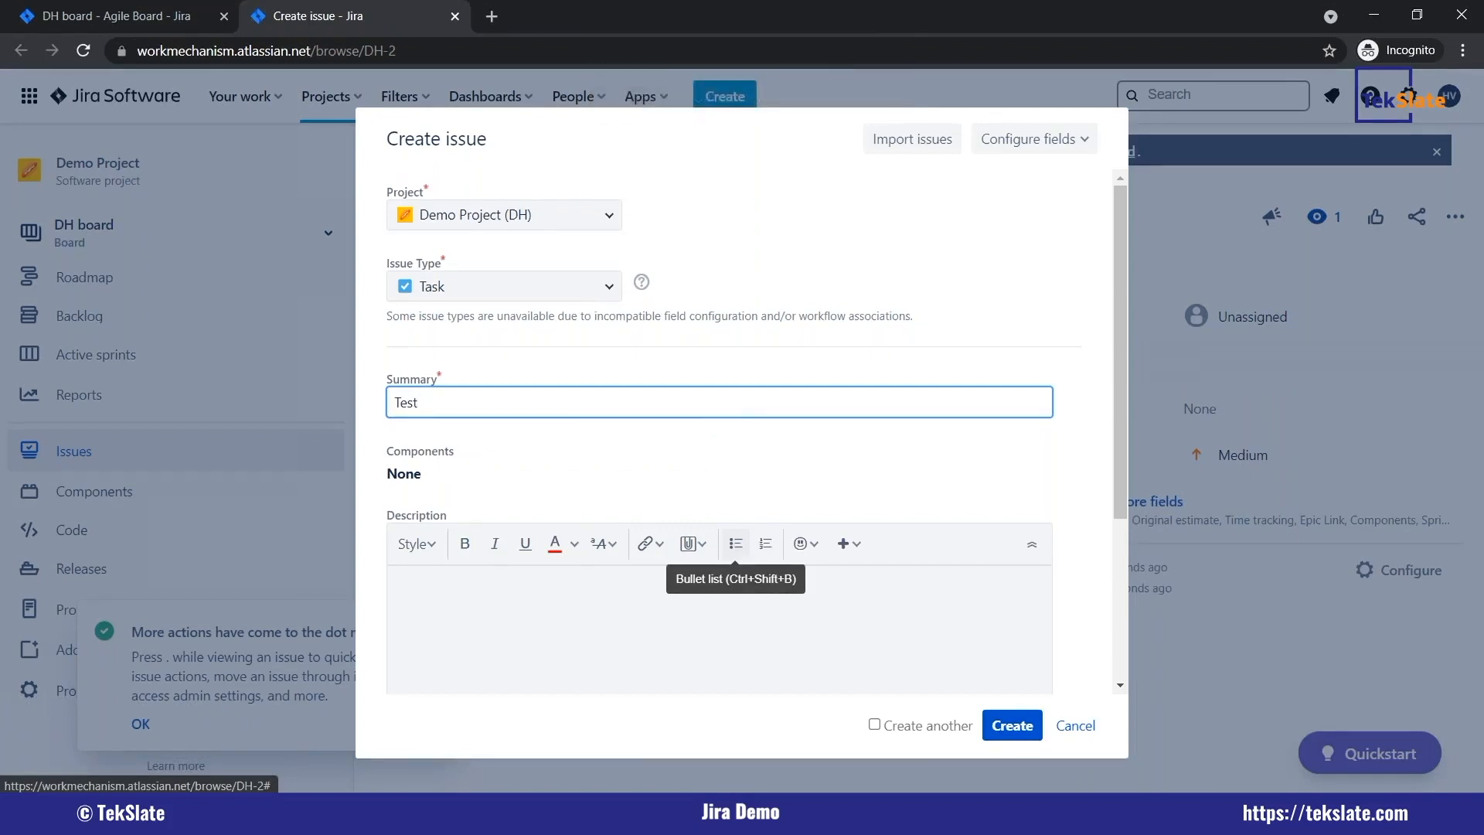
pyautogui.press('capslock')
pyautogui.write('T')
pyautogui.press('capslock')
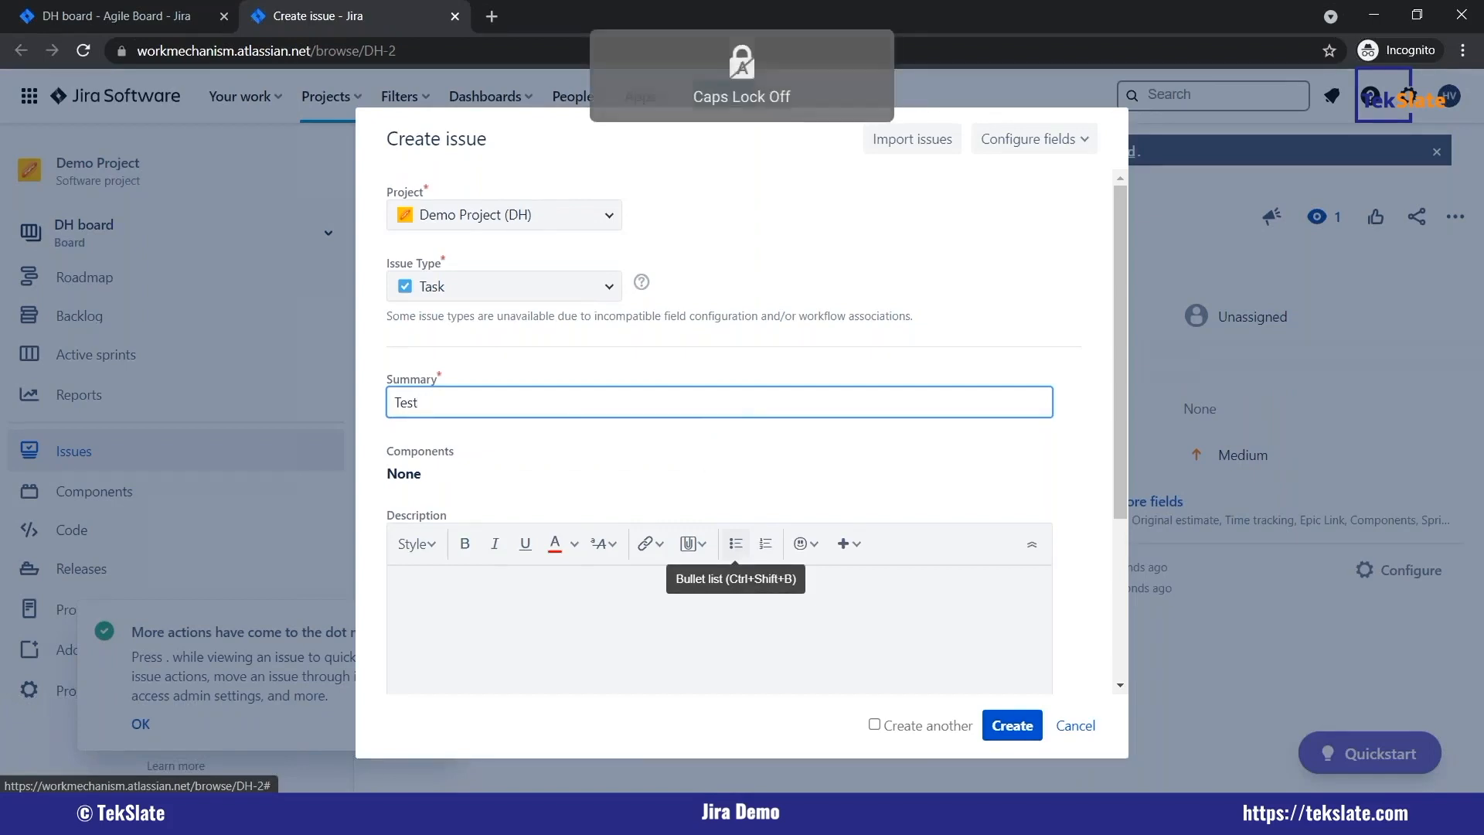
pyautogui.write('issue 3')
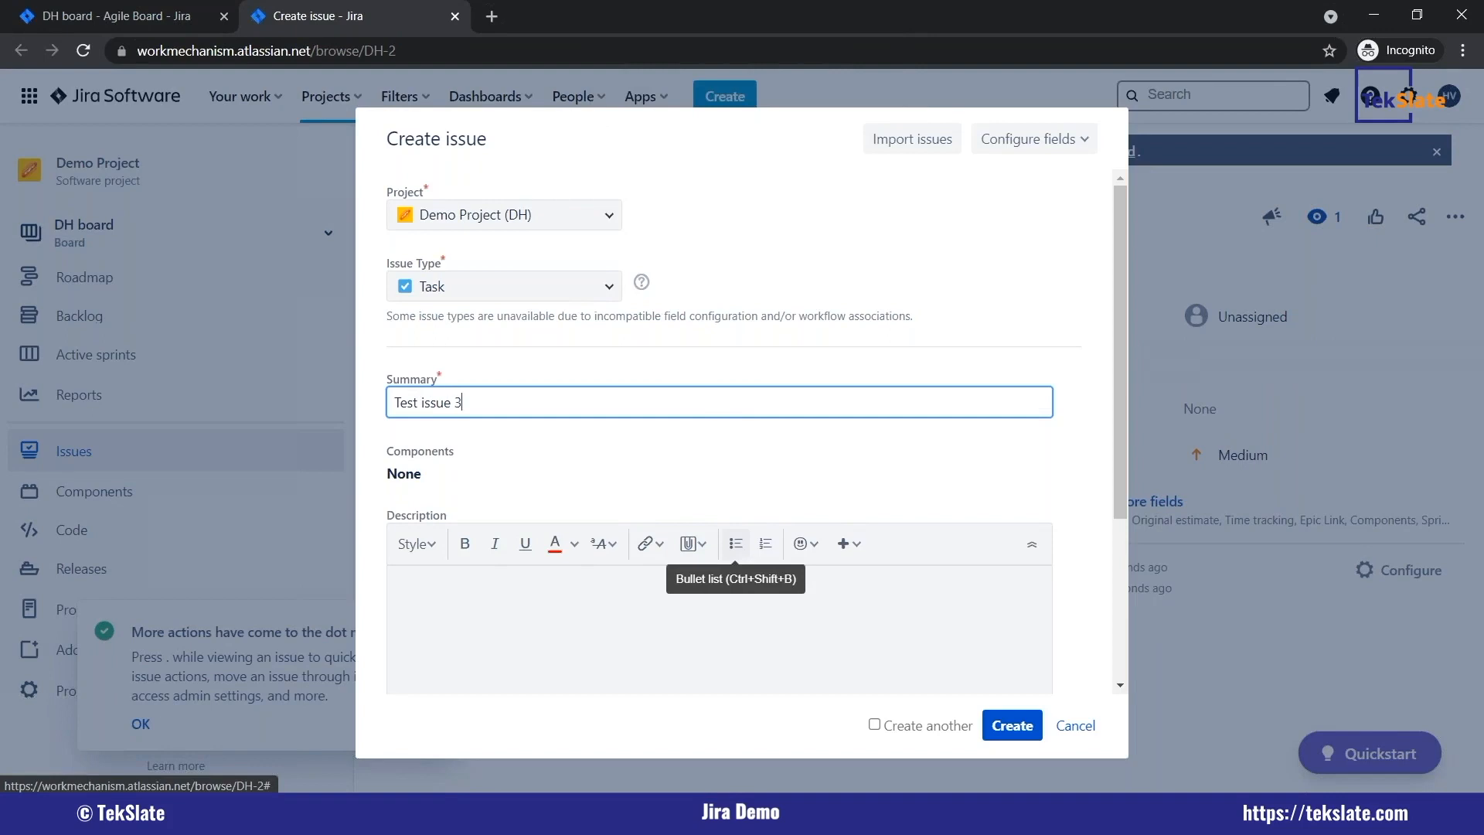
pyautogui.click(1012, 725)
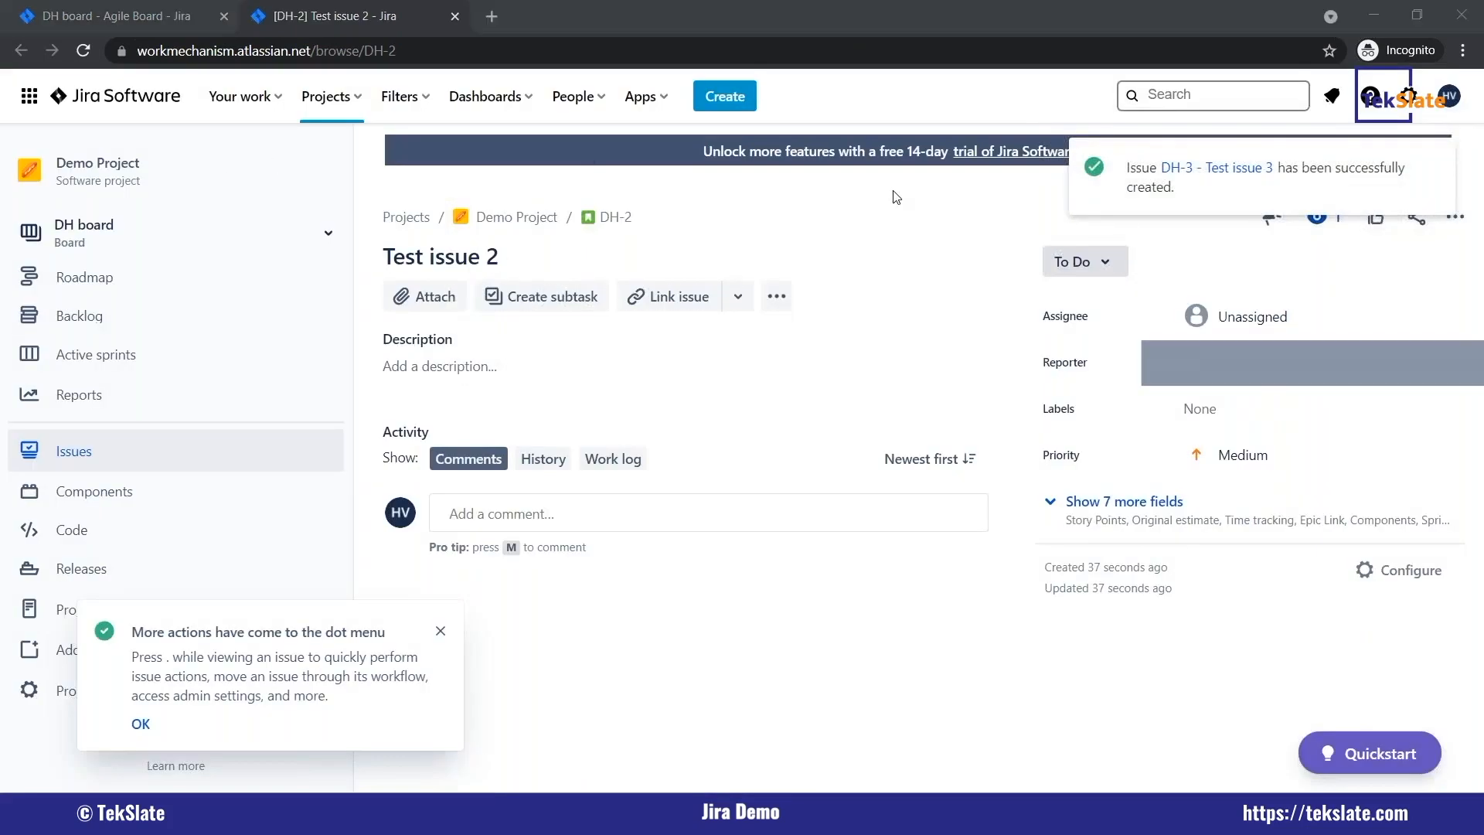
# View test issue 1 from the backlog on its own full page and return to the backlog.
pyautogui.click(126, 323)
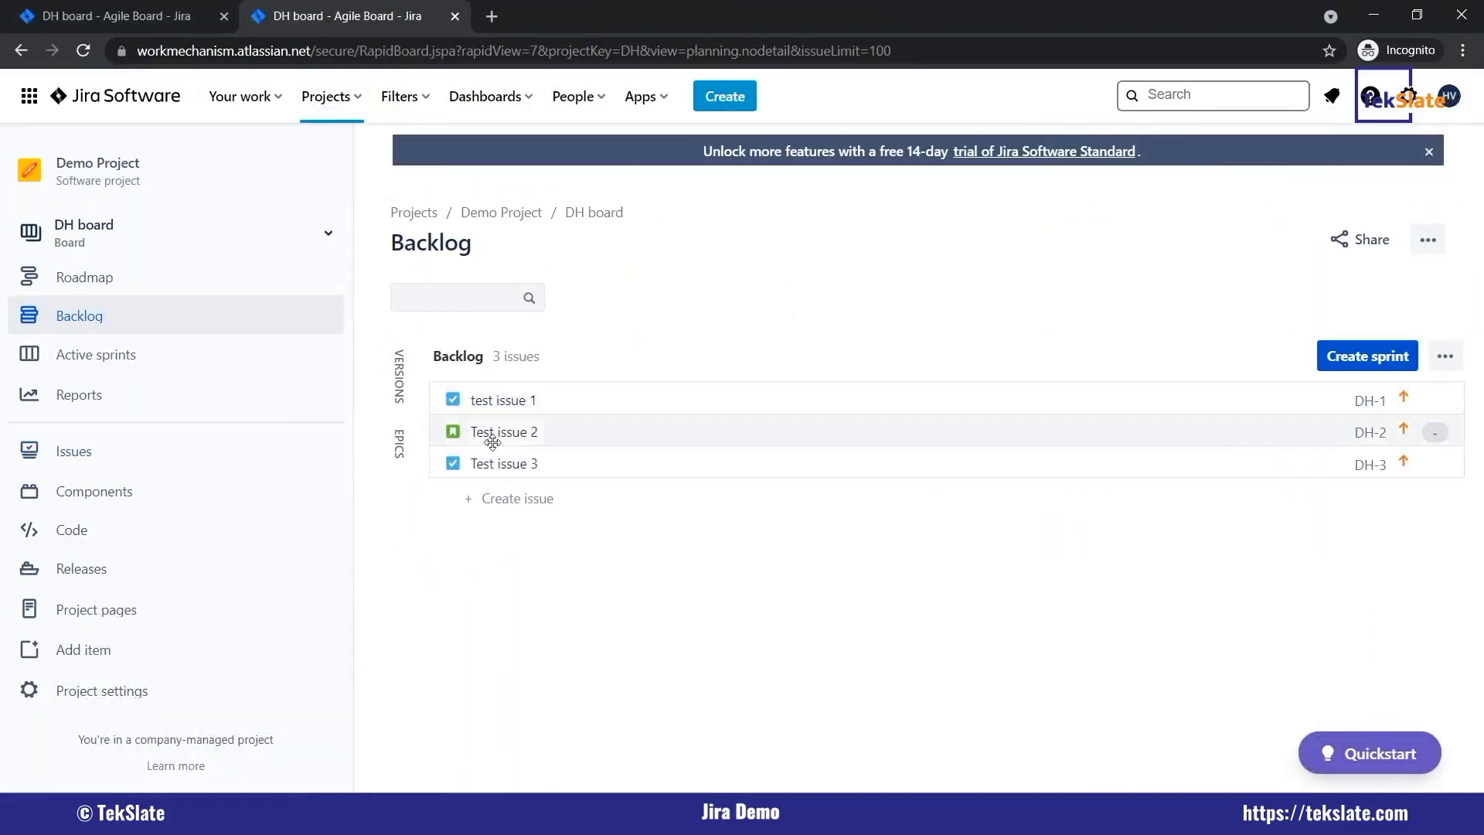
pyautogui.click(509, 401)
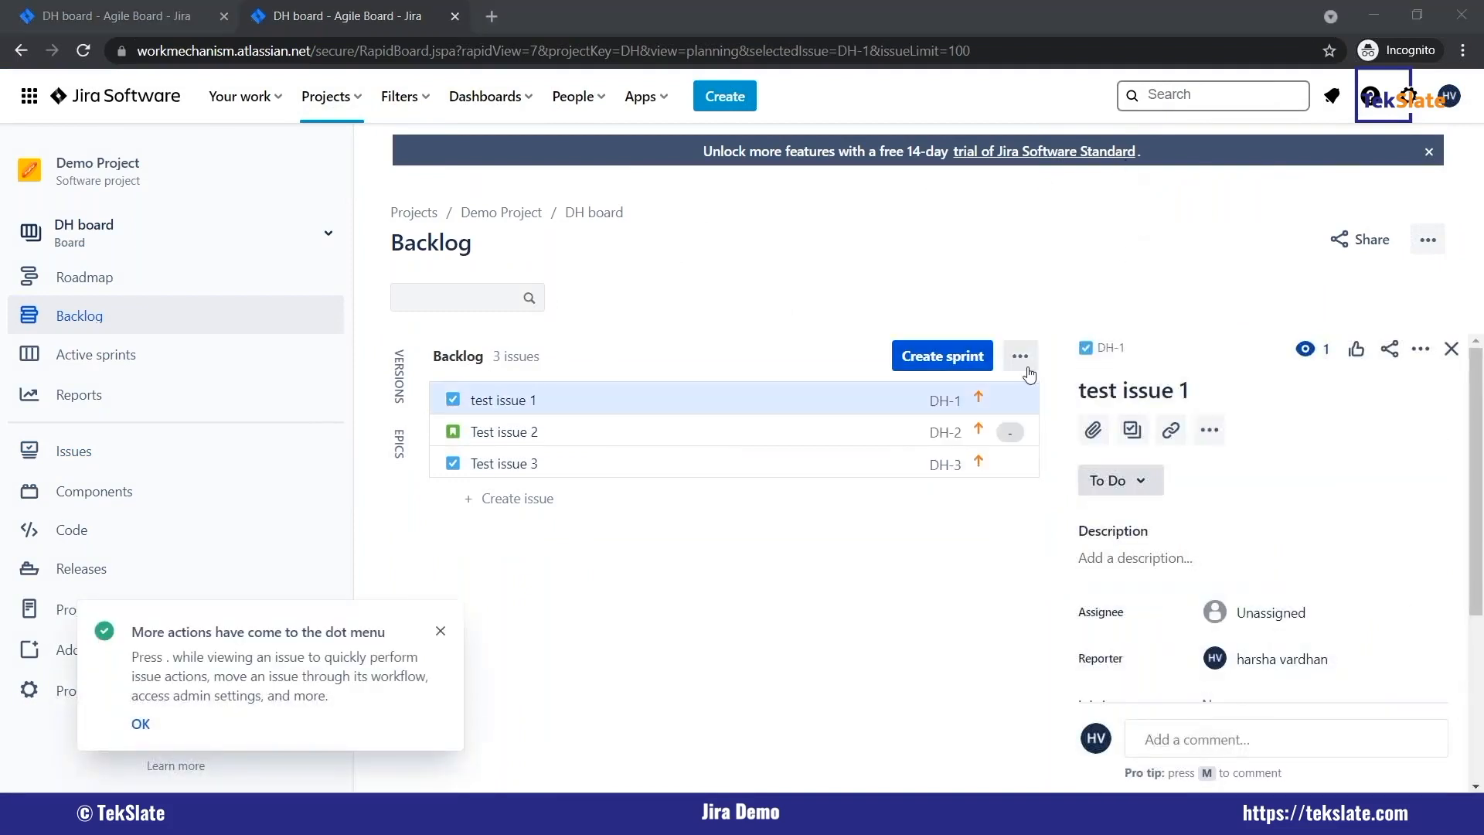
pyautogui.click(1112, 348)
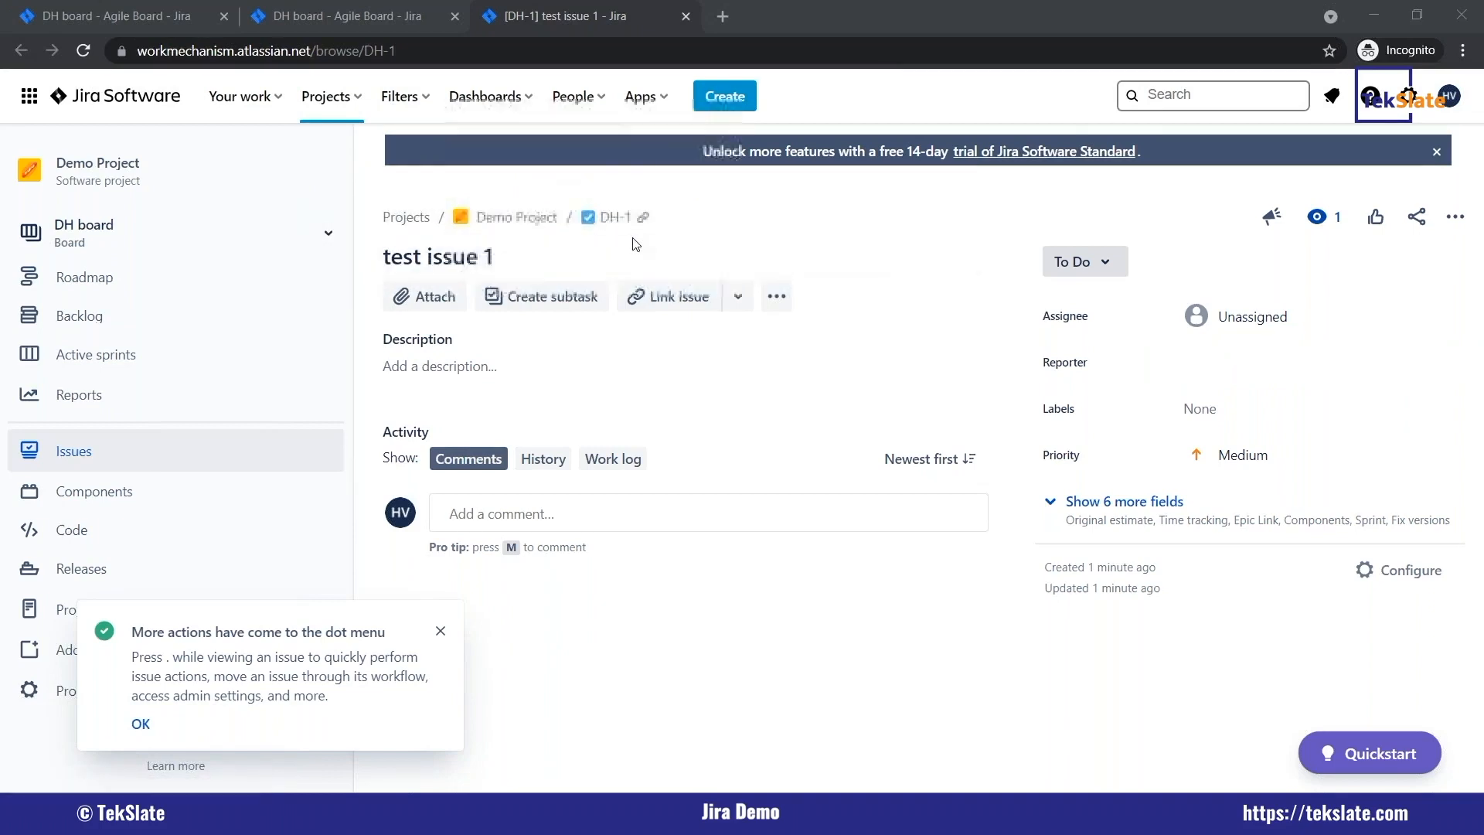
pyautogui.click(109, 325)
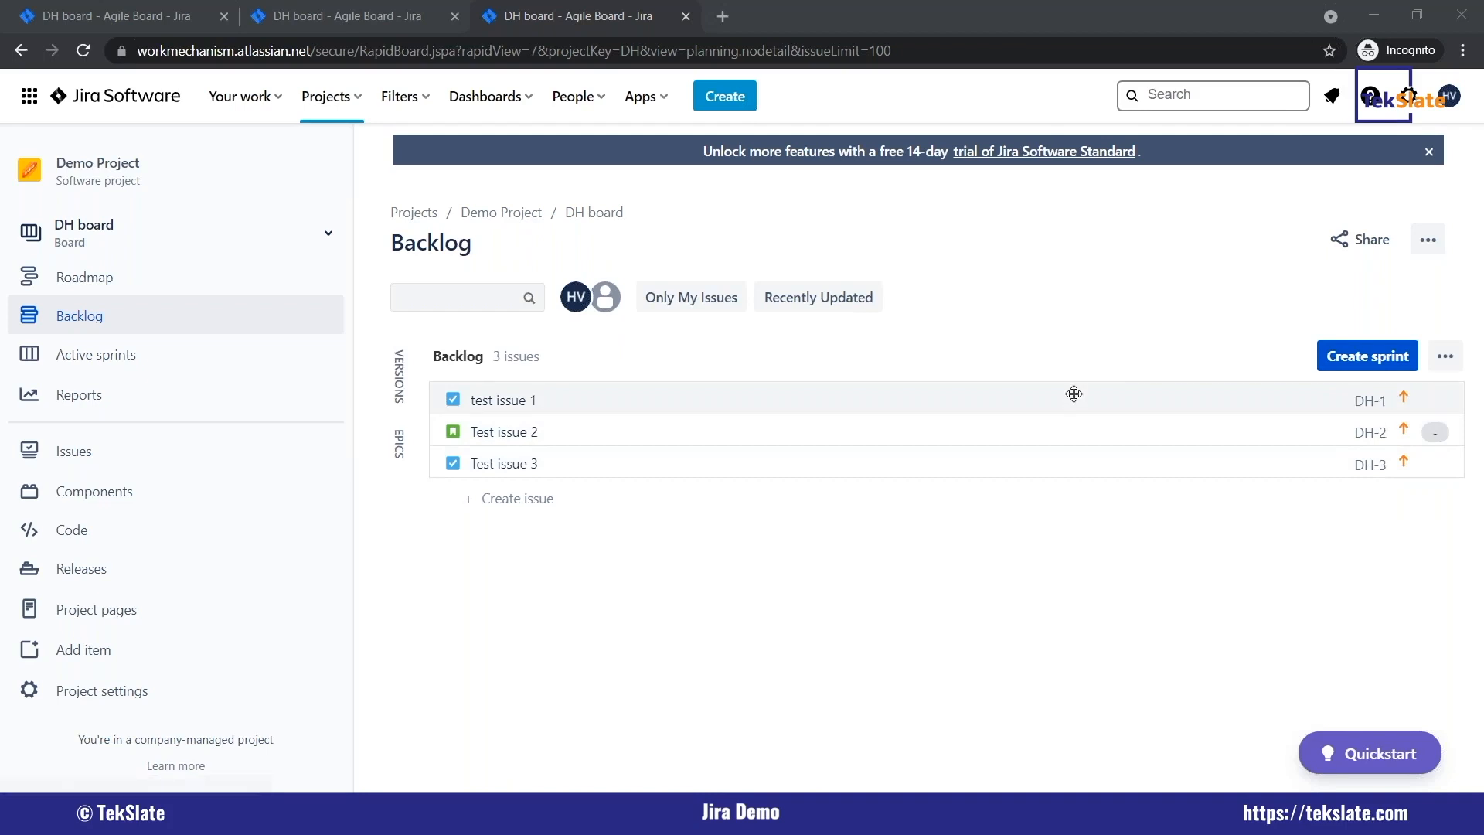
# Open test issue 1 from the backlog on its own full page and check the file picker for attachments.
pyautogui.click(579, 400)
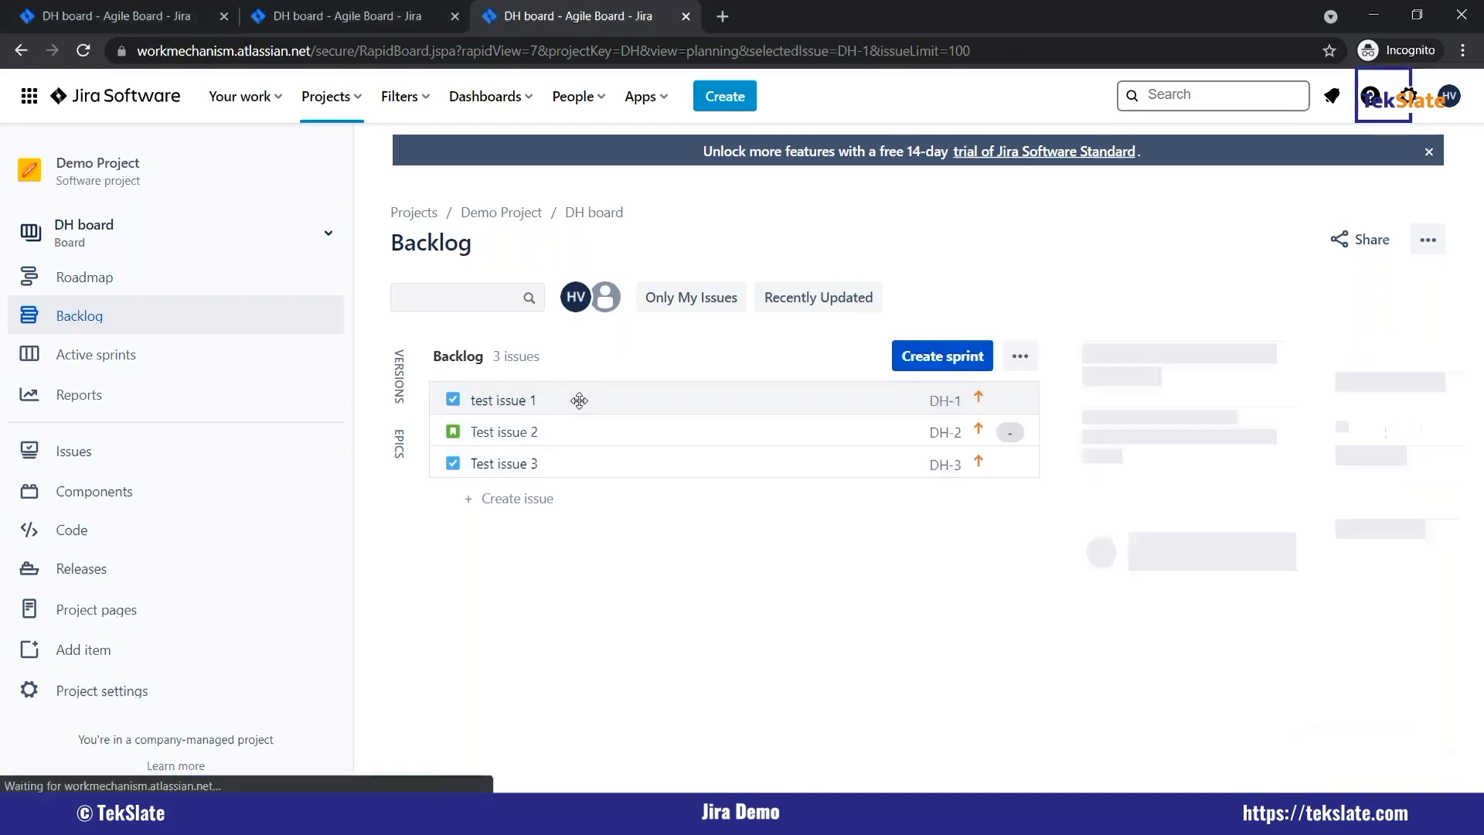
pyautogui.click(1108, 347)
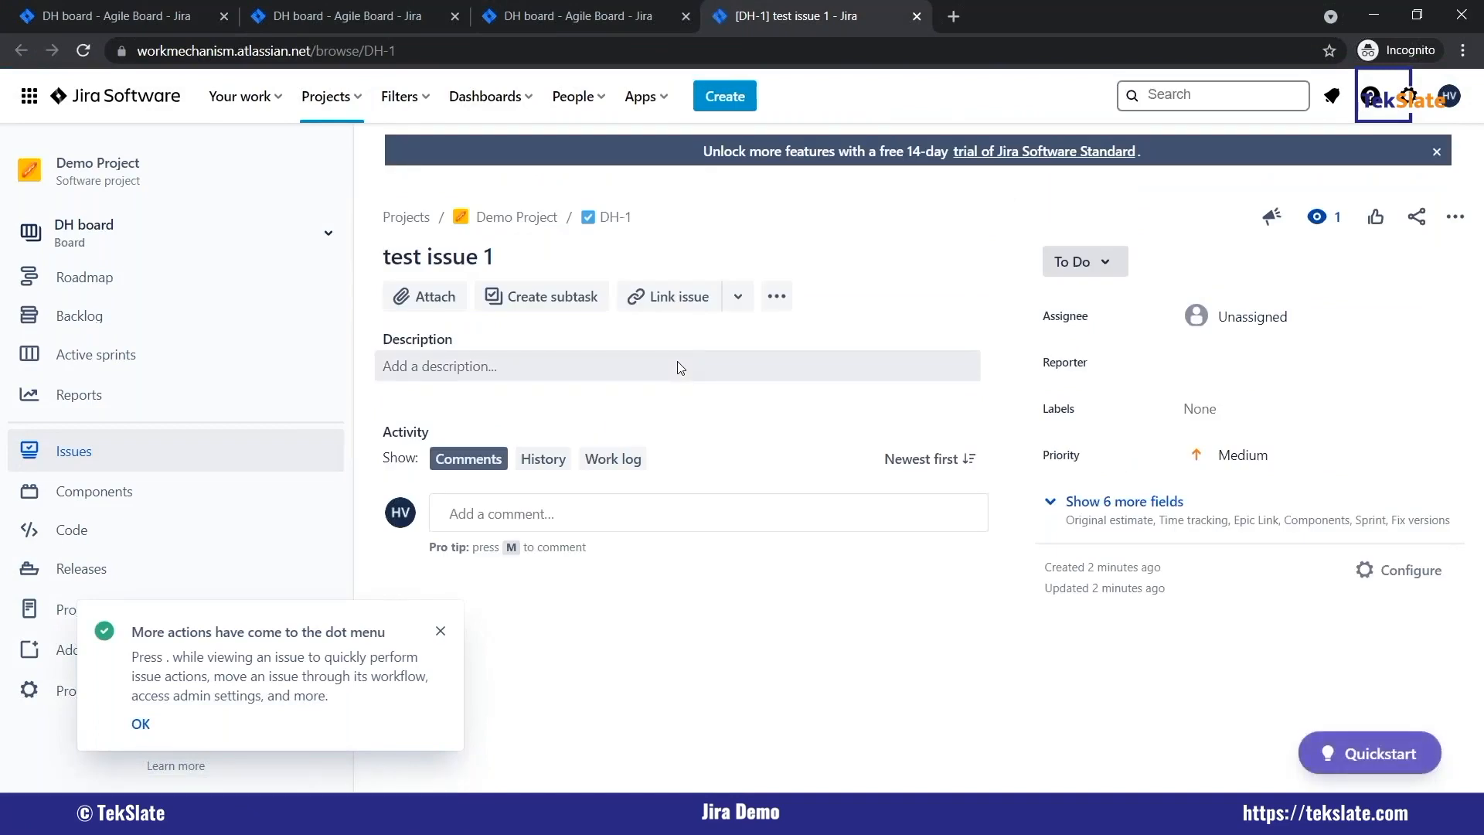
pyautogui.click(437, 298)
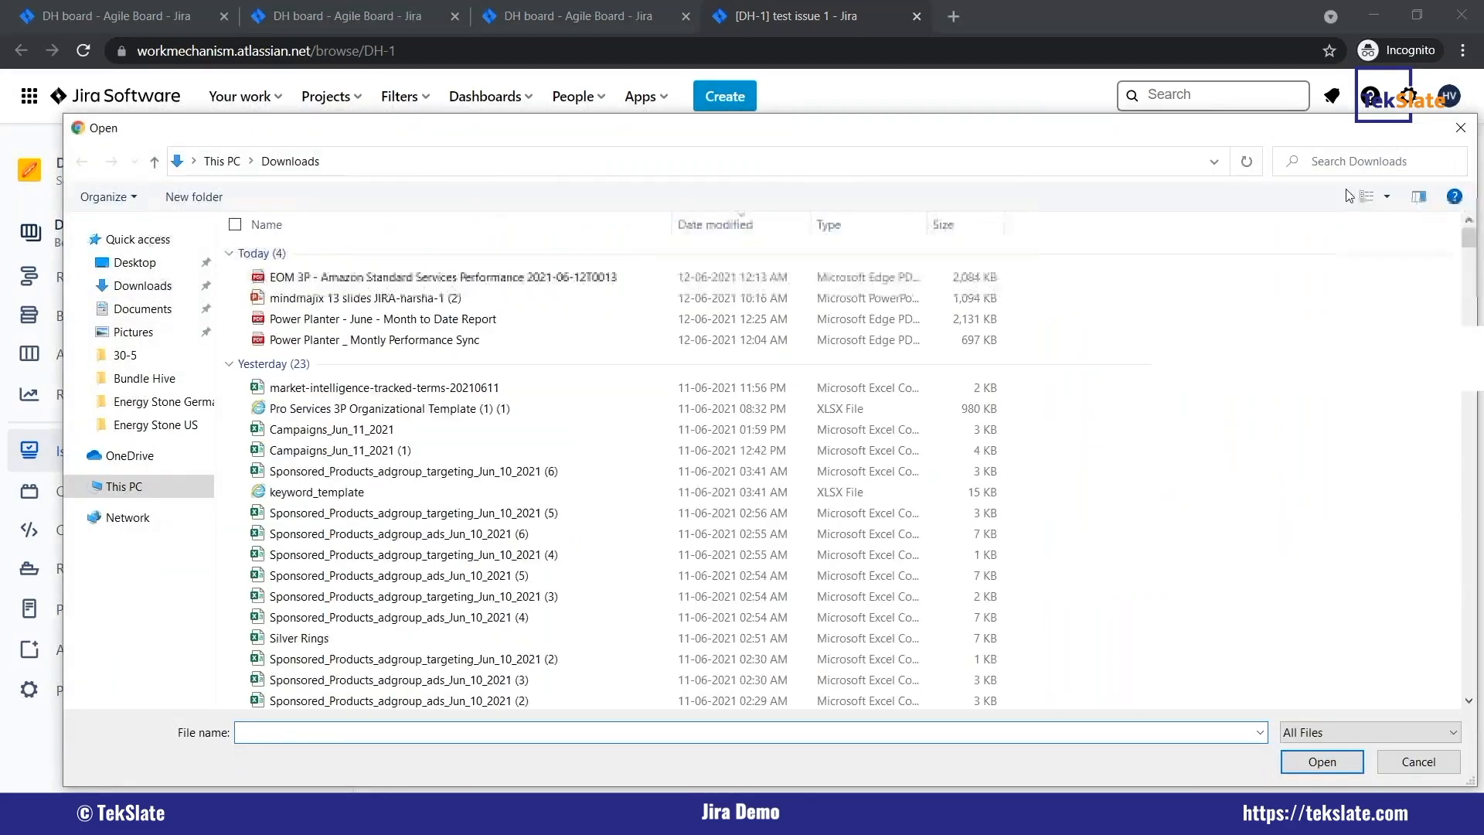
pyautogui.press('Escape')
# Add a subtask named "Subtask 1" to test issue 1.
pyautogui.click(561, 300)
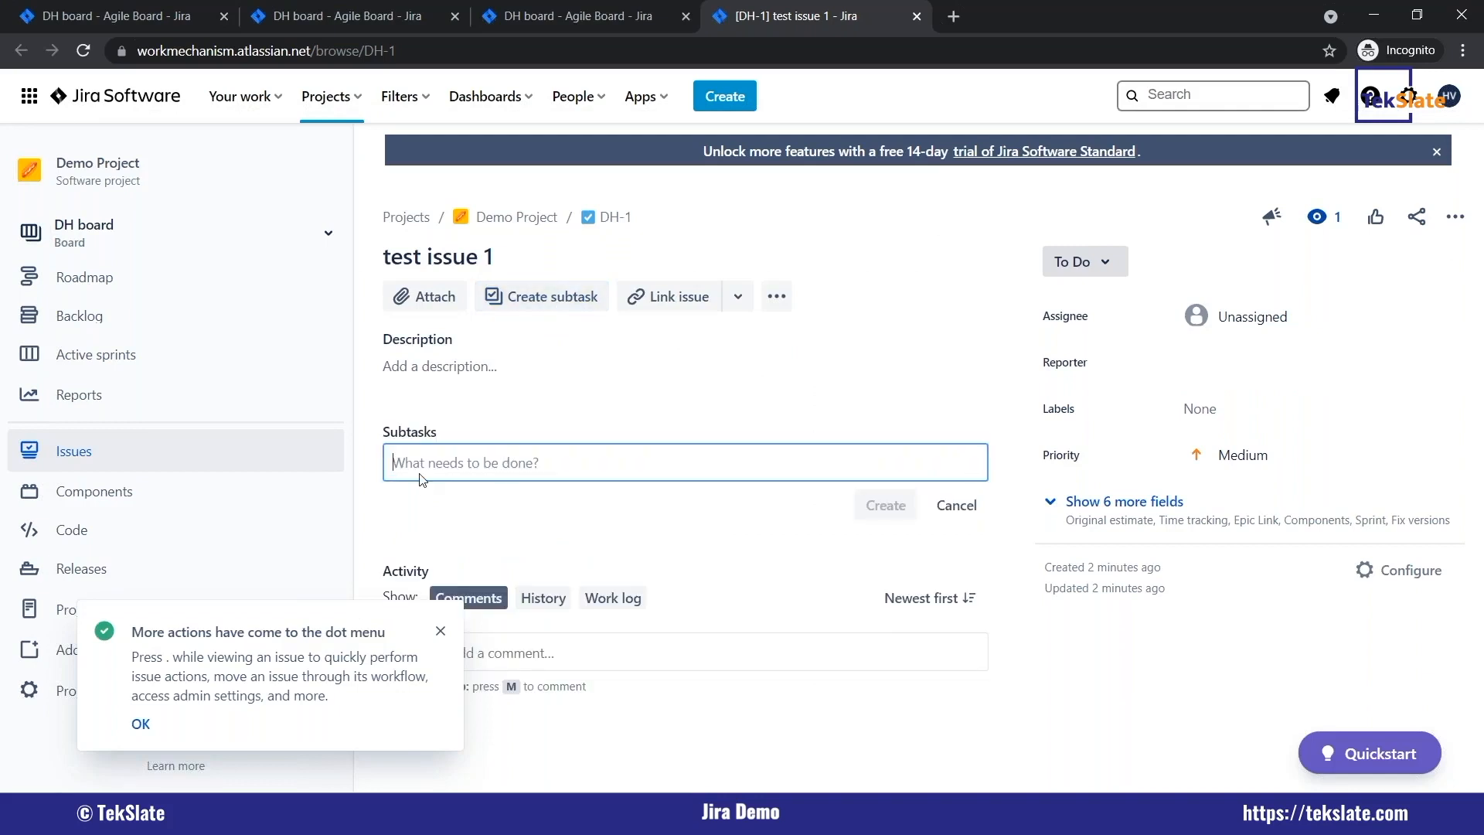
pyautogui.press('capslock')
pyautogui.write('S')
pyautogui.press('capslock')
pyautogui.write('ubtask 1')
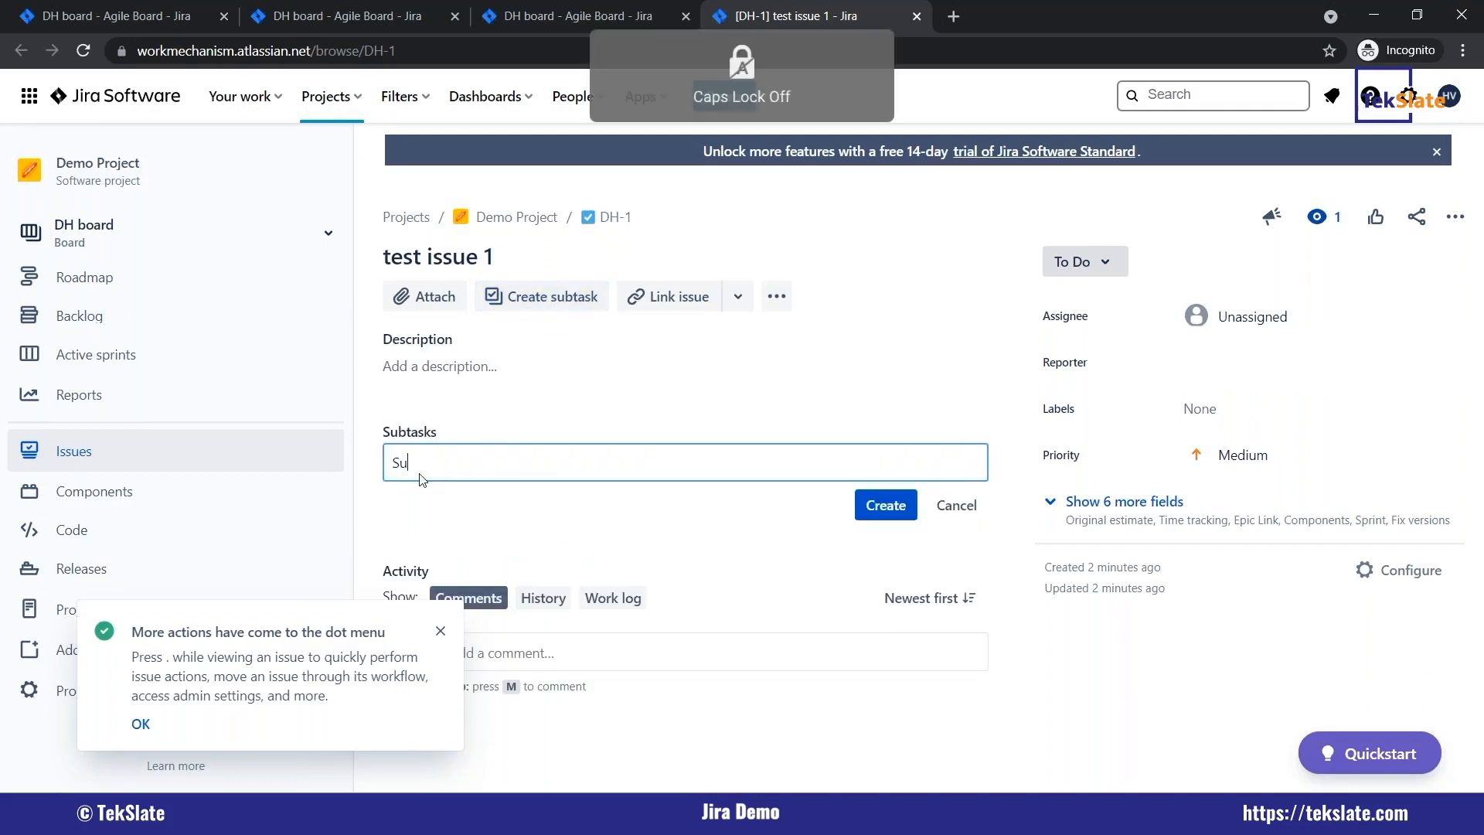
pyautogui.press('Return')
# Link test issue 1 to SP-3 as "is blocked by" and dismiss the tip about the dot menu.
pyautogui.click(659, 296)
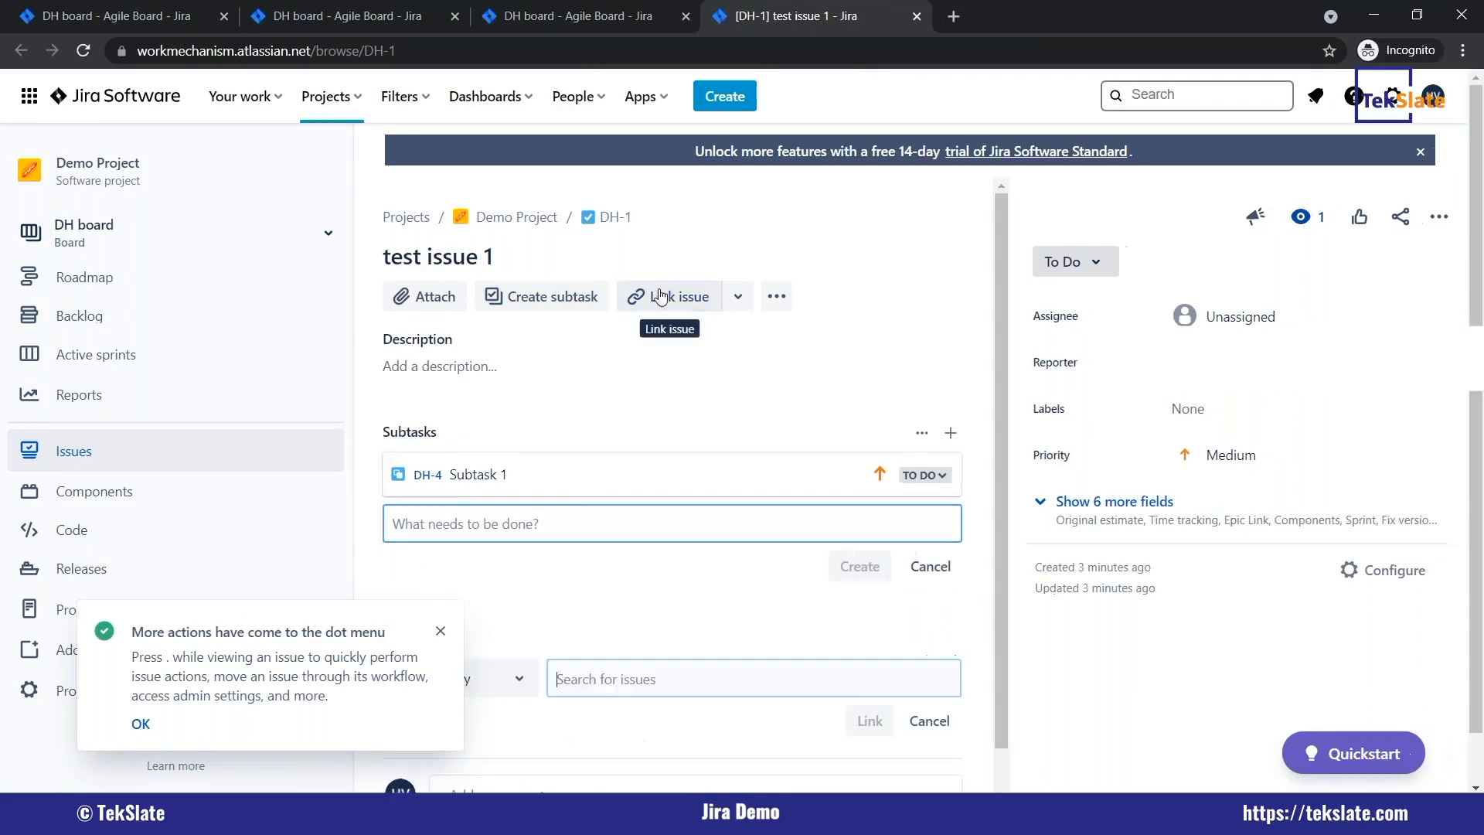
pyautogui.click(439, 632)
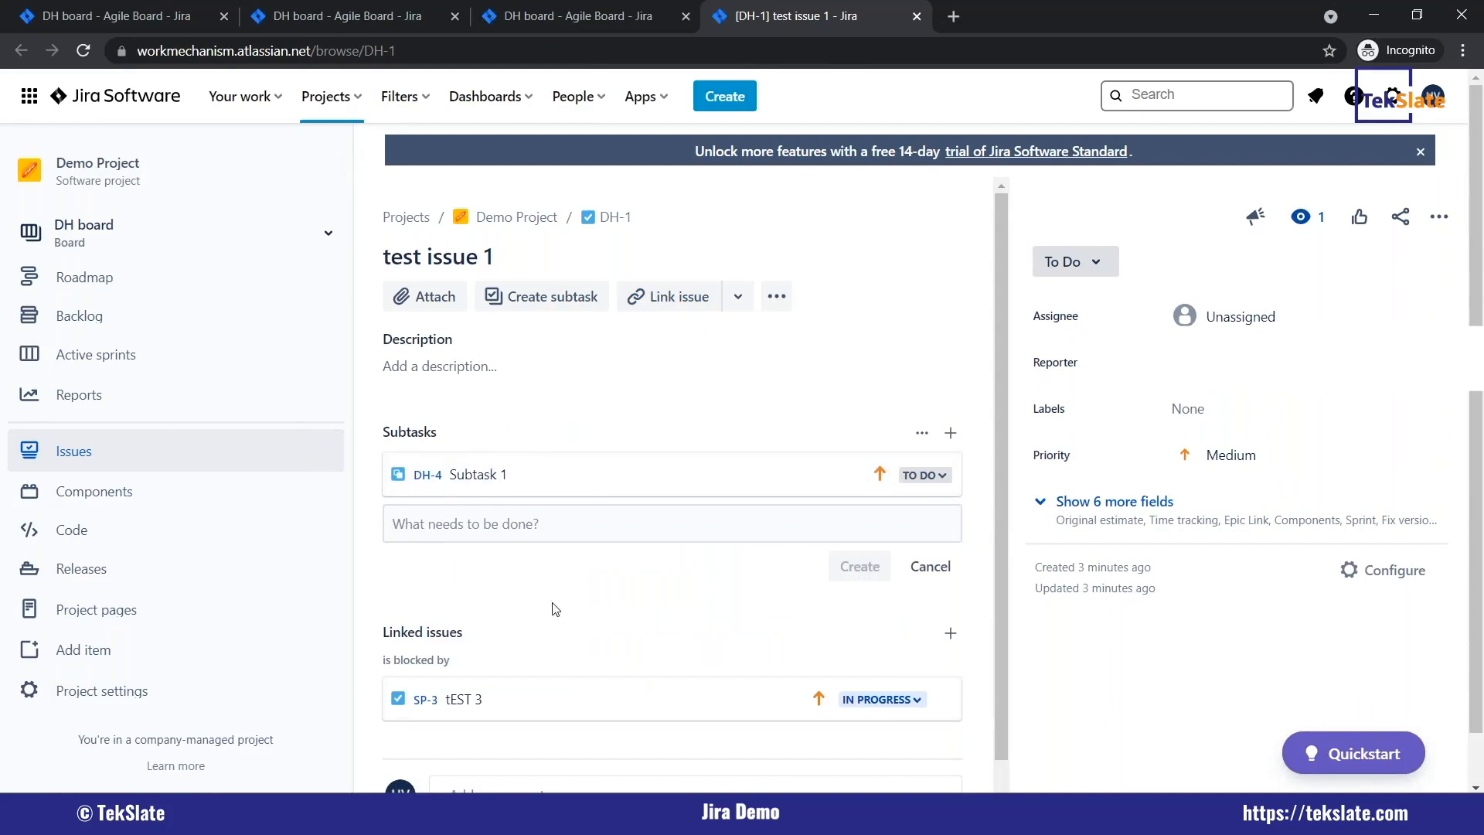
# Look through the activity of test issue 1: the comment editor, the history and the work log.
pyautogui.scroll(-1, 554, 599)
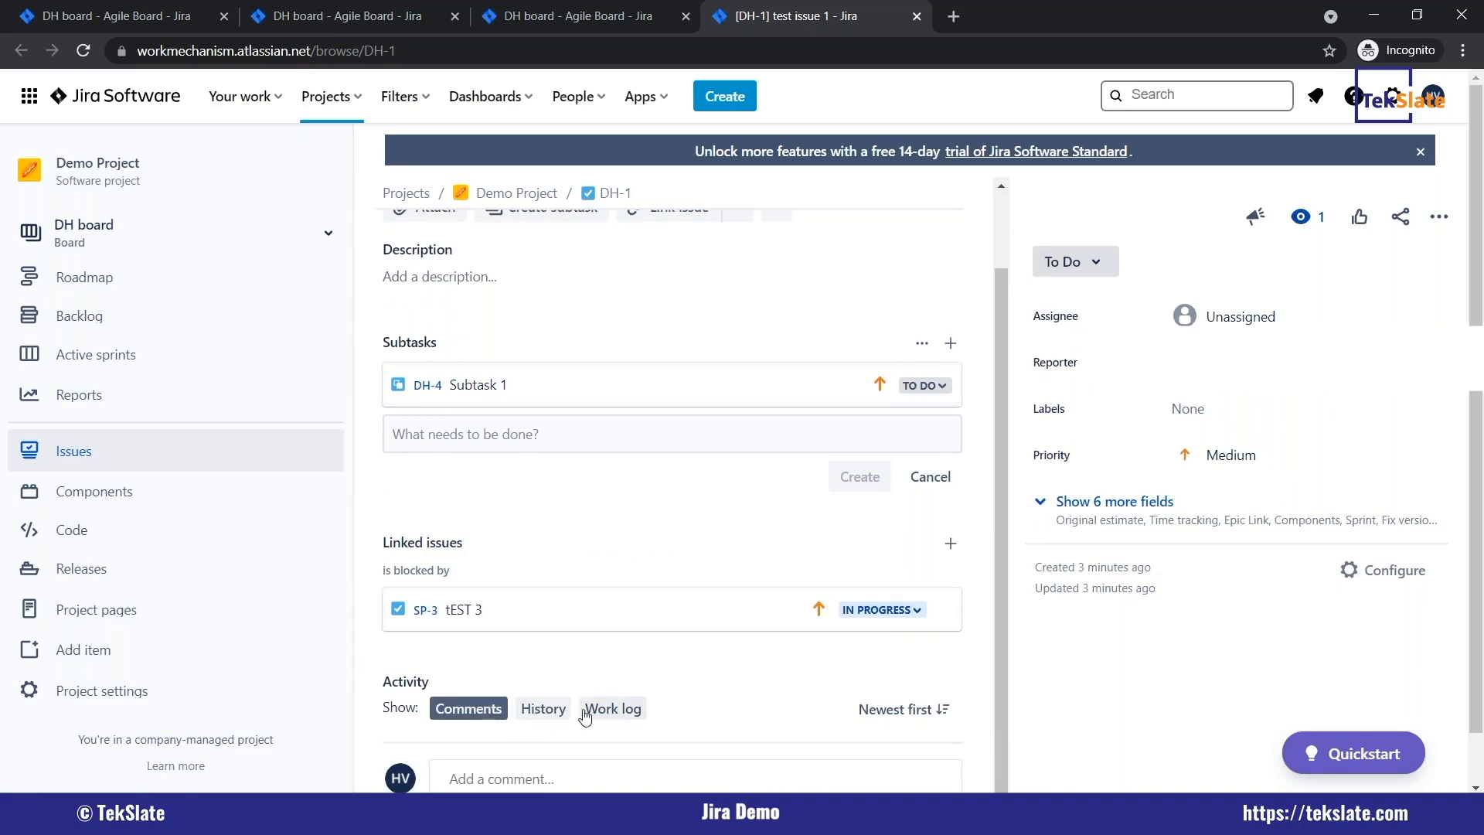
pyautogui.click(498, 776)
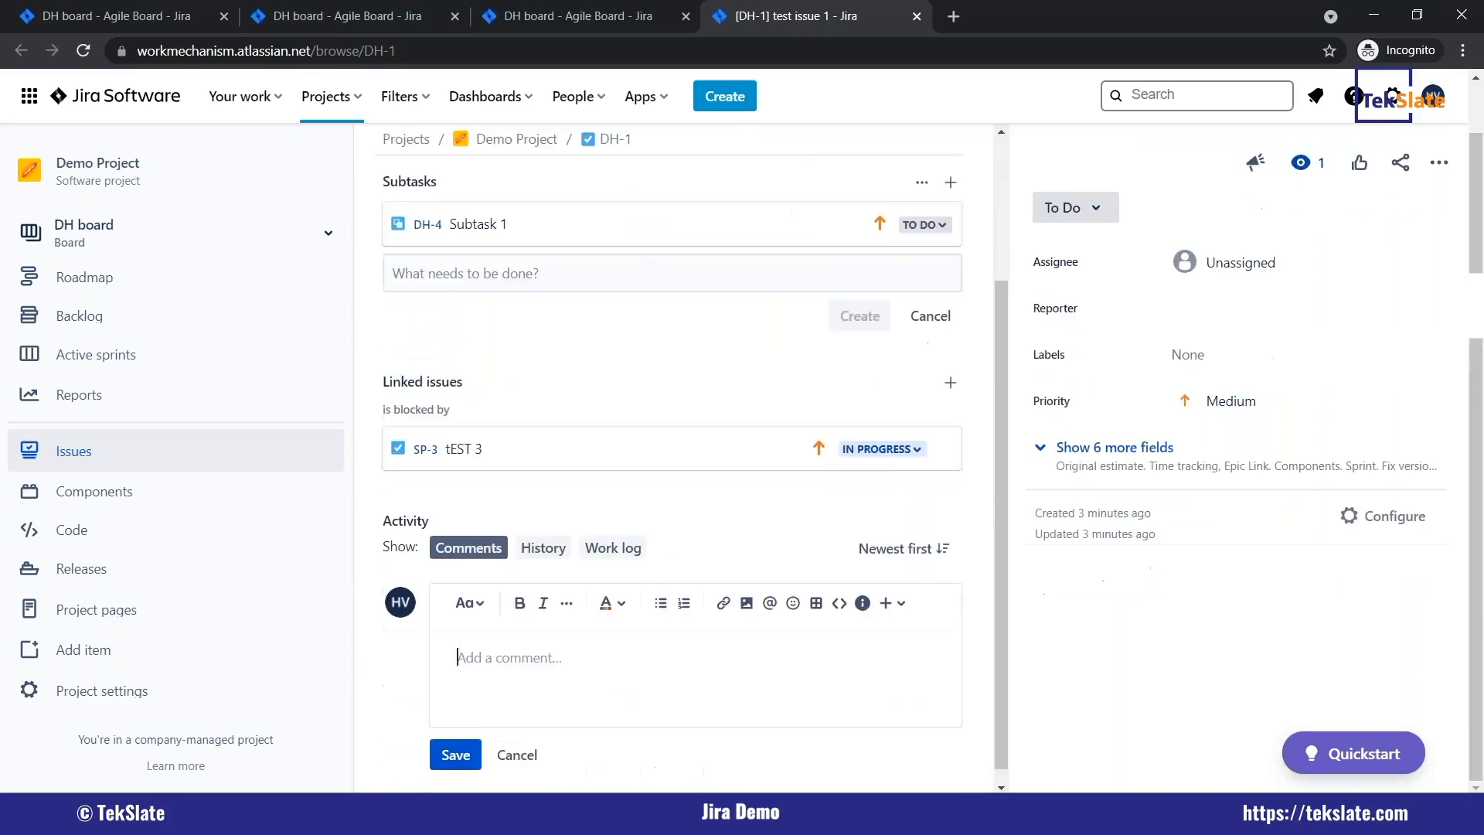
pyautogui.click(545, 549)
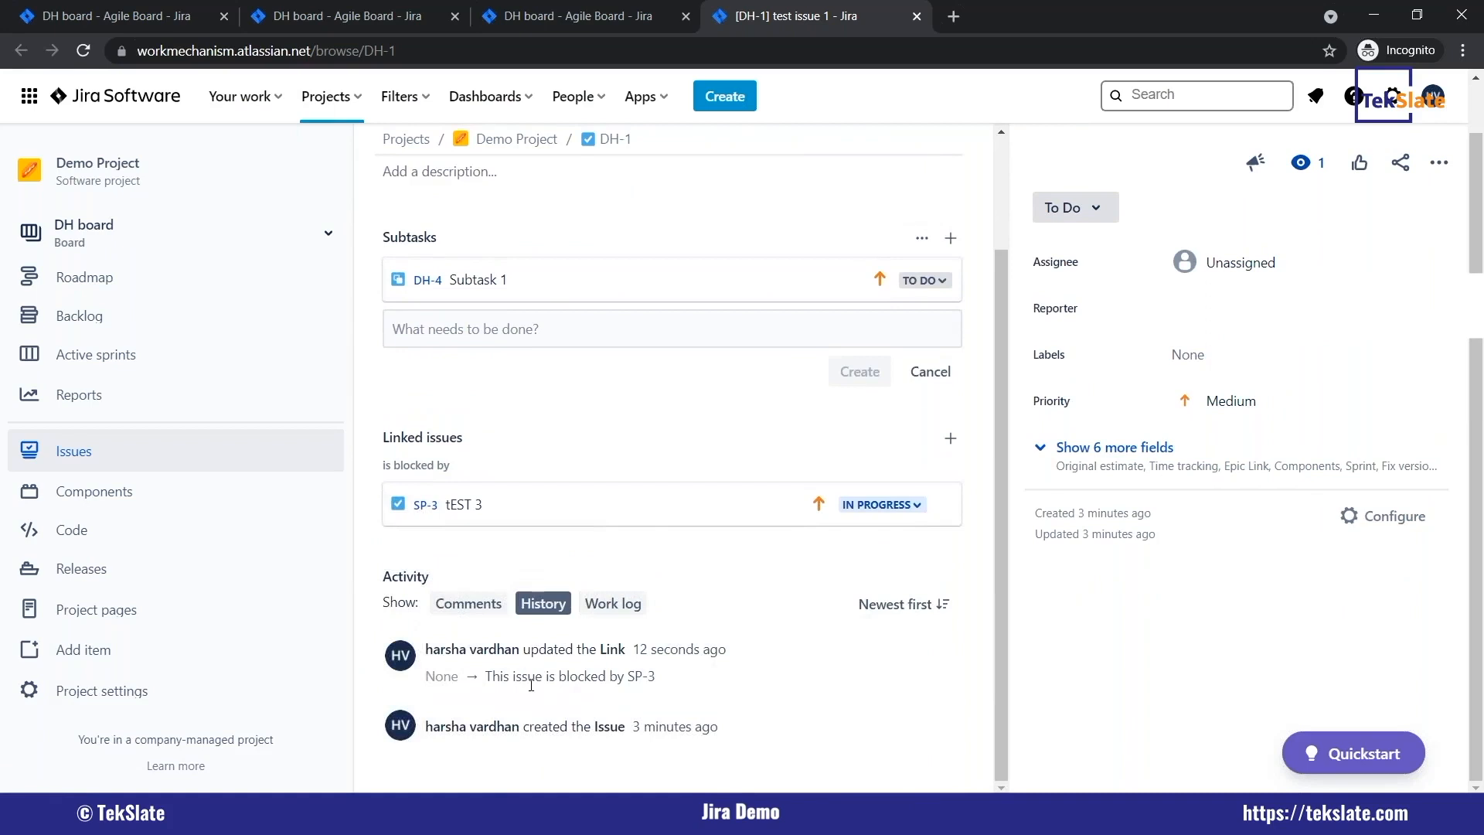
pyautogui.click(617, 604)
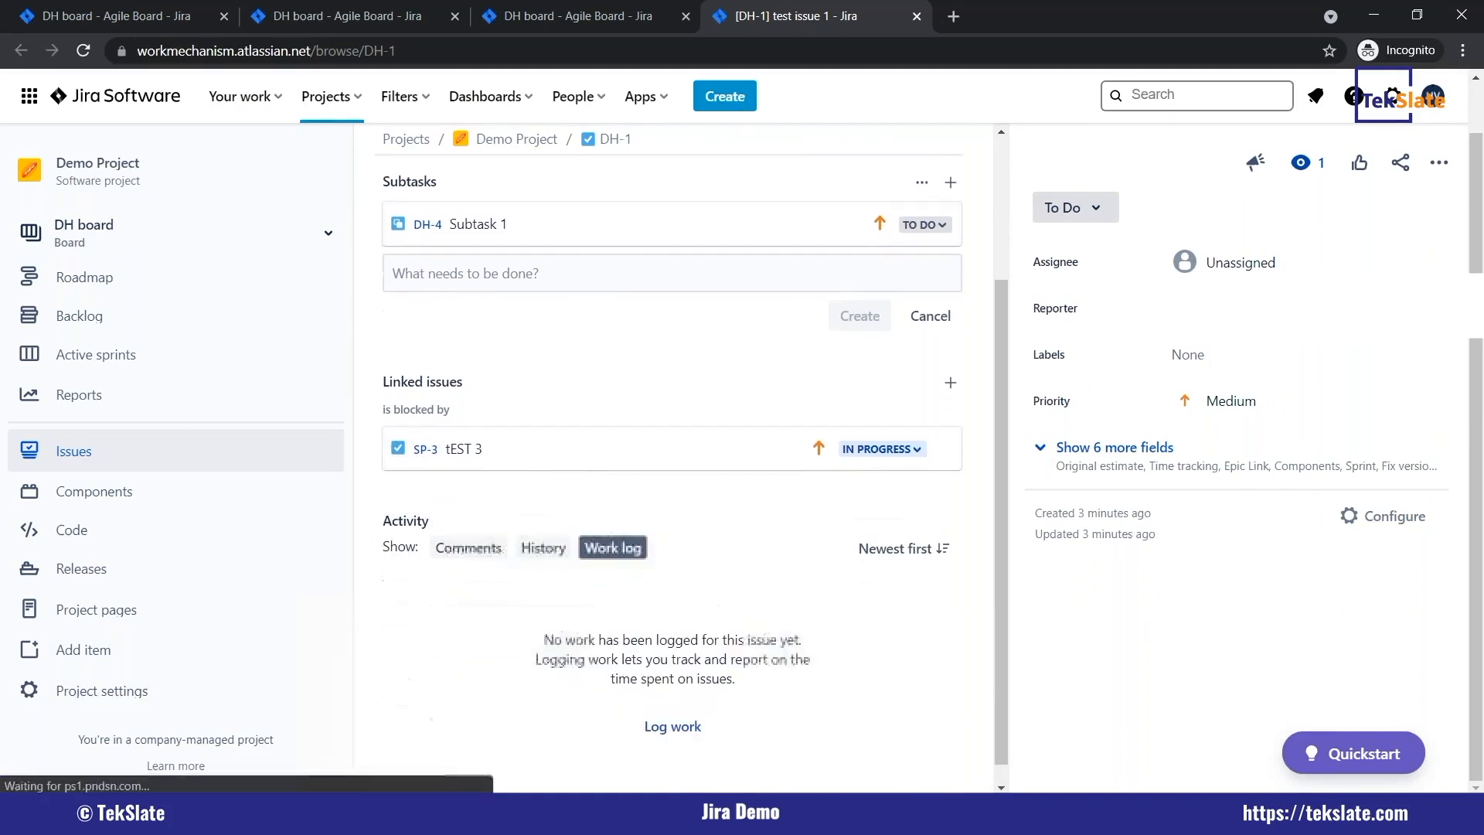
pyautogui.scroll(-3, 735, 629)
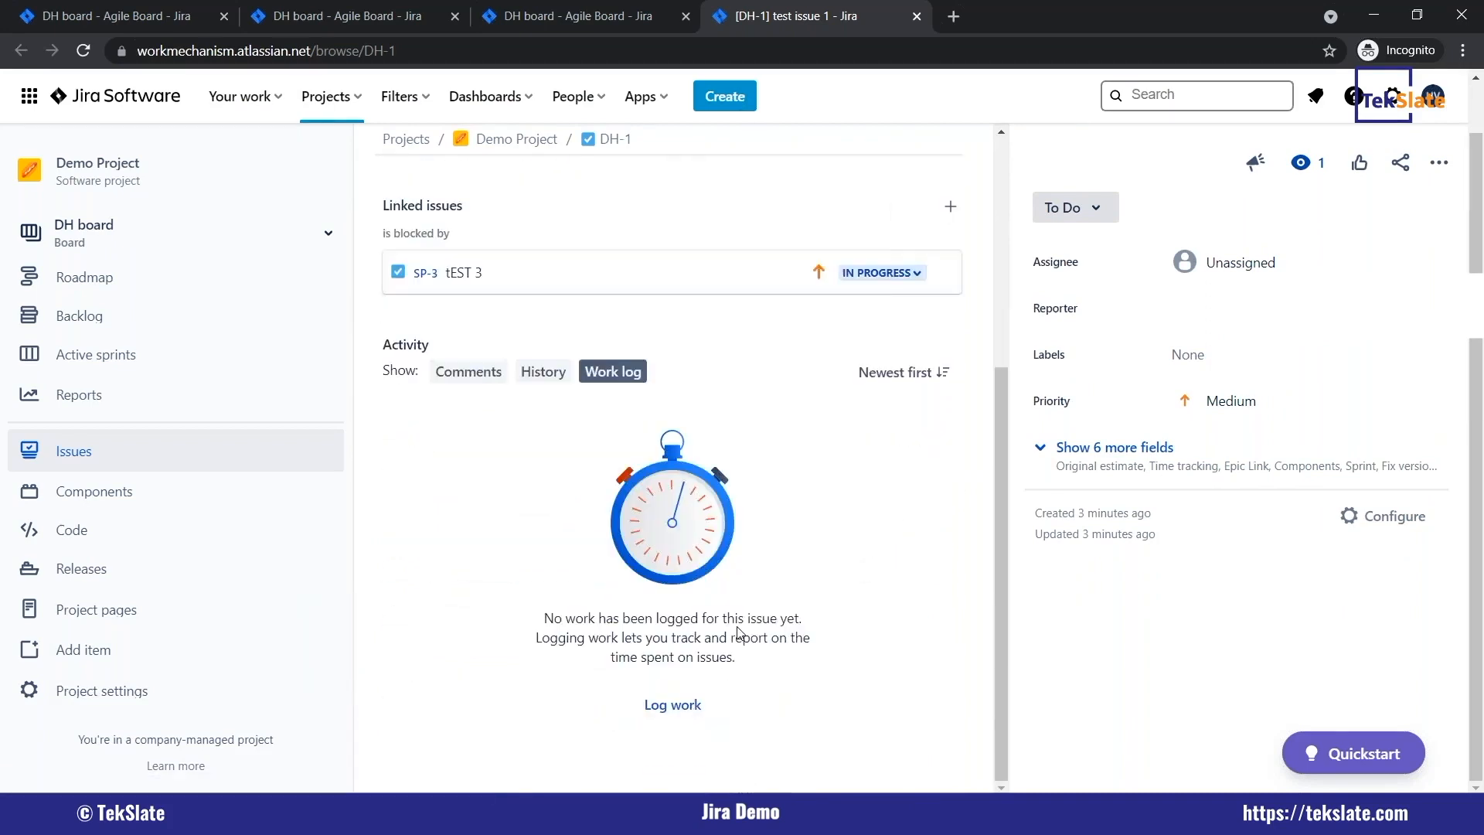
# Expand the remaining detail fields of test issue 1, set its status to In Progress and choose an assignee.
pyautogui.scroll(5, 738, 634)
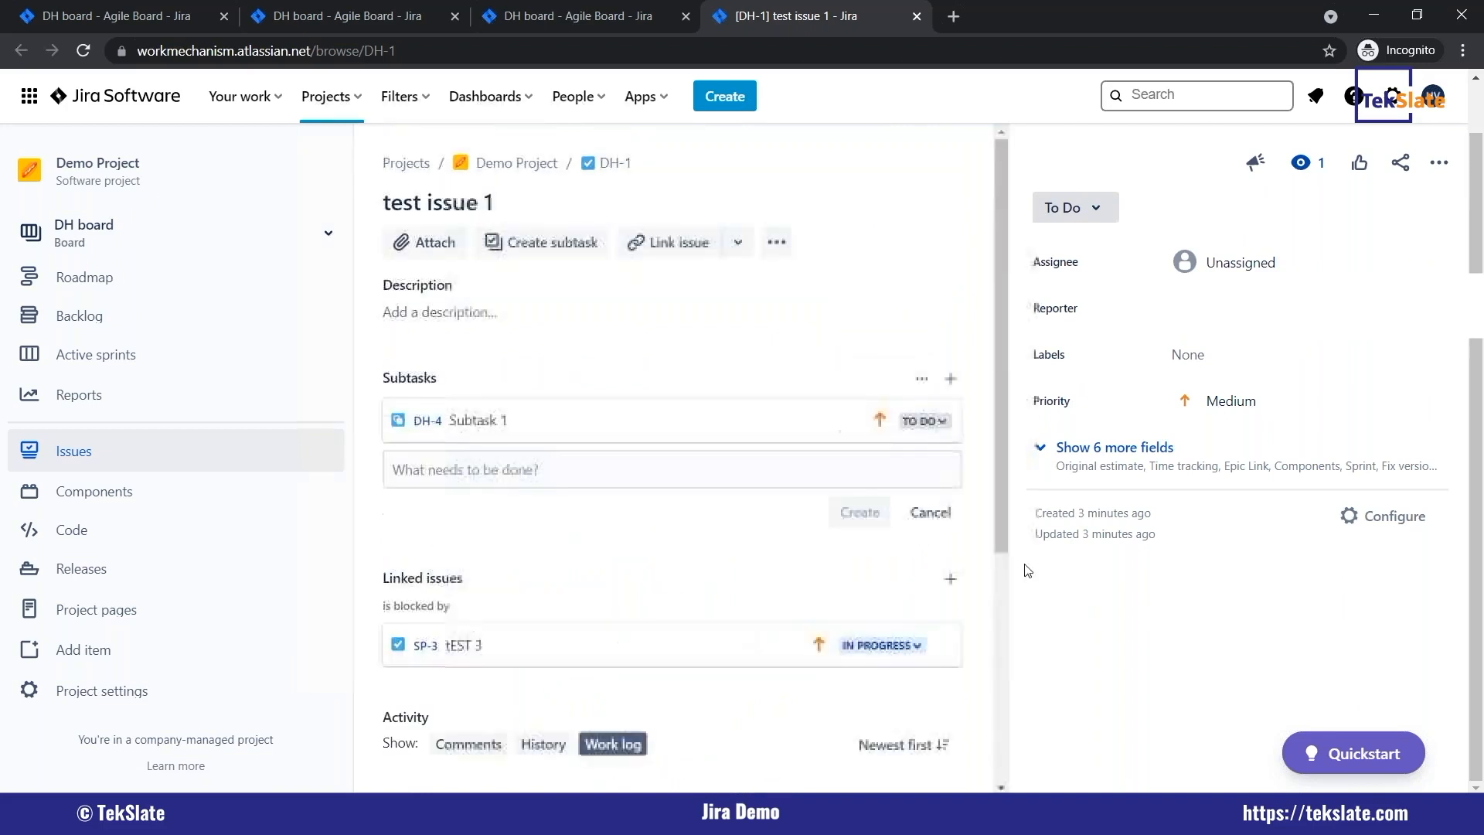
pyautogui.click(1077, 443)
pyautogui.click(1098, 207)
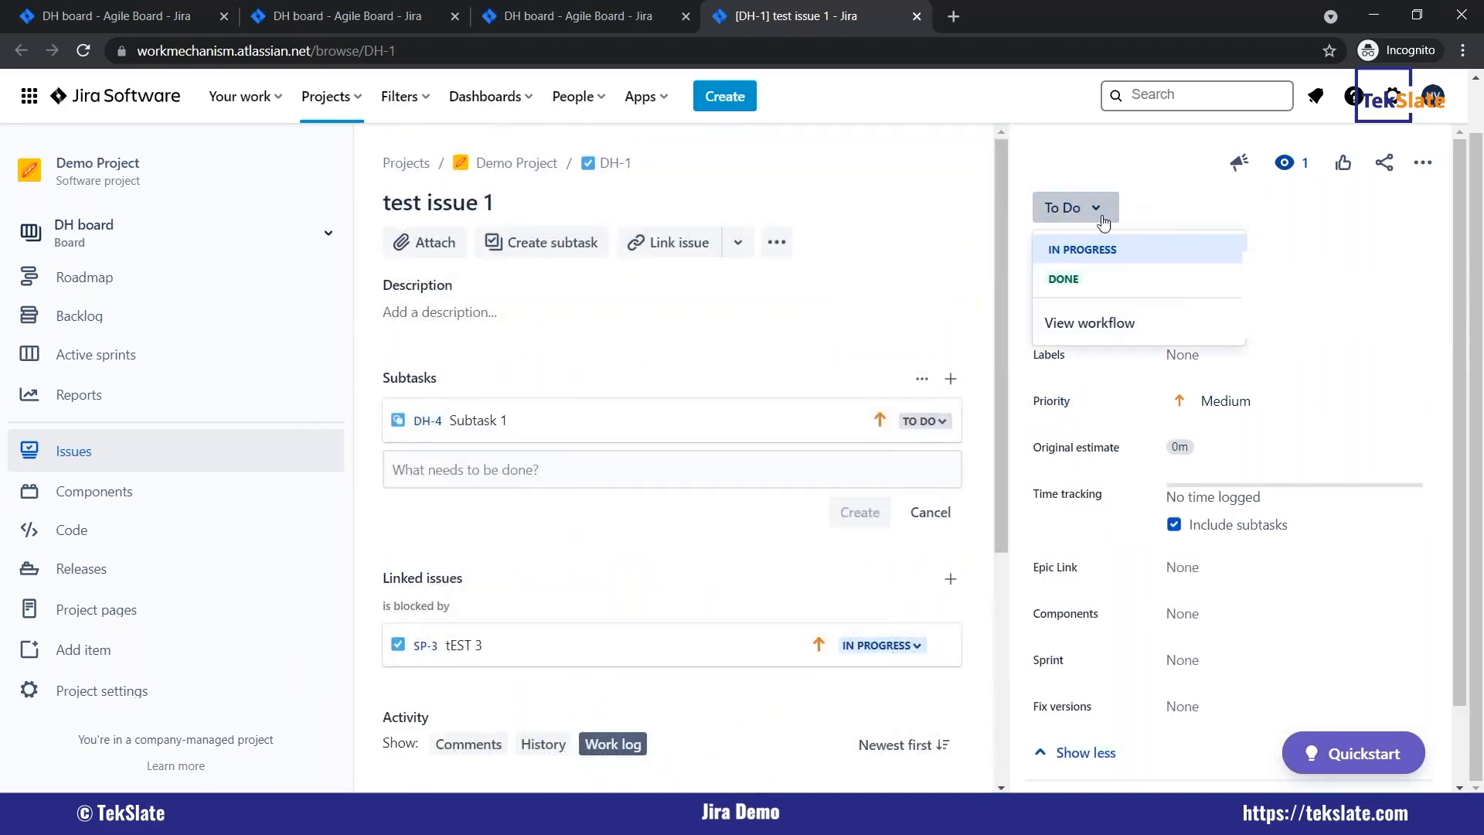
pyautogui.click(1105, 259)
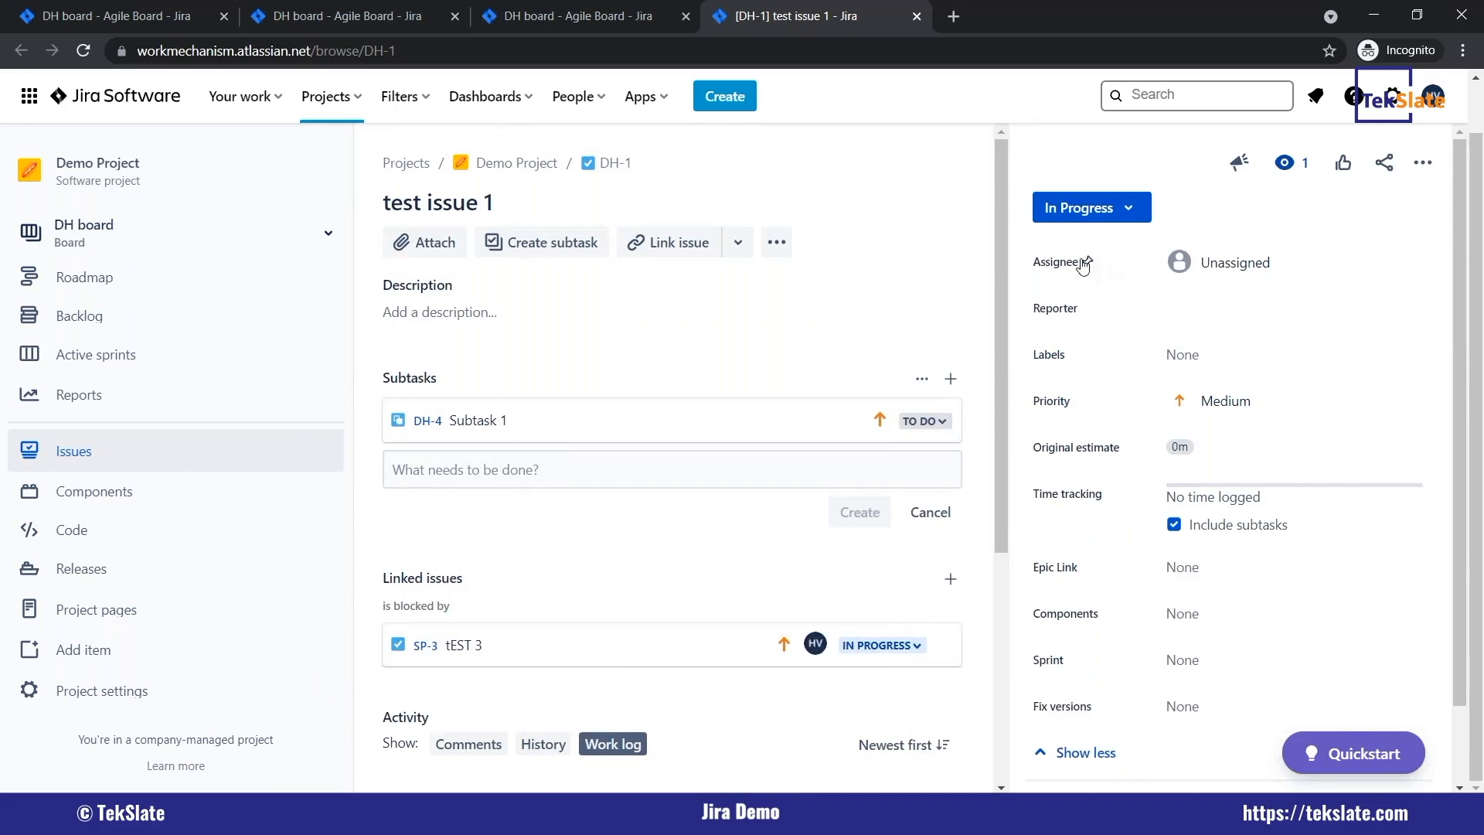
pyautogui.click(1260, 267)
pyautogui.click(1159, 374)
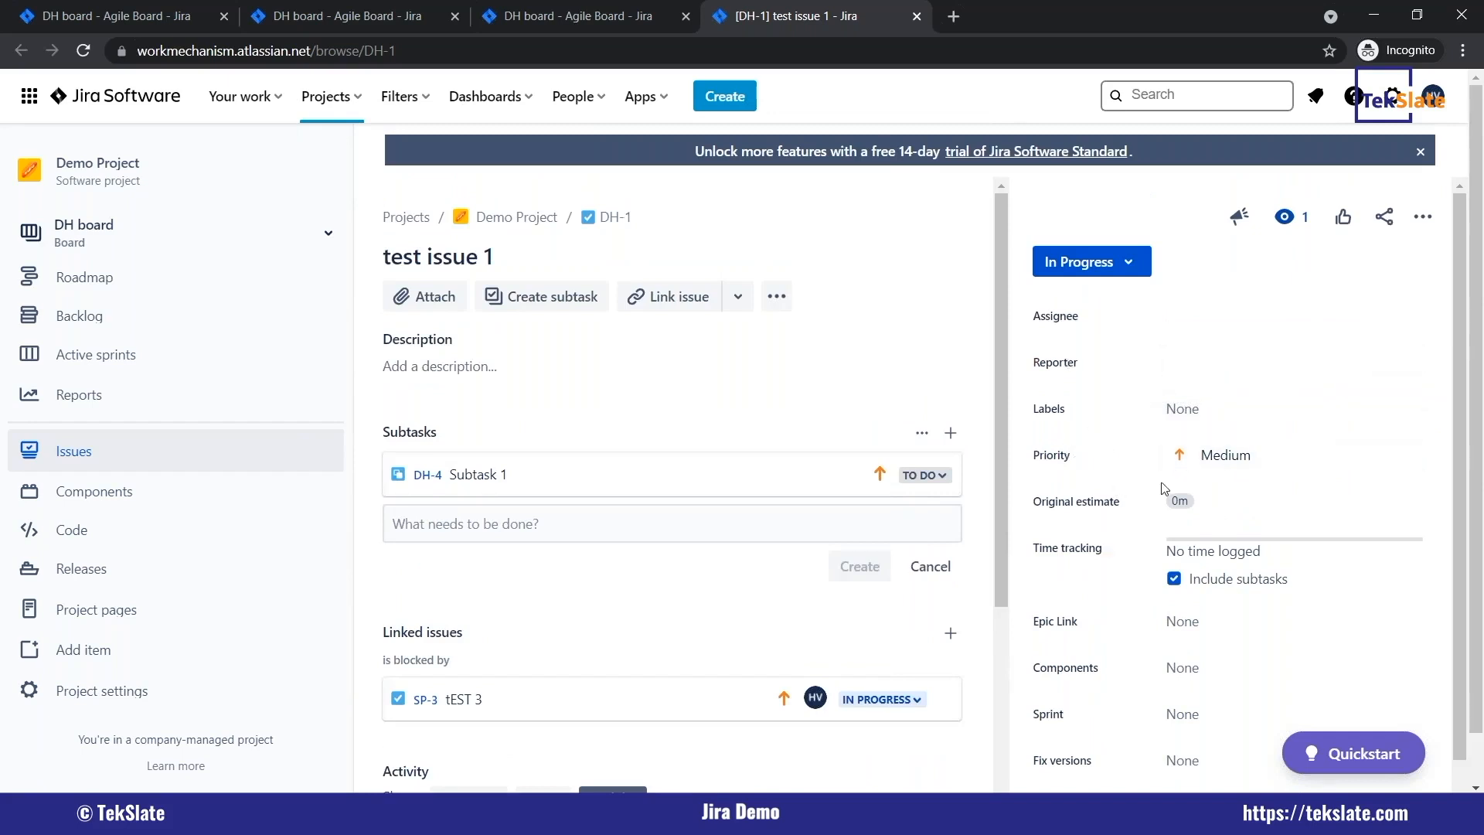
# Review the detail fields of test issue 1, from assignee and labels down to sprint and fix versions.
pyautogui.scroll(-1, 1165, 479)
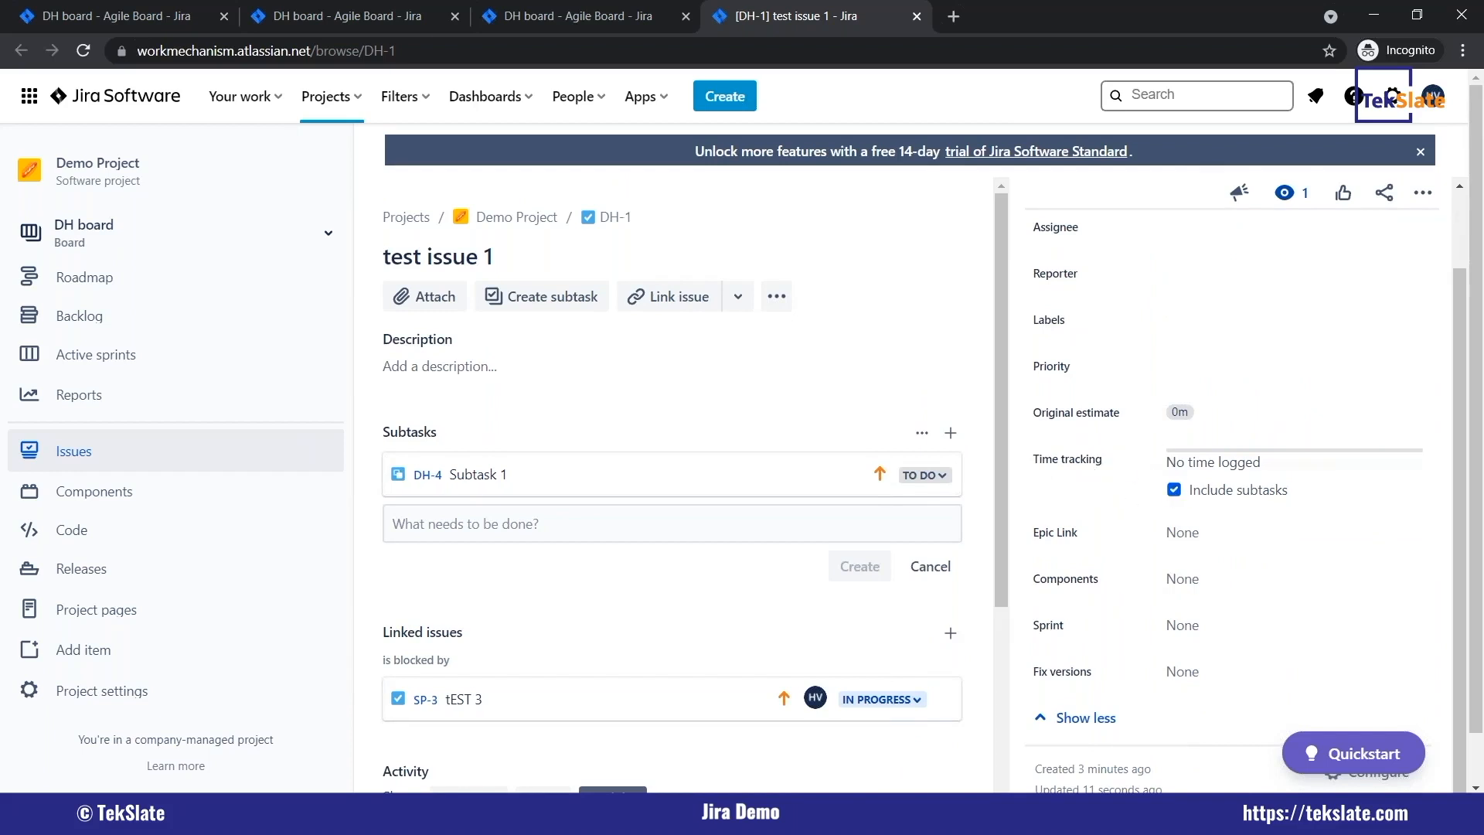
pyautogui.scroll(1, 1229, 495)
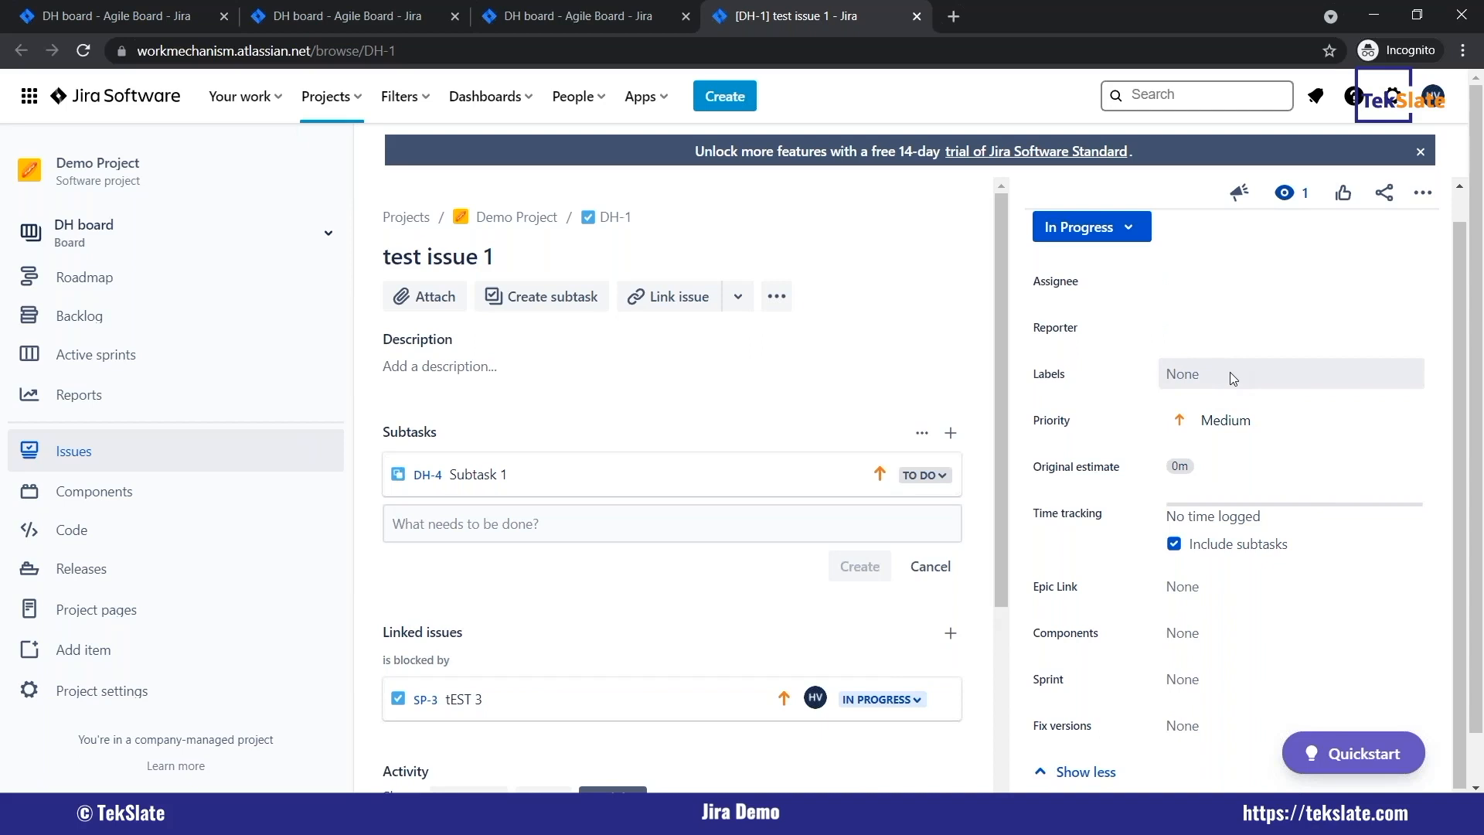
pyautogui.scroll(-1, 1082, 568)
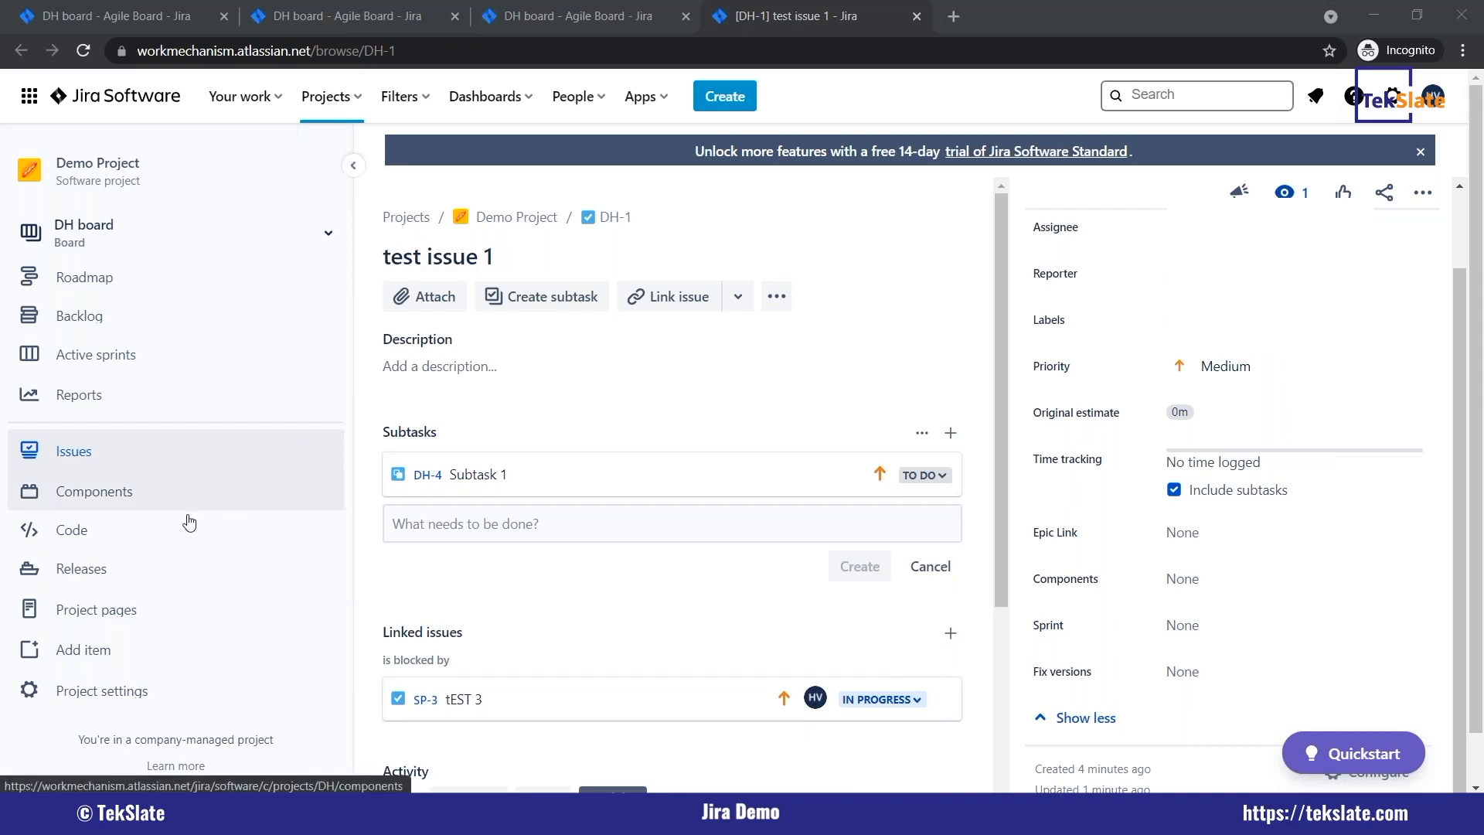
# View Demo Project's components, the items that can be added to the project, and its project pages.
pyautogui.click(123, 493)
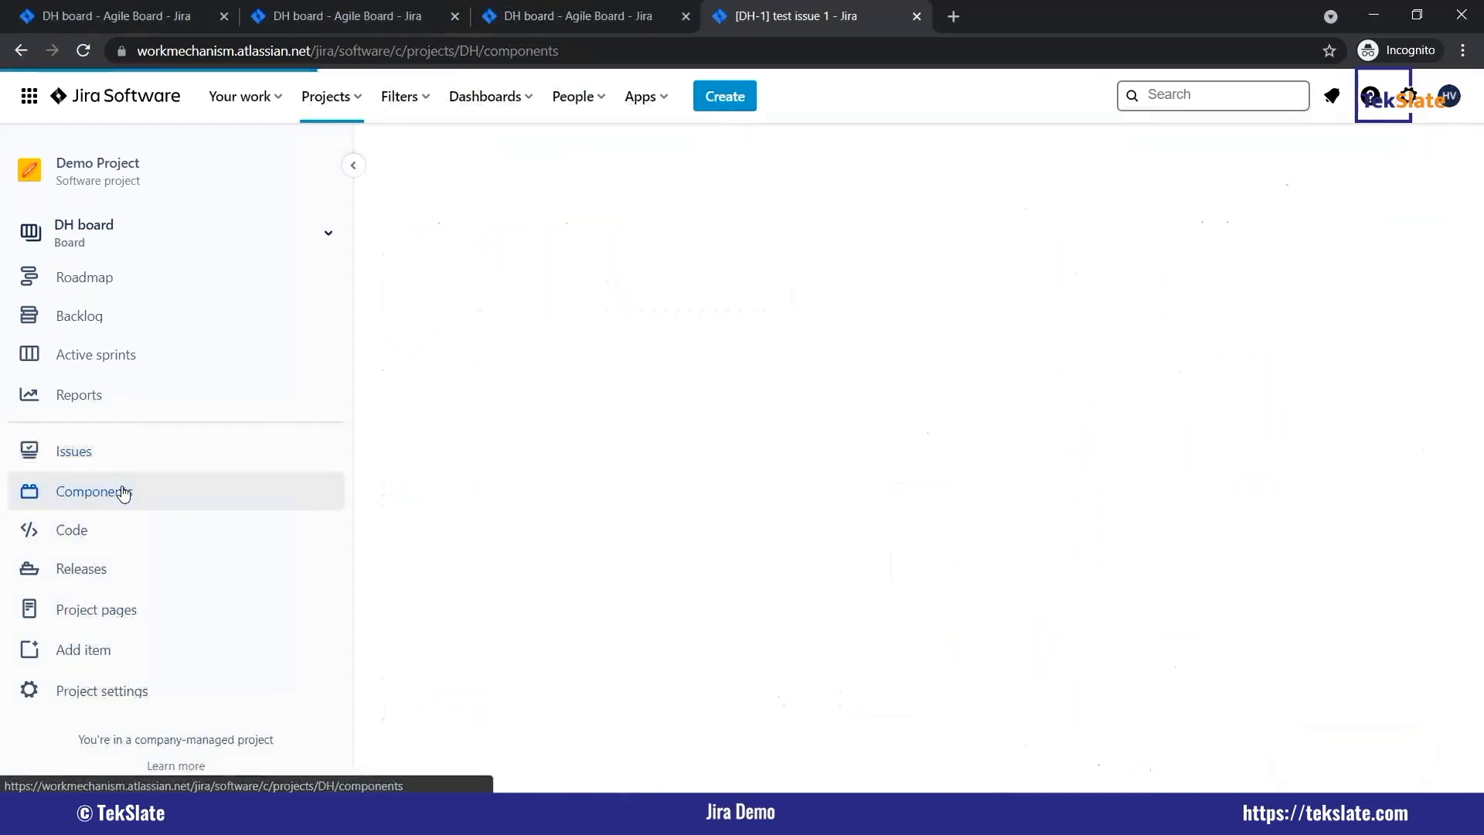
pyautogui.click(120, 638)
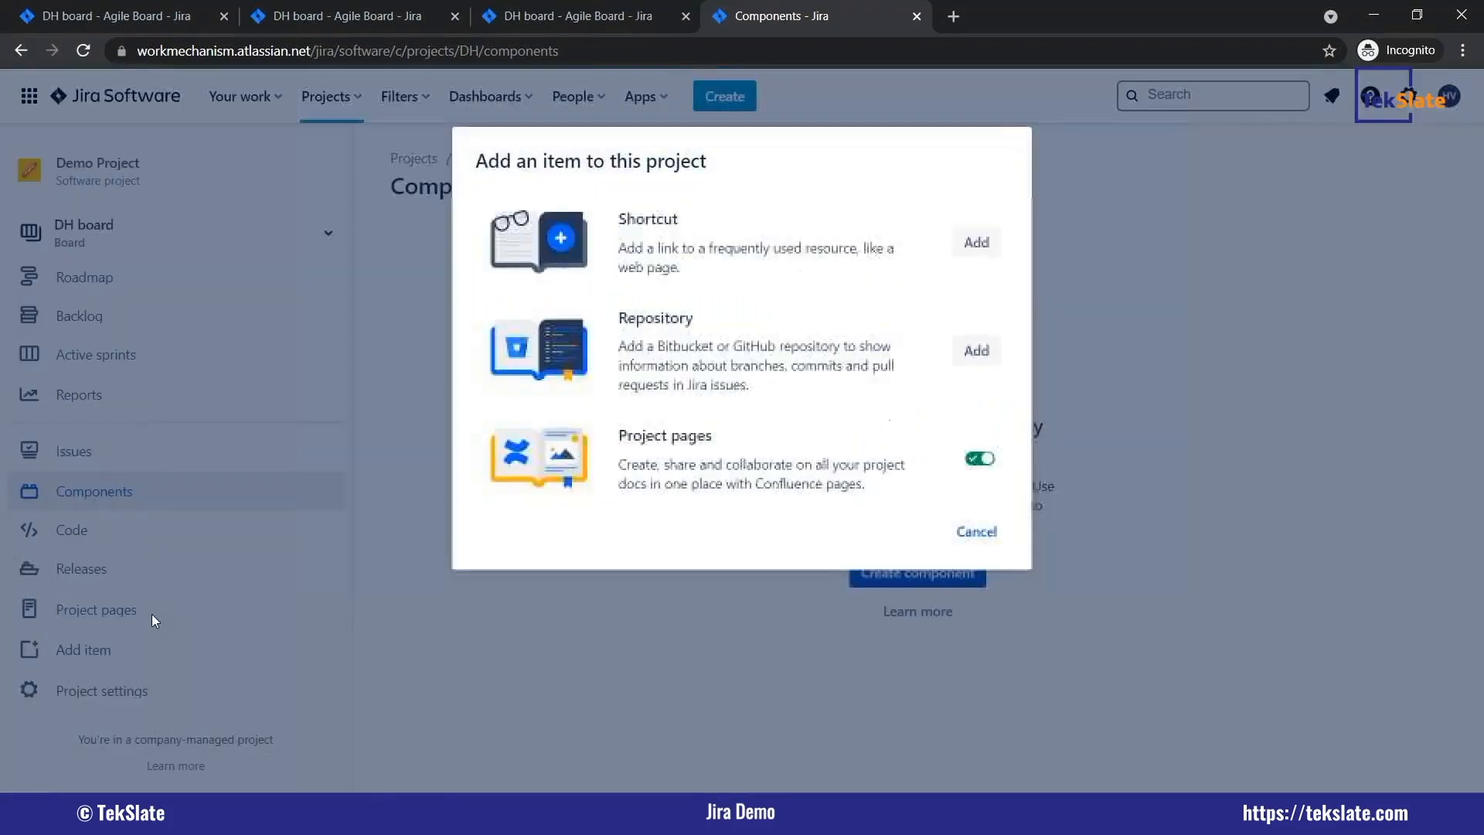
pyautogui.click(152, 614)
pyautogui.click(105, 613)
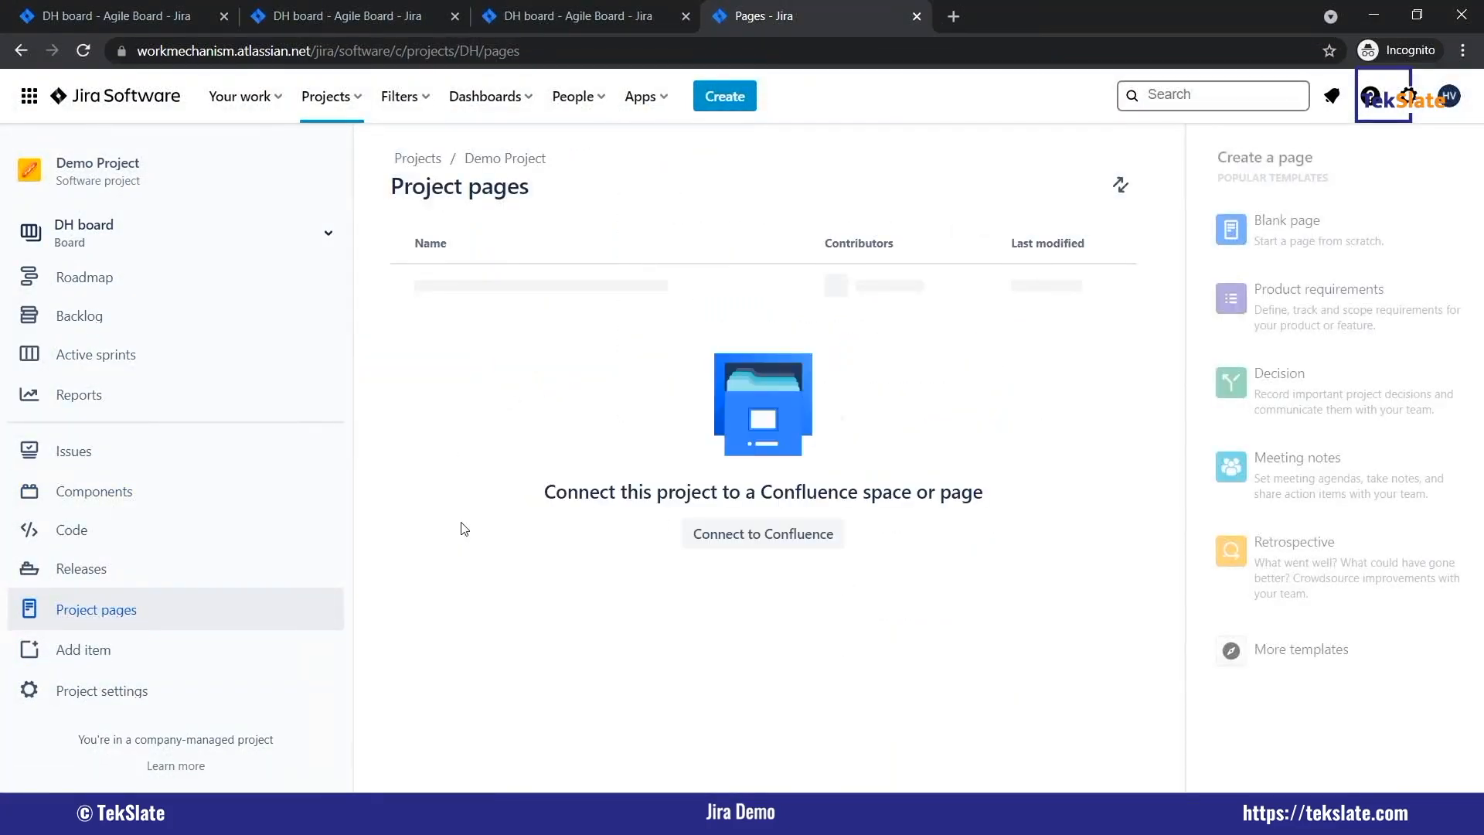
# Open Demo Project's settings and look through the available settings sections.
pyautogui.click(126, 694)
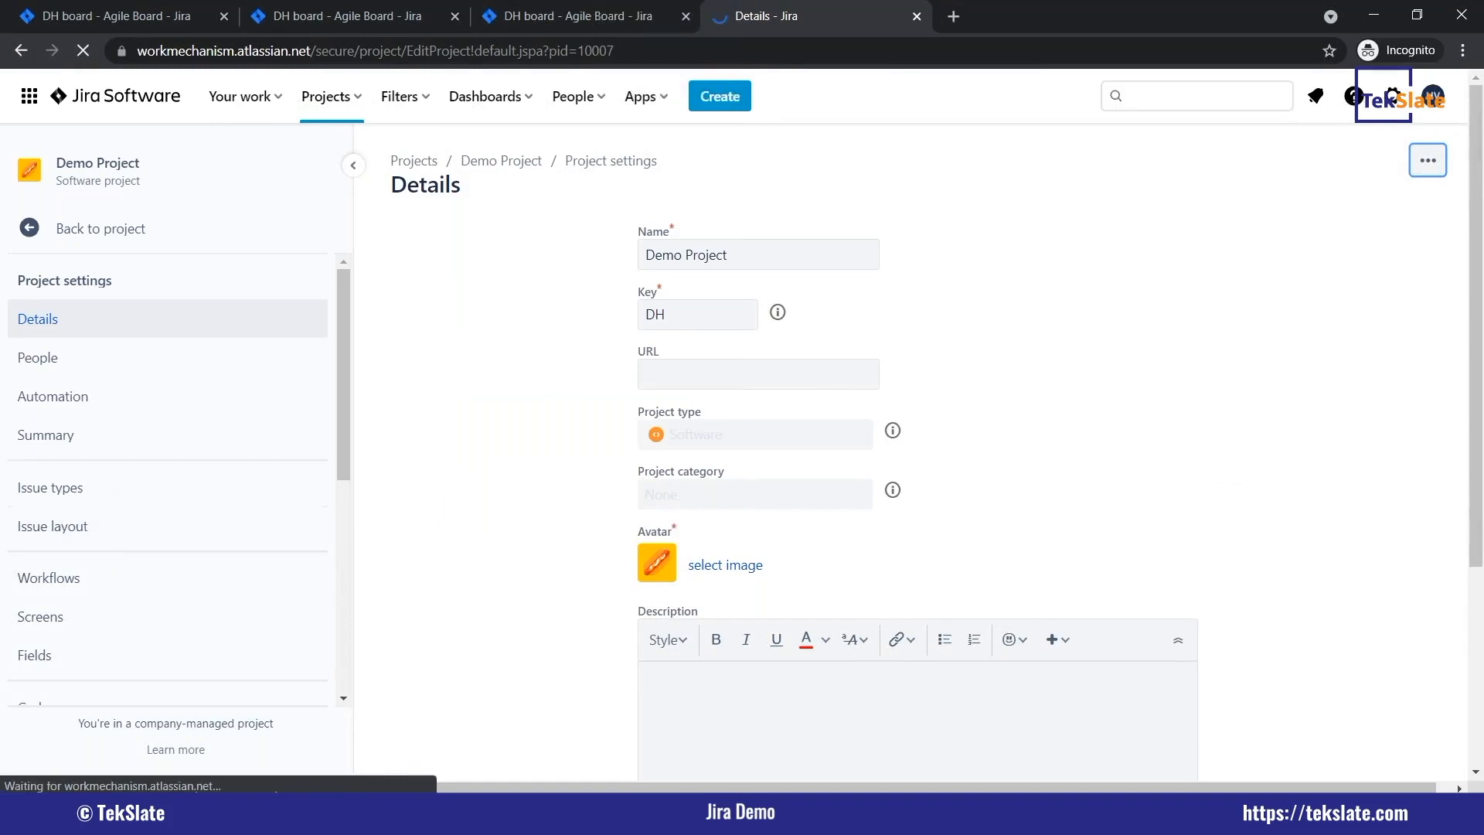
pyautogui.scroll(-4, 116, 541)
pyautogui.scroll(-2, 129, 474)
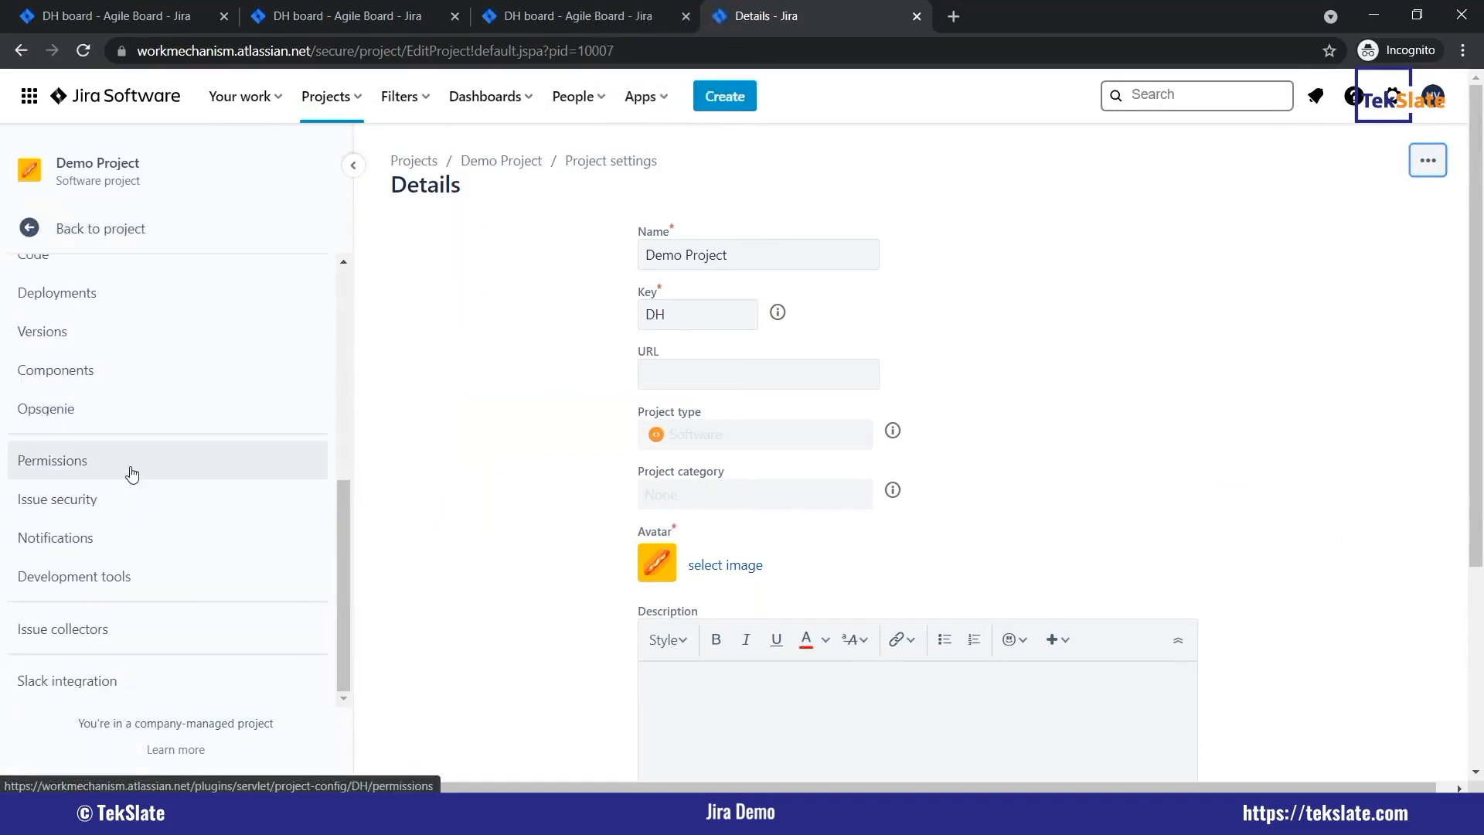
pyautogui.scroll(7, 129, 474)
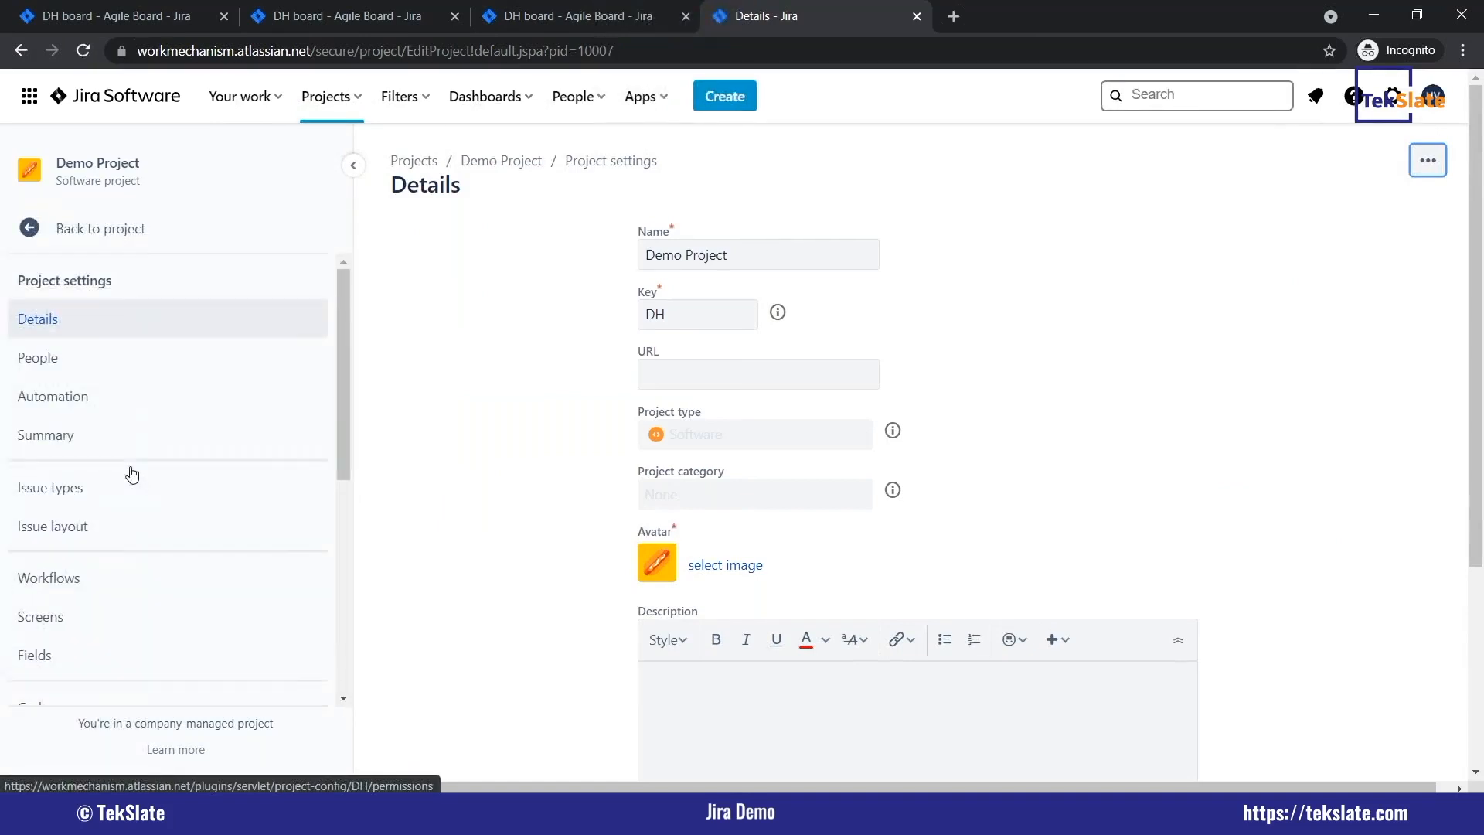